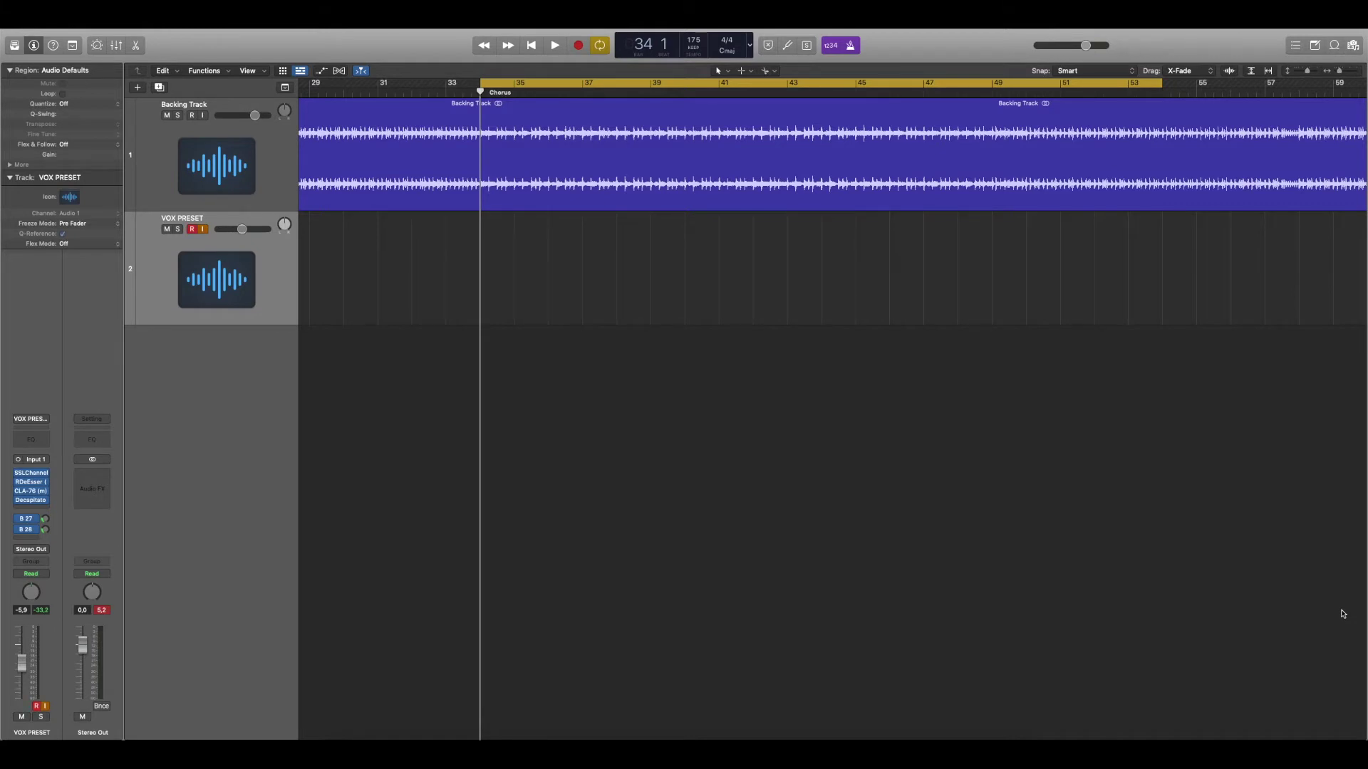
Step: Record a chorus vocal take on the VOX PRESET track from bar 34 to about bar 43, and play it back
key("space")
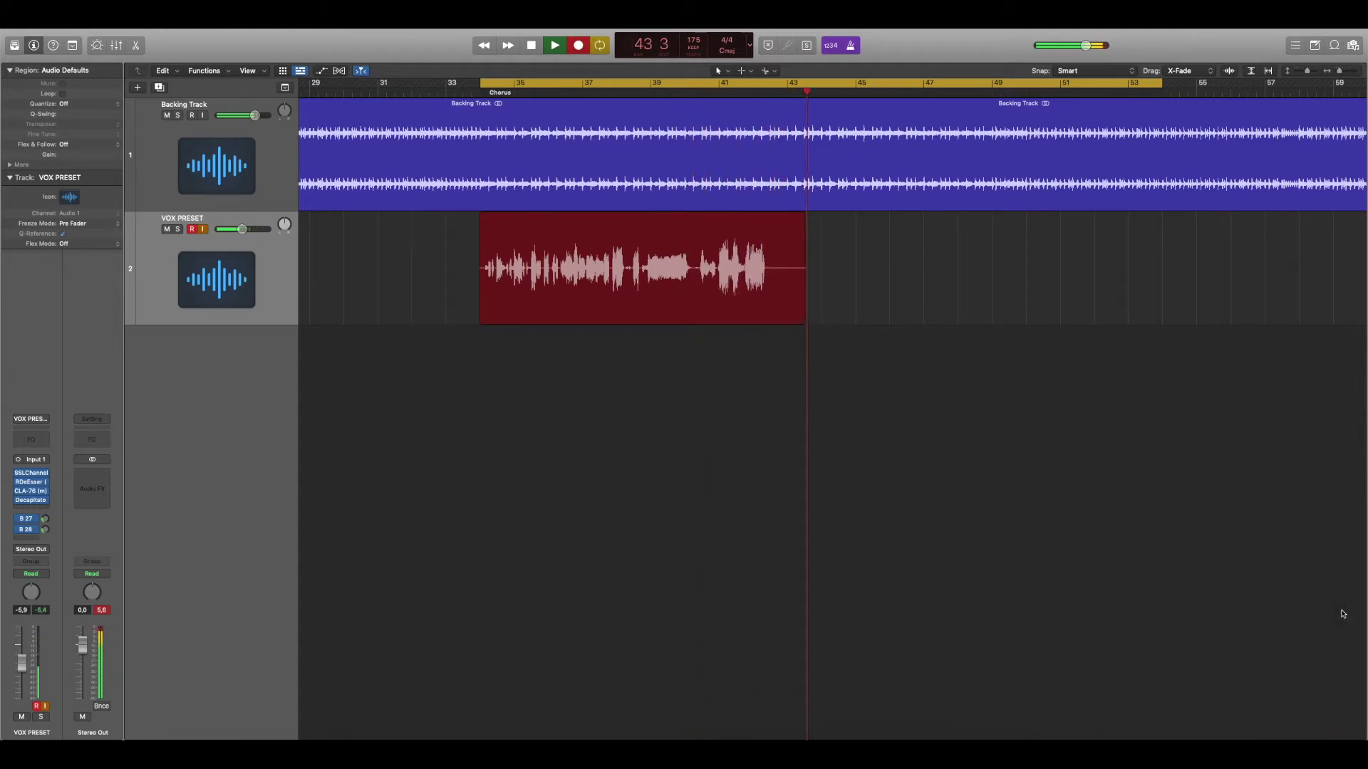
key("space")
key("space")
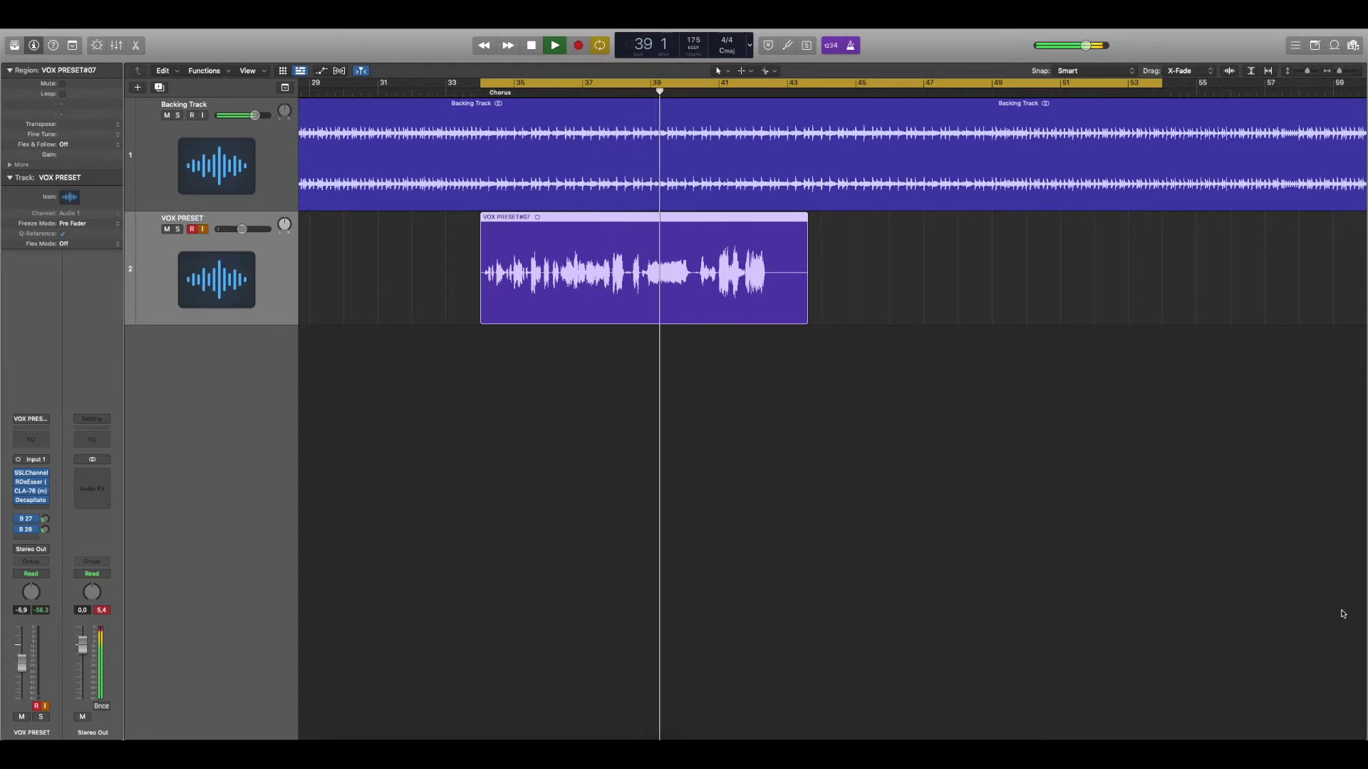
key("super+Right")
key("super+Right")
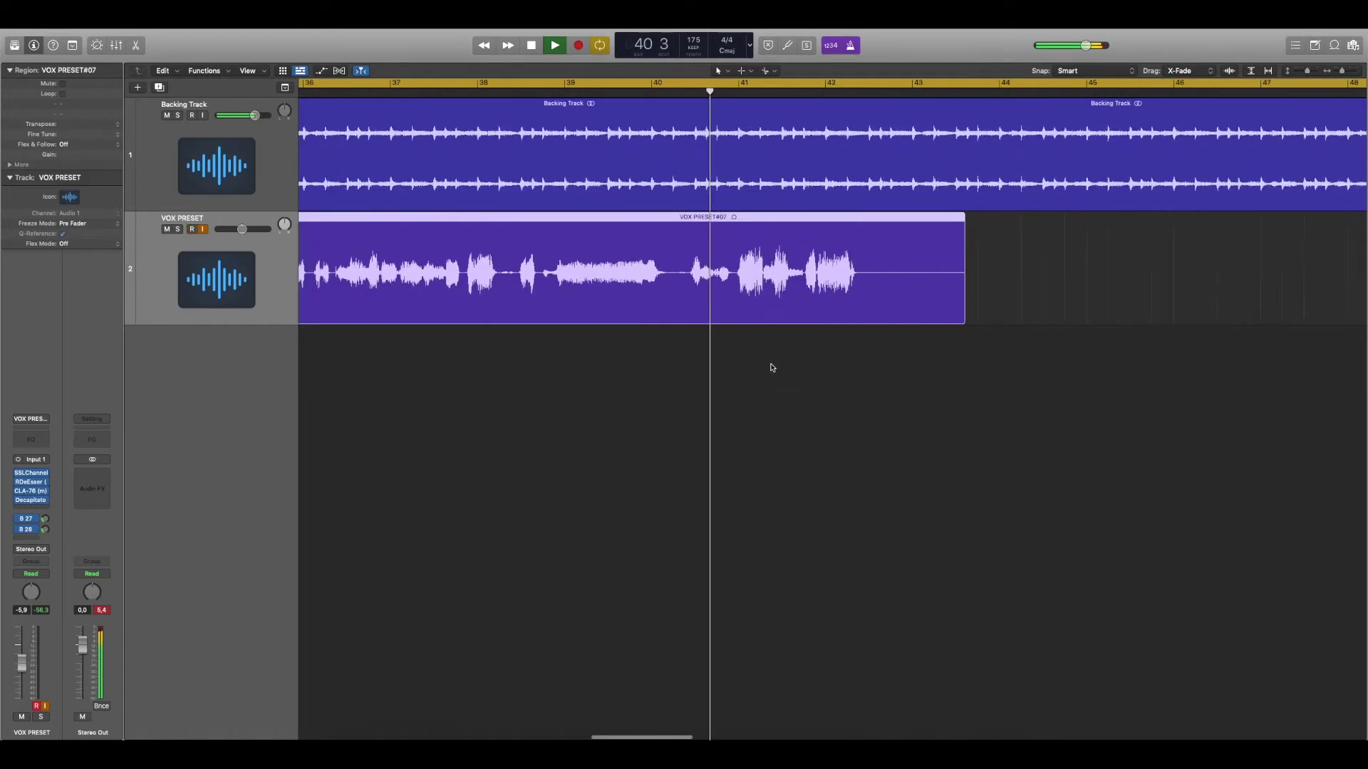
scroll(726, 354, "left", 3)
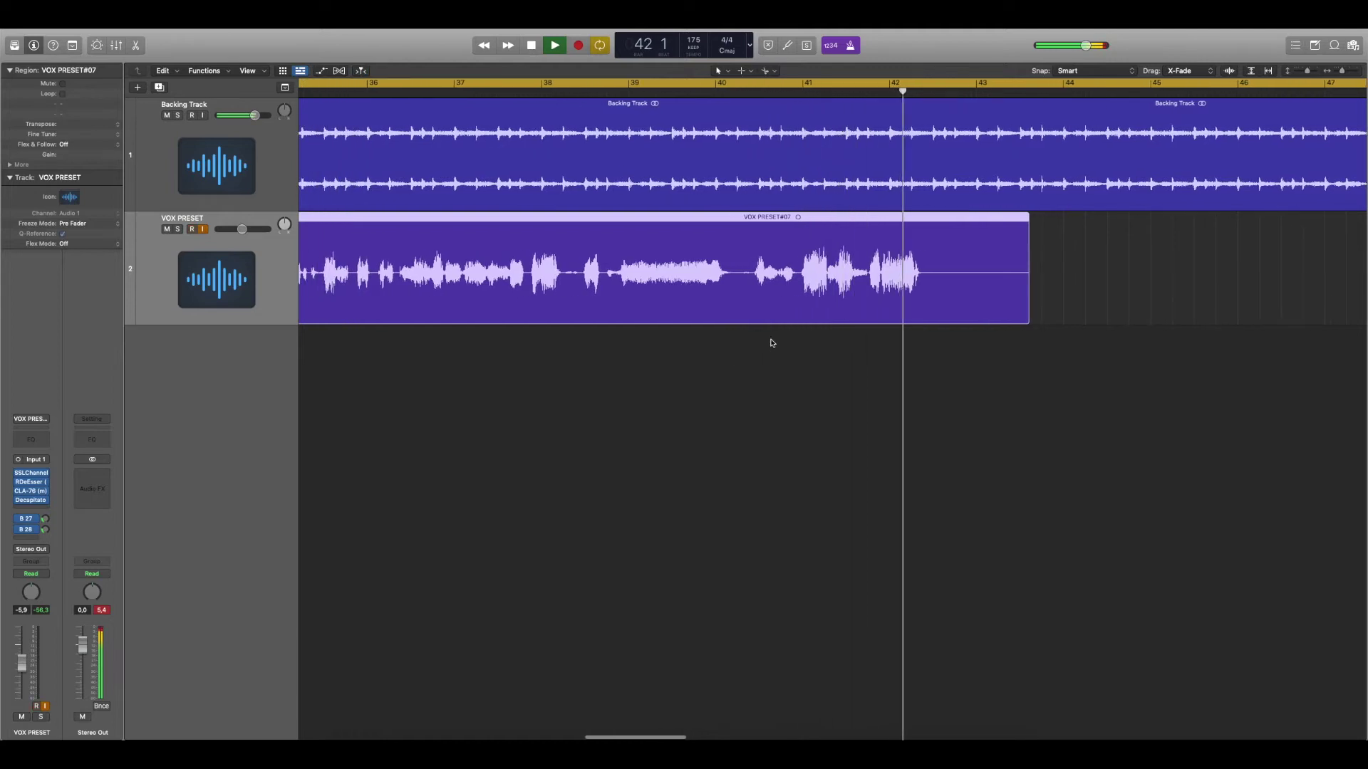
key("space")
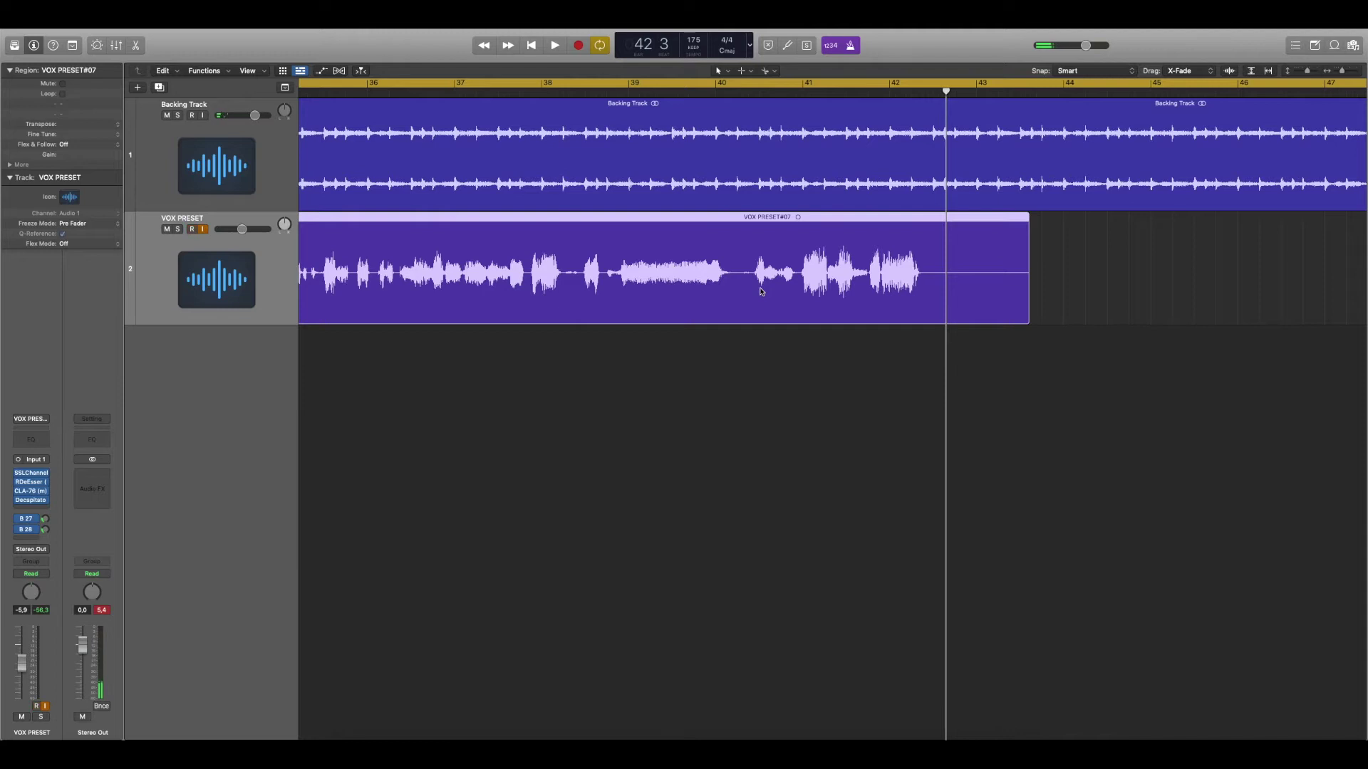
Step: Turn off the cycle and play the vocal phrase after bar 40 to check its timing against the backing track
left_click(738, 89)
left_click(737, 92)
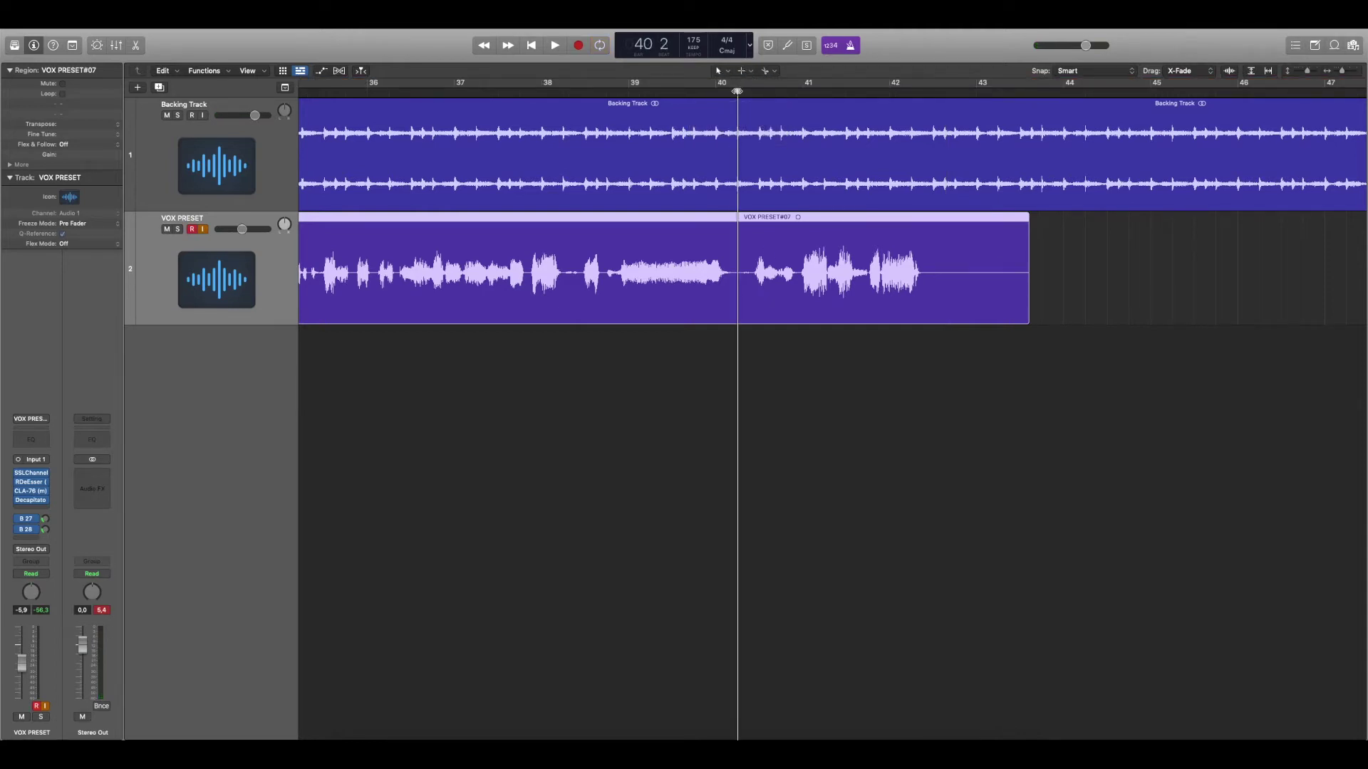
key("space")
scroll(798, 335, "up", 3)
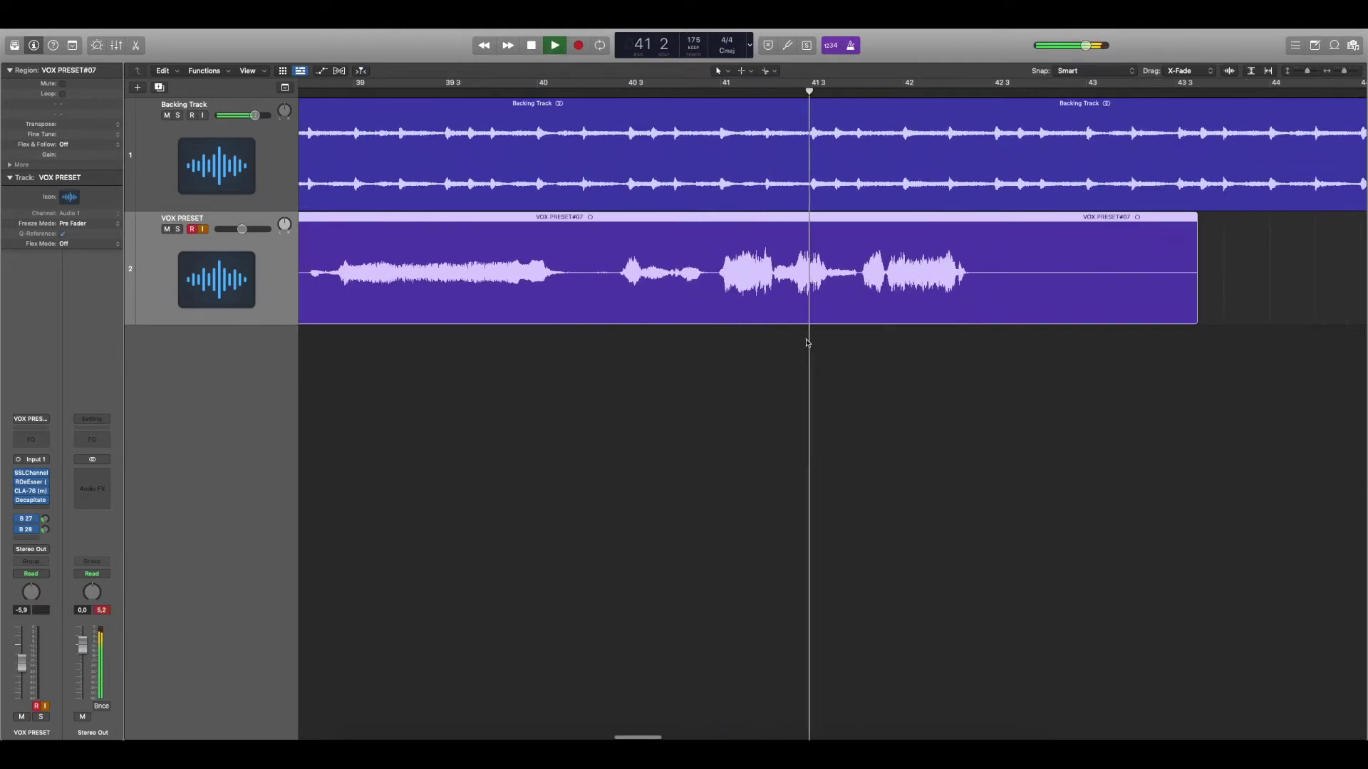
key("space")
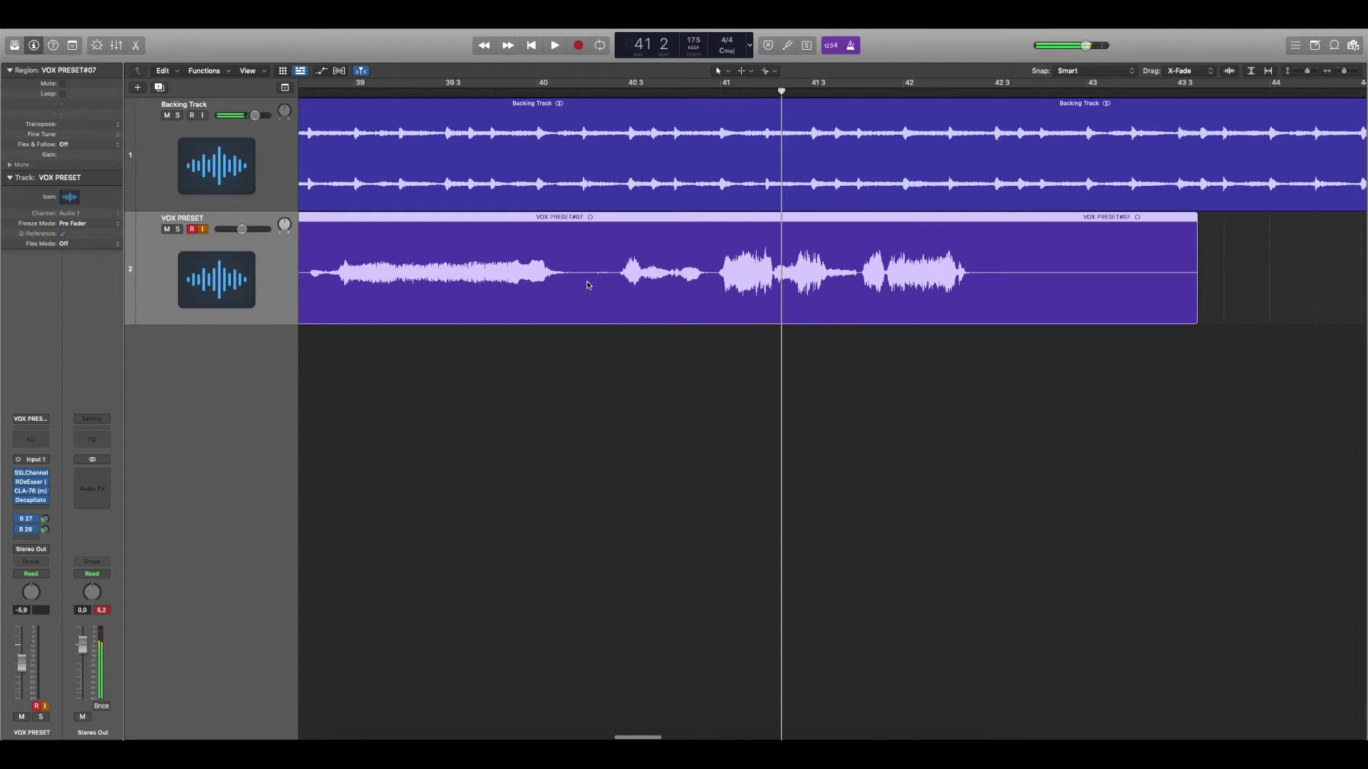
left_click(675, 114)
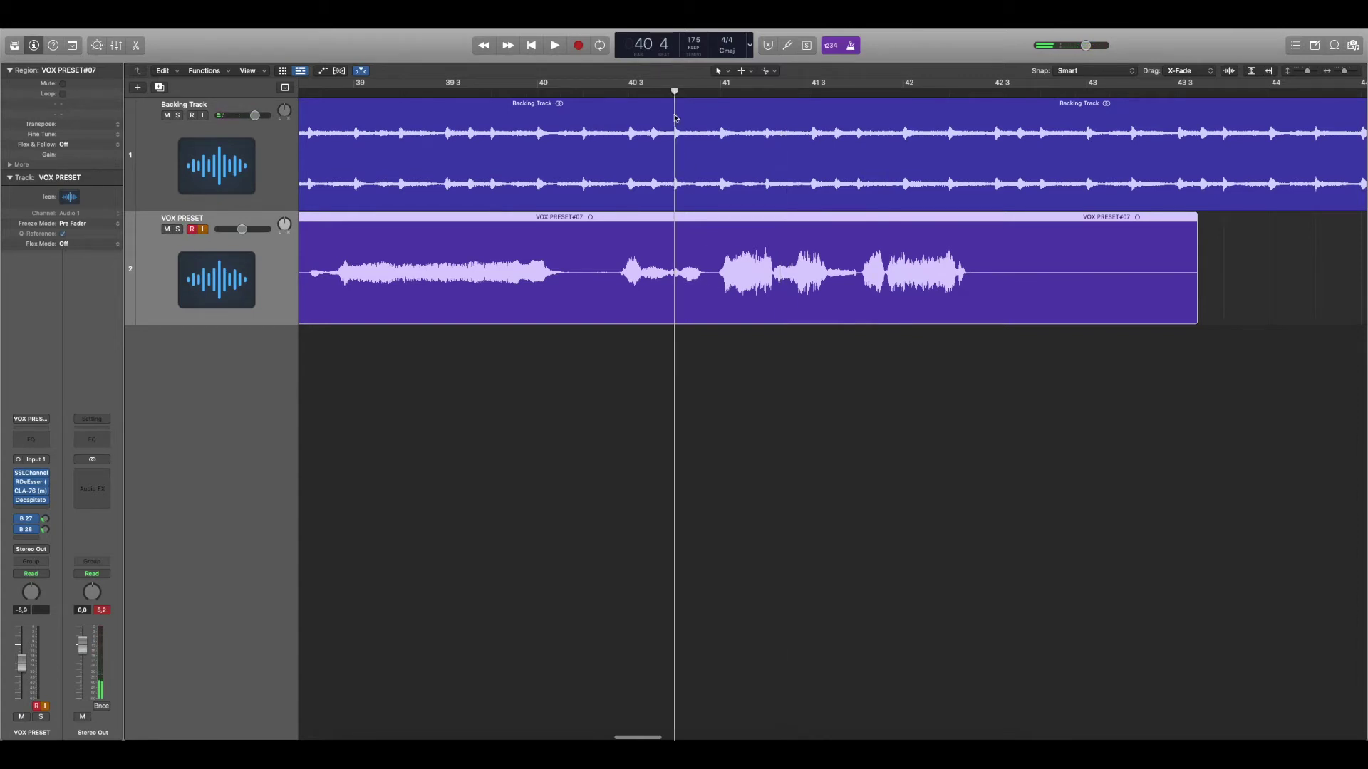
Step: Split the vocal take just before the phrase after bar 40, shift the second part about 33 ticks earlier, and audition it
left_click(615, 285)
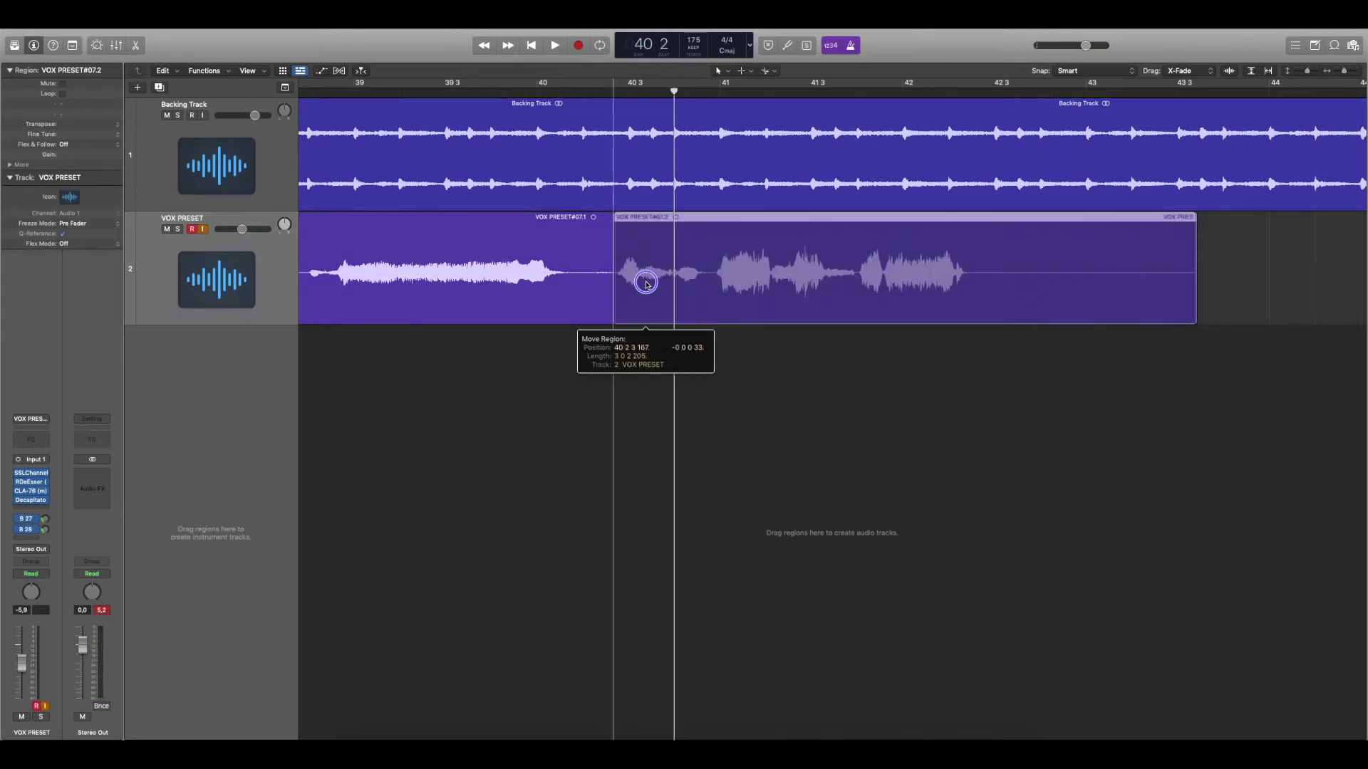
left_click(583, 95)
key("space")
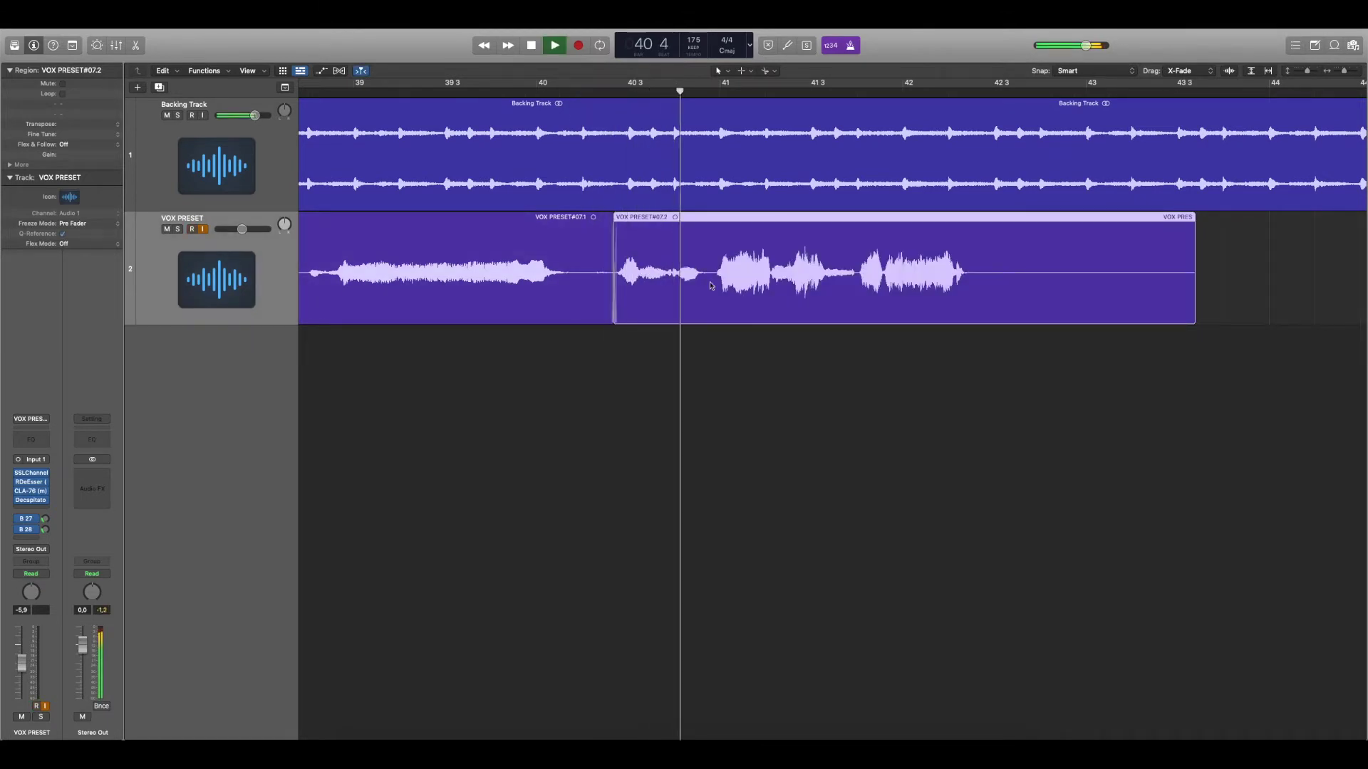
key("space")
Step: Split the vocal just before bar 41 and move the remaining part about 44 ticks earlier, to 40 4 3 196
left_click(720, 93)
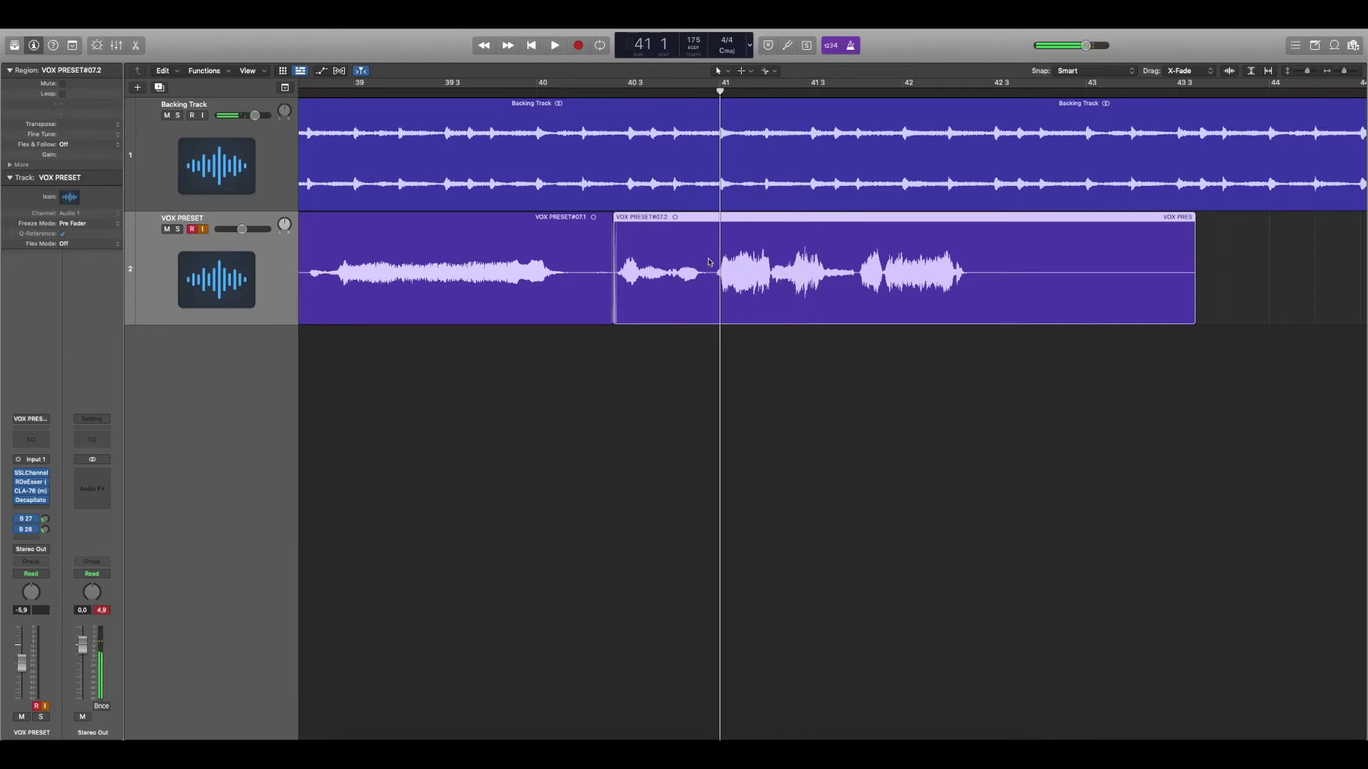
left_click(710, 279)
left_click_drag(818, 277, 824, 283)
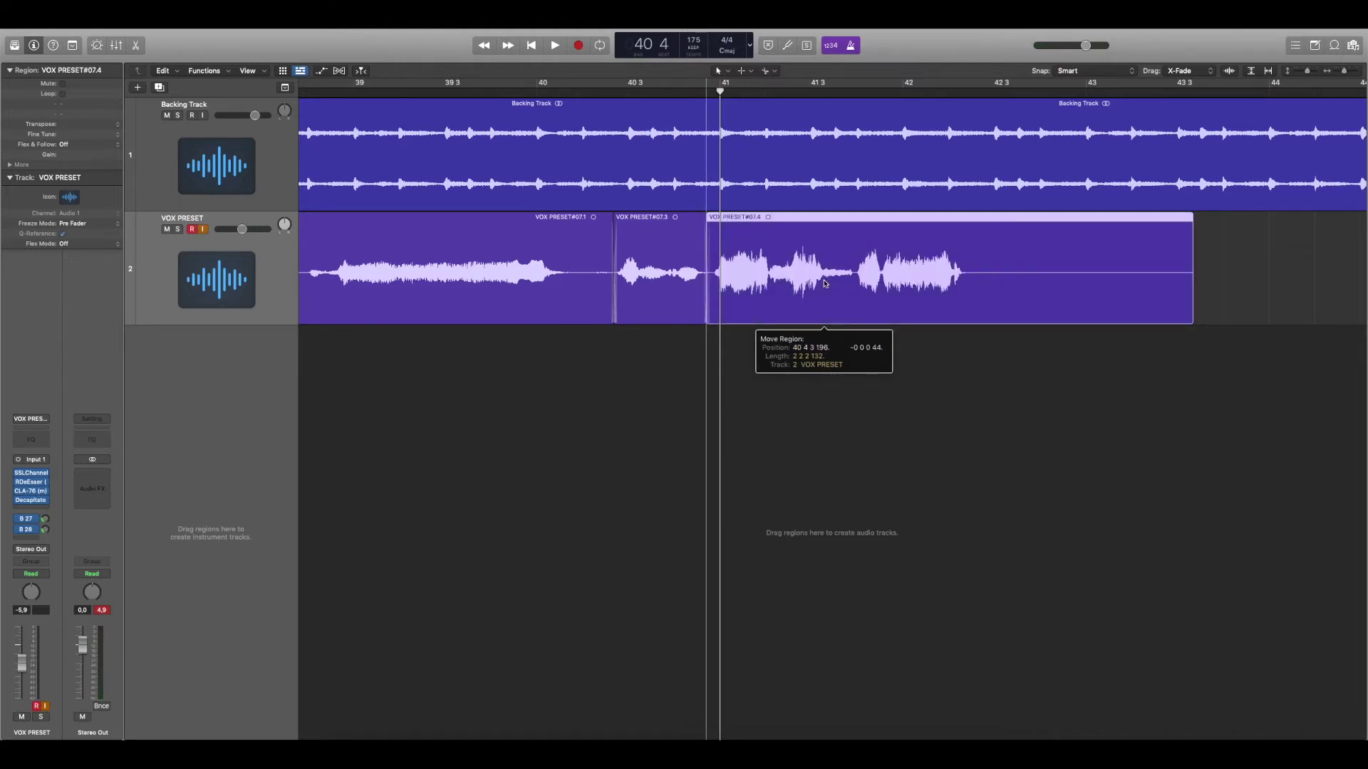
left_click_drag(824, 284, 824, 283)
Step: Play back the closing vocal phrases around bars 40 to 42 to judge the adjusted timing
key("space")
key("comma")
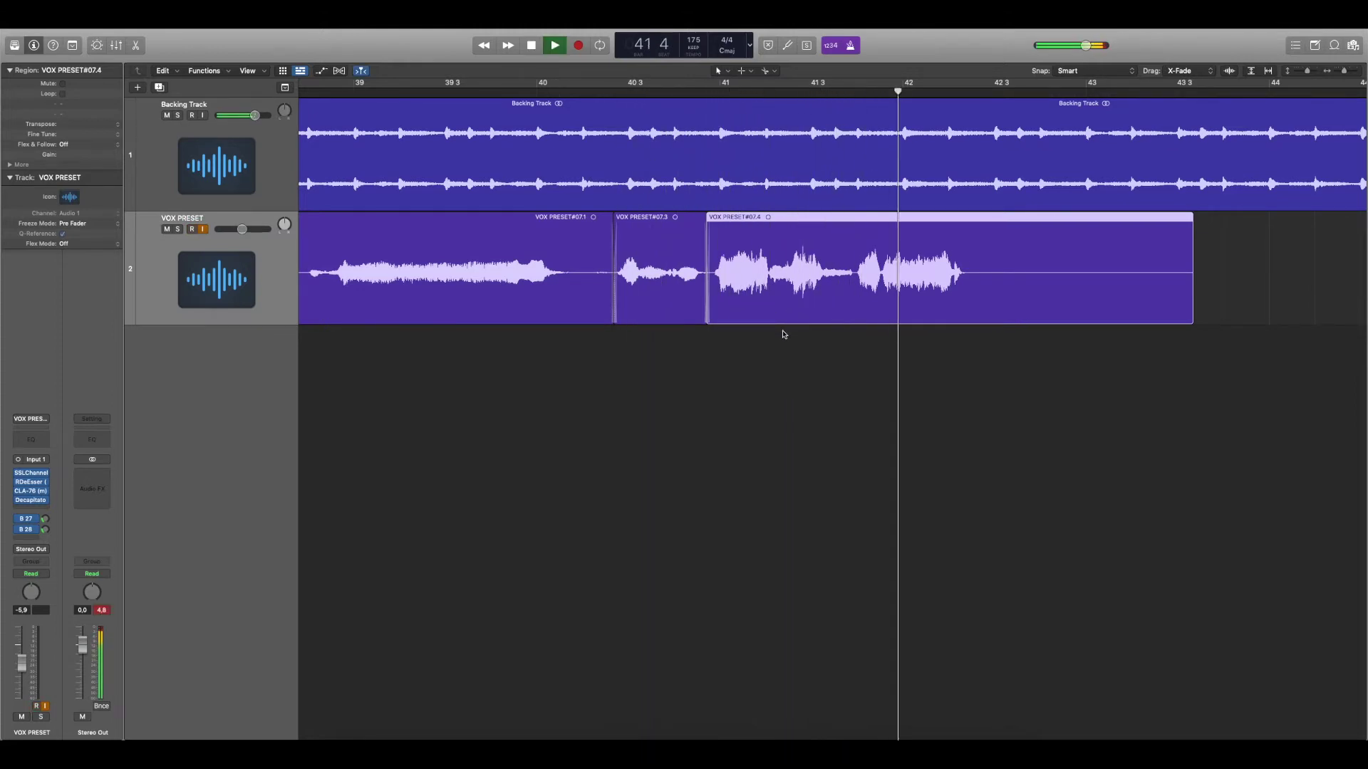
key("super+Left")
key("comma")
key("comma")
key("comma")
key("comma")
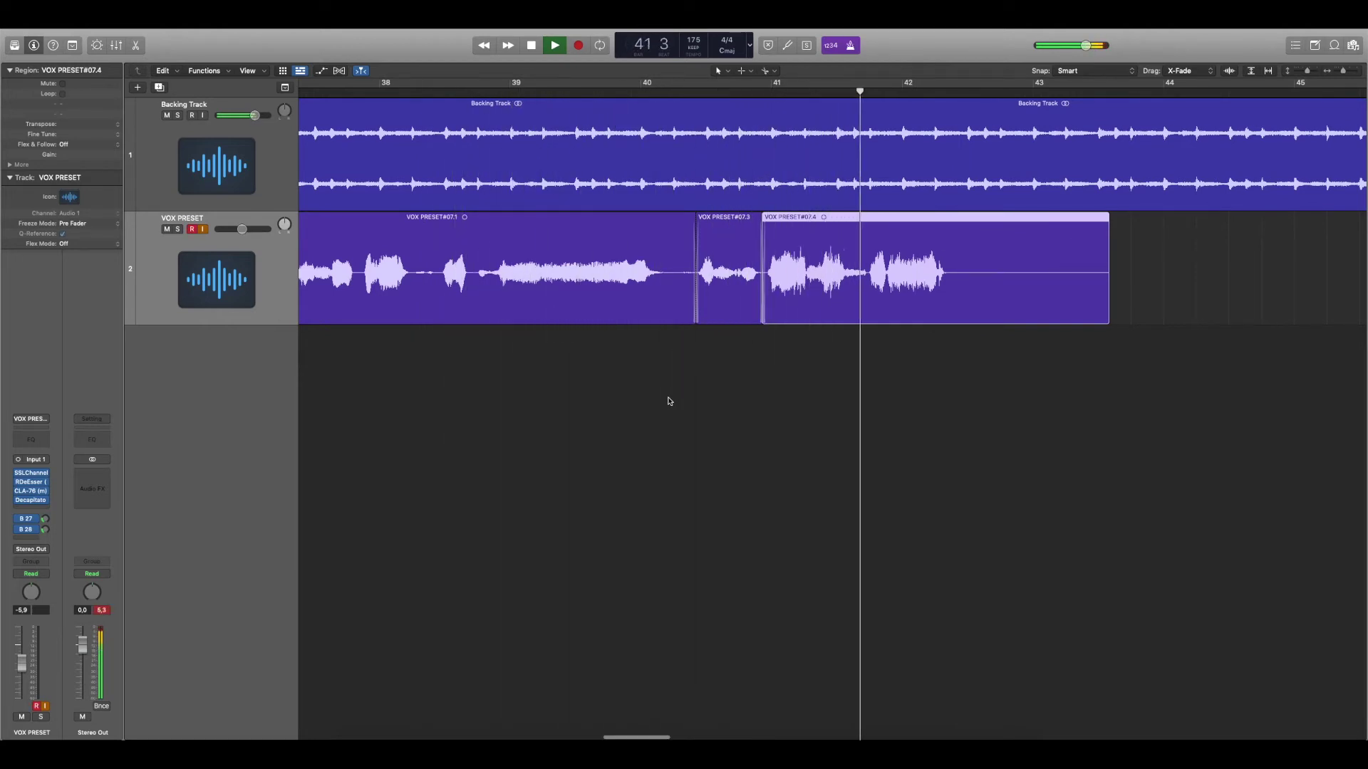
key("space")
Step: Undo the splits and timing moves made on the vocal take
key("super+Left")
key("super+Left")
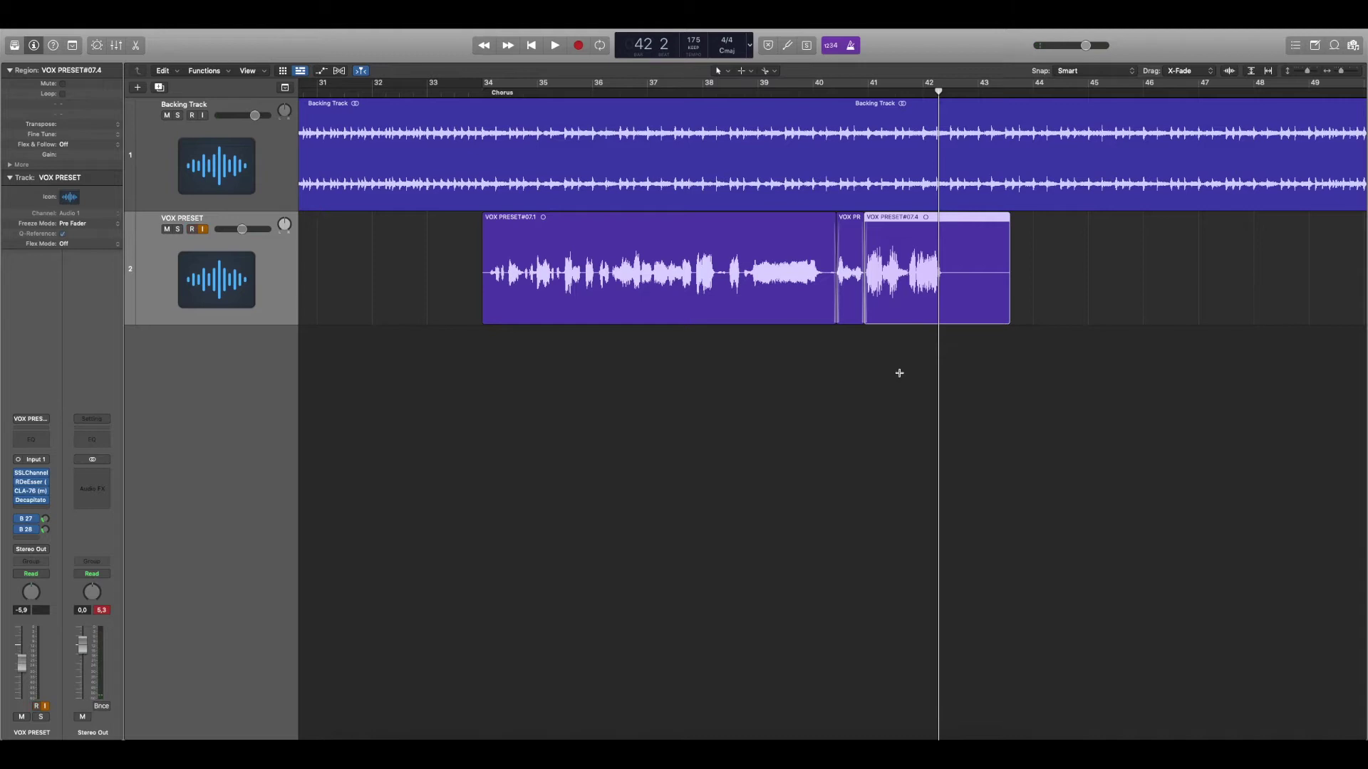
key("super+z")
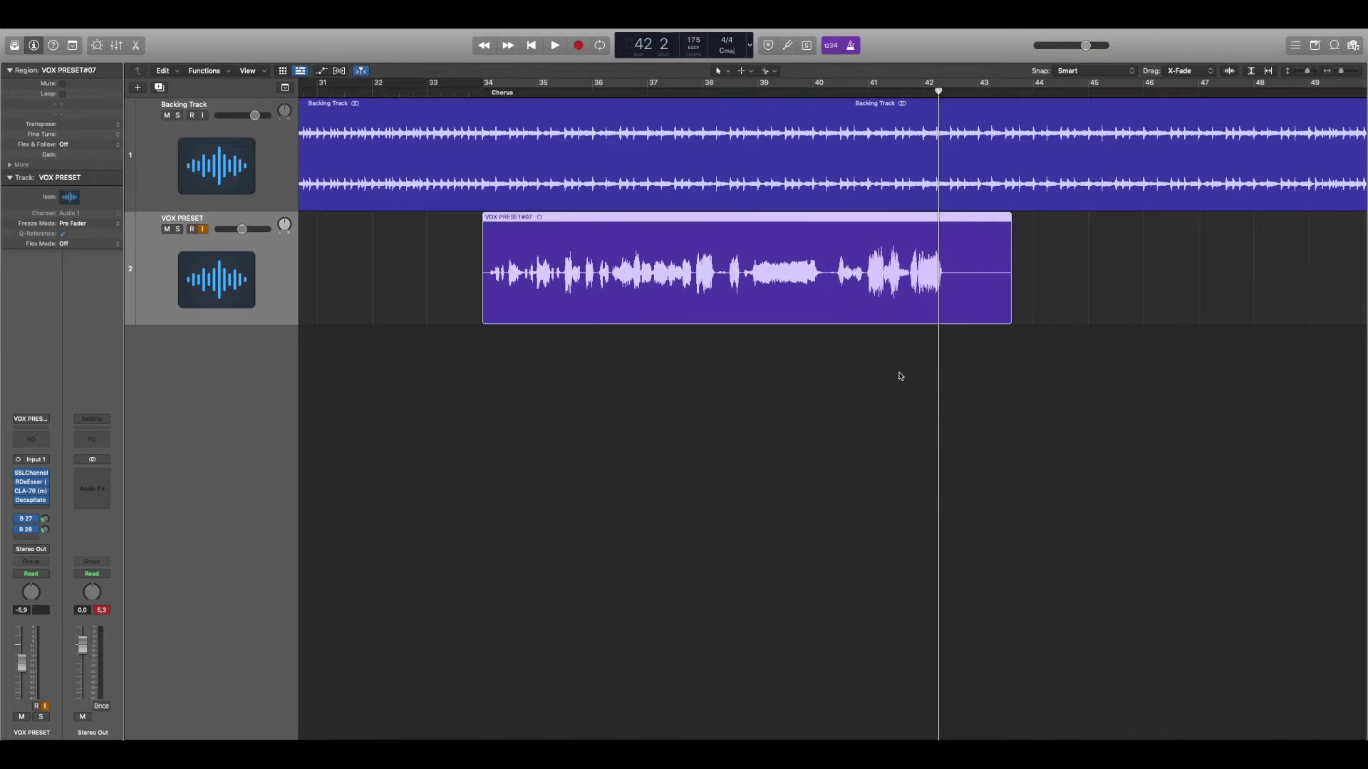
Step: With cycling back on, duplicate the VOX PRESET track, place the empty copy above the original, and mute the original
left_click(749, 89)
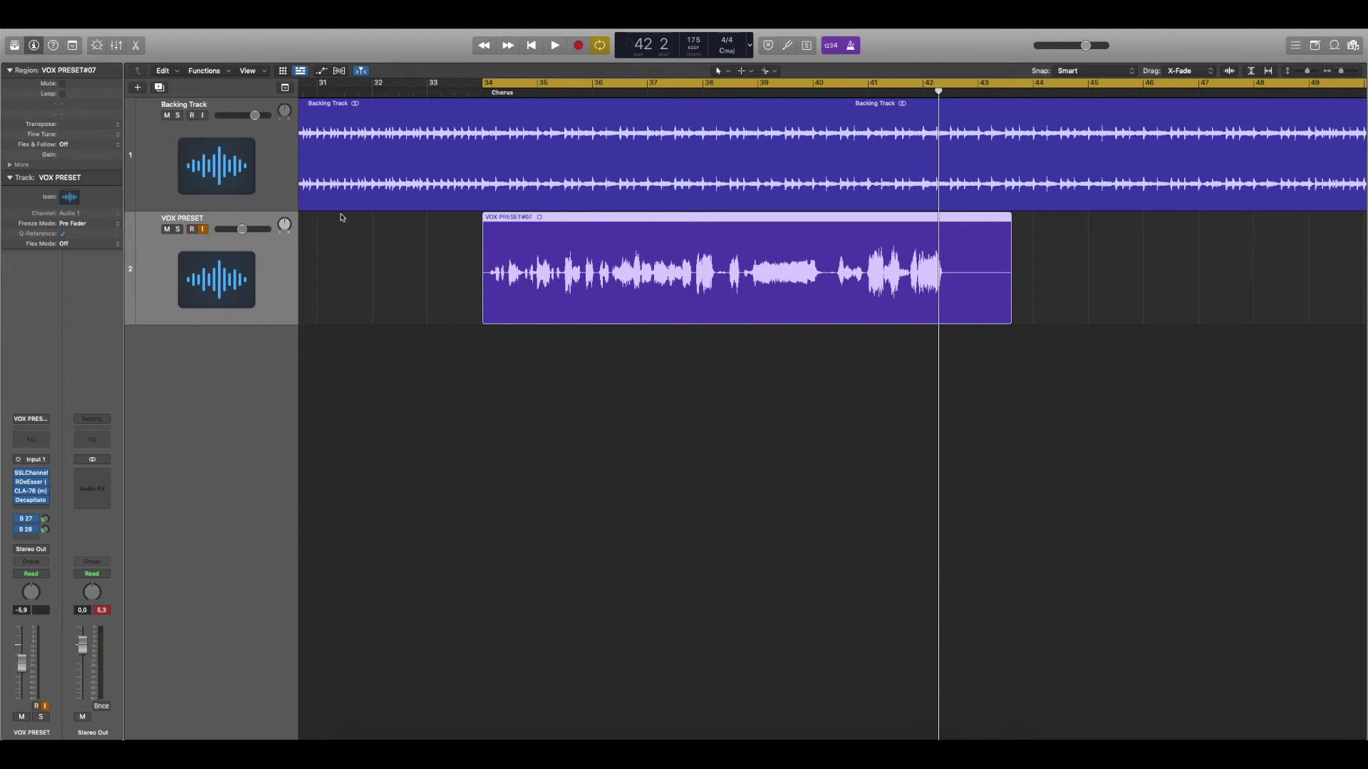
left_click(159, 87)
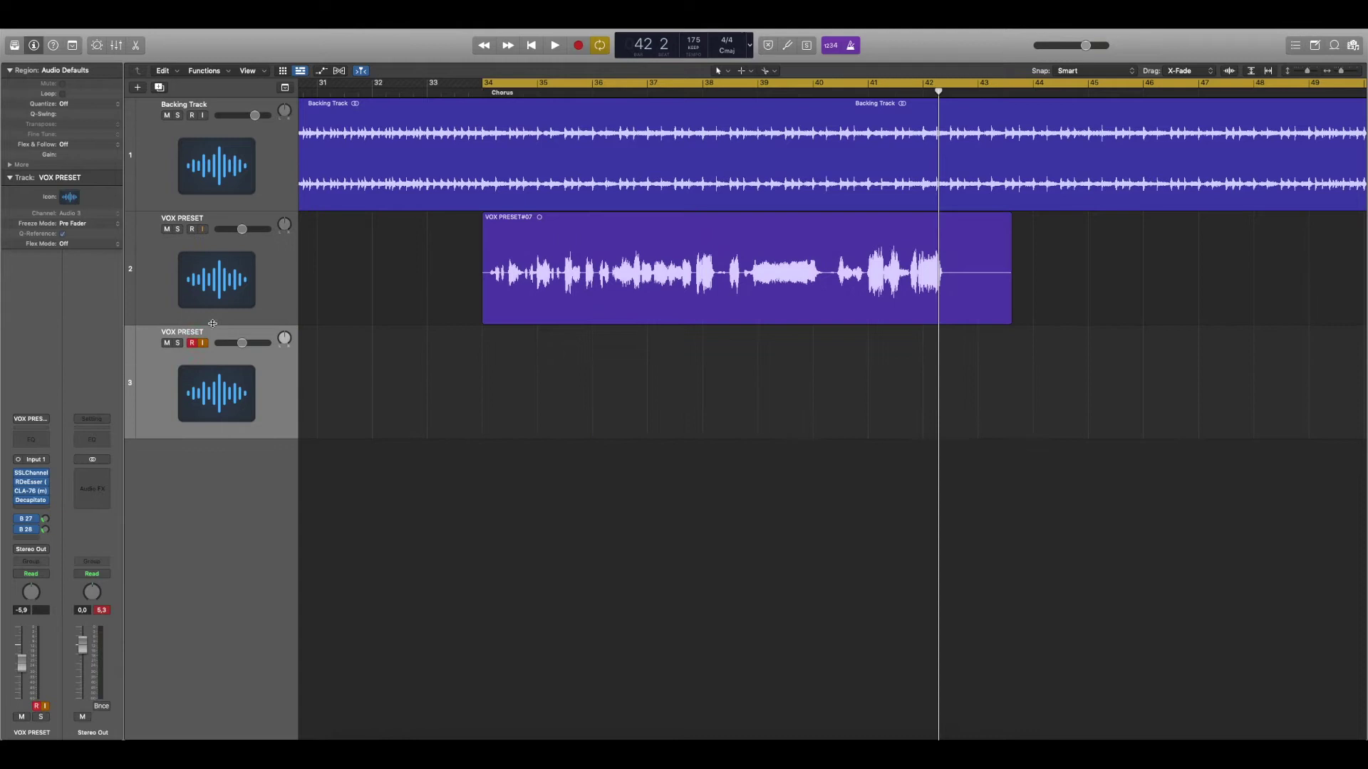
left_click_drag(210, 390, 219, 244)
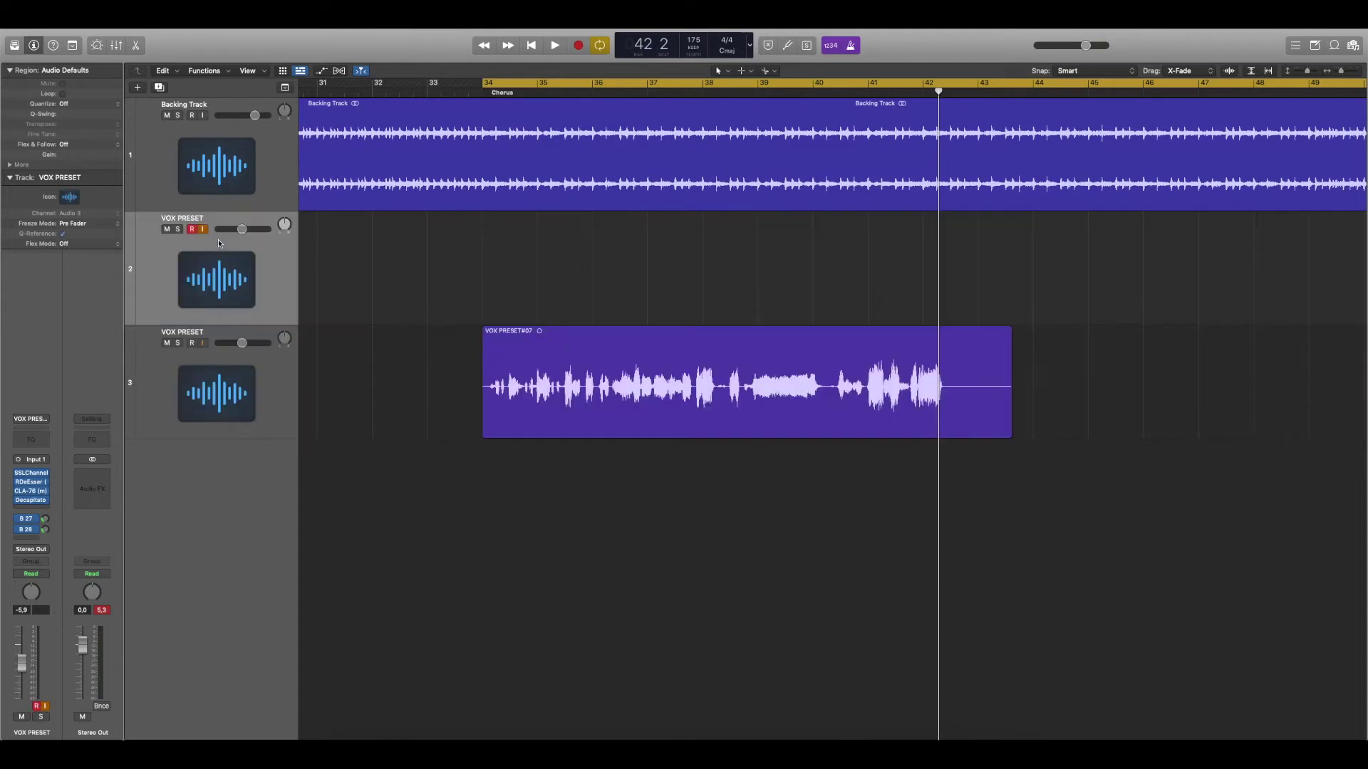
left_click(168, 343)
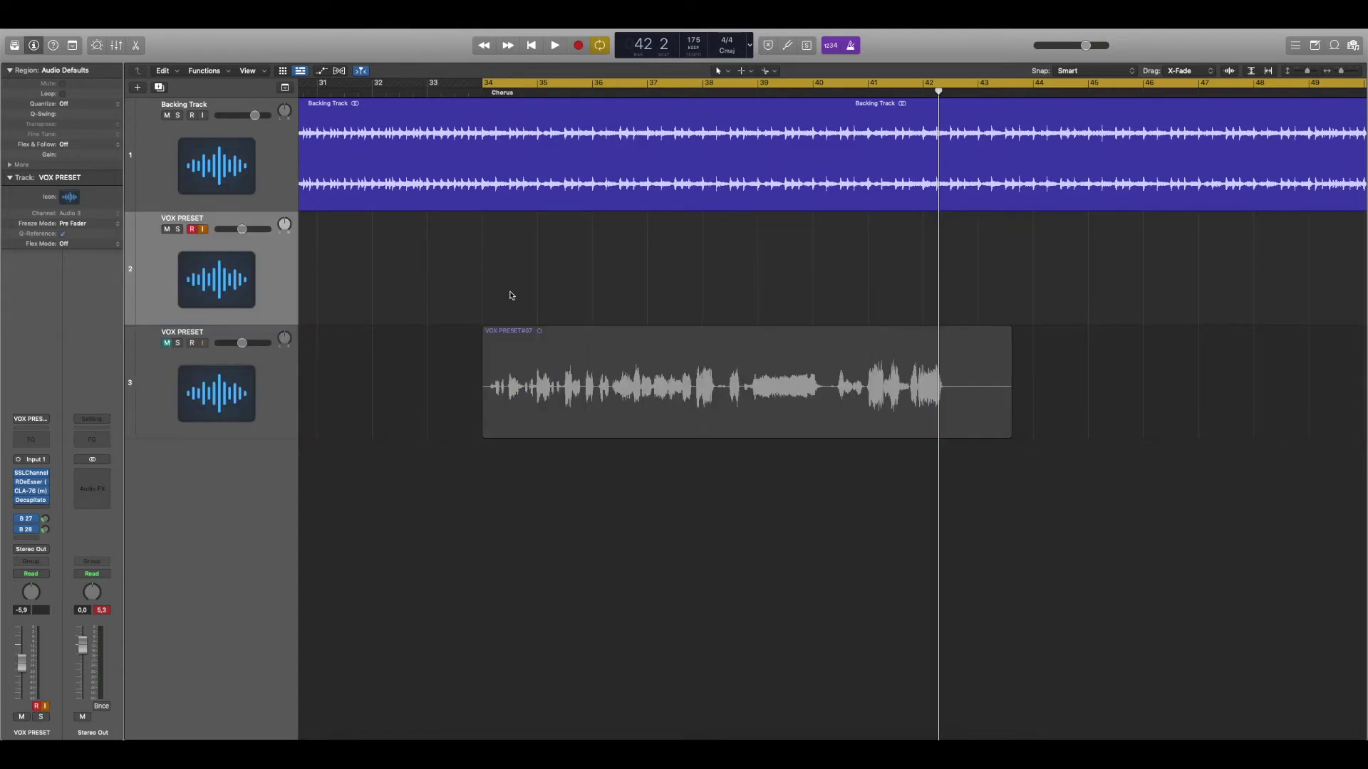
Step: Record a second chorus vocal take on the new VOX PRESET track from bar 34 to about bar 43, and play it back
key("r")
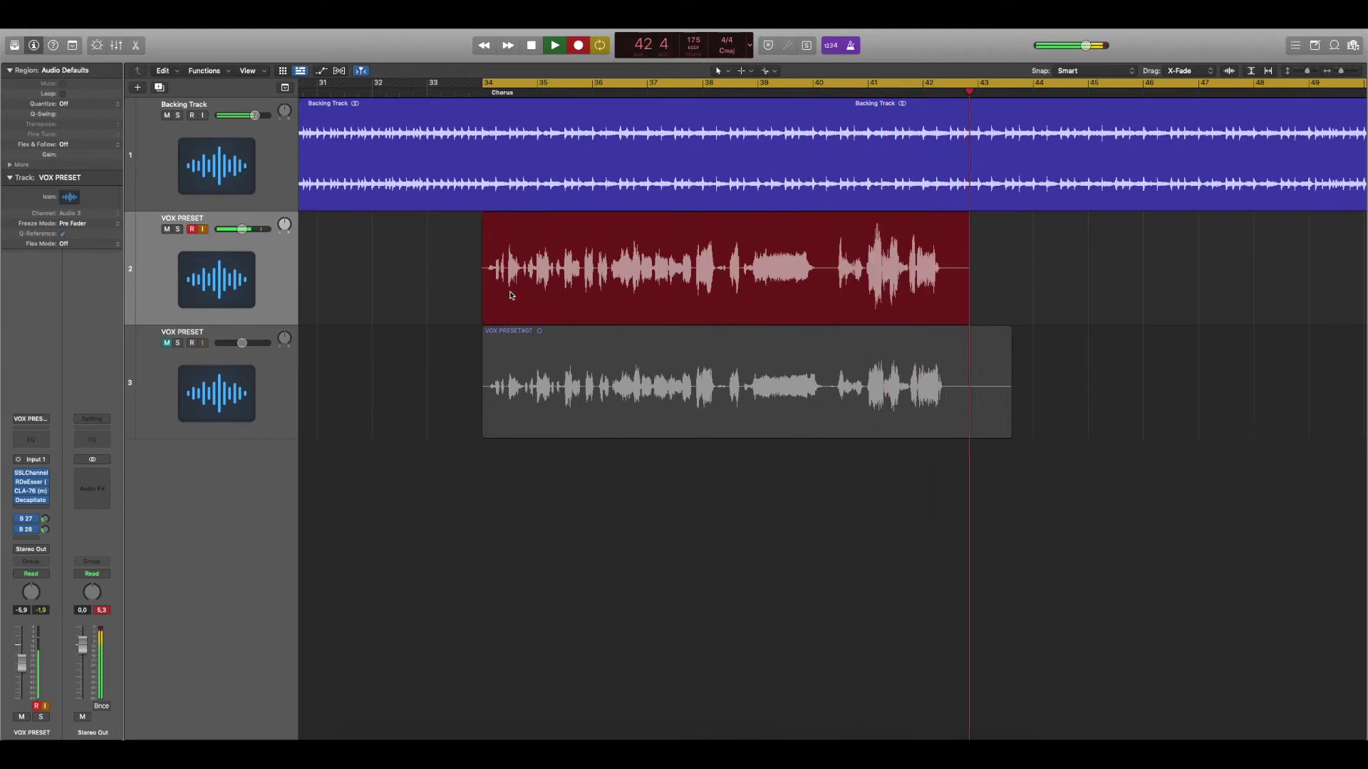
key("space")
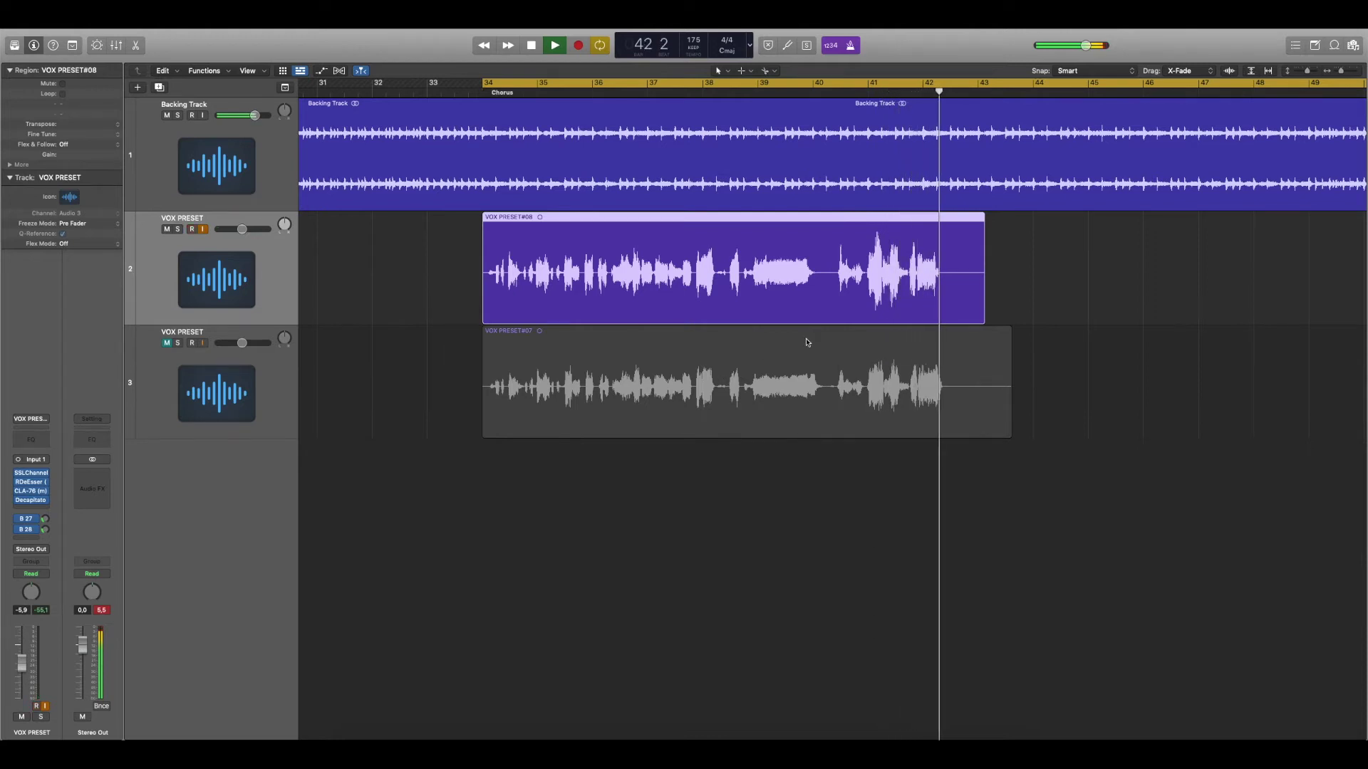
key("space")
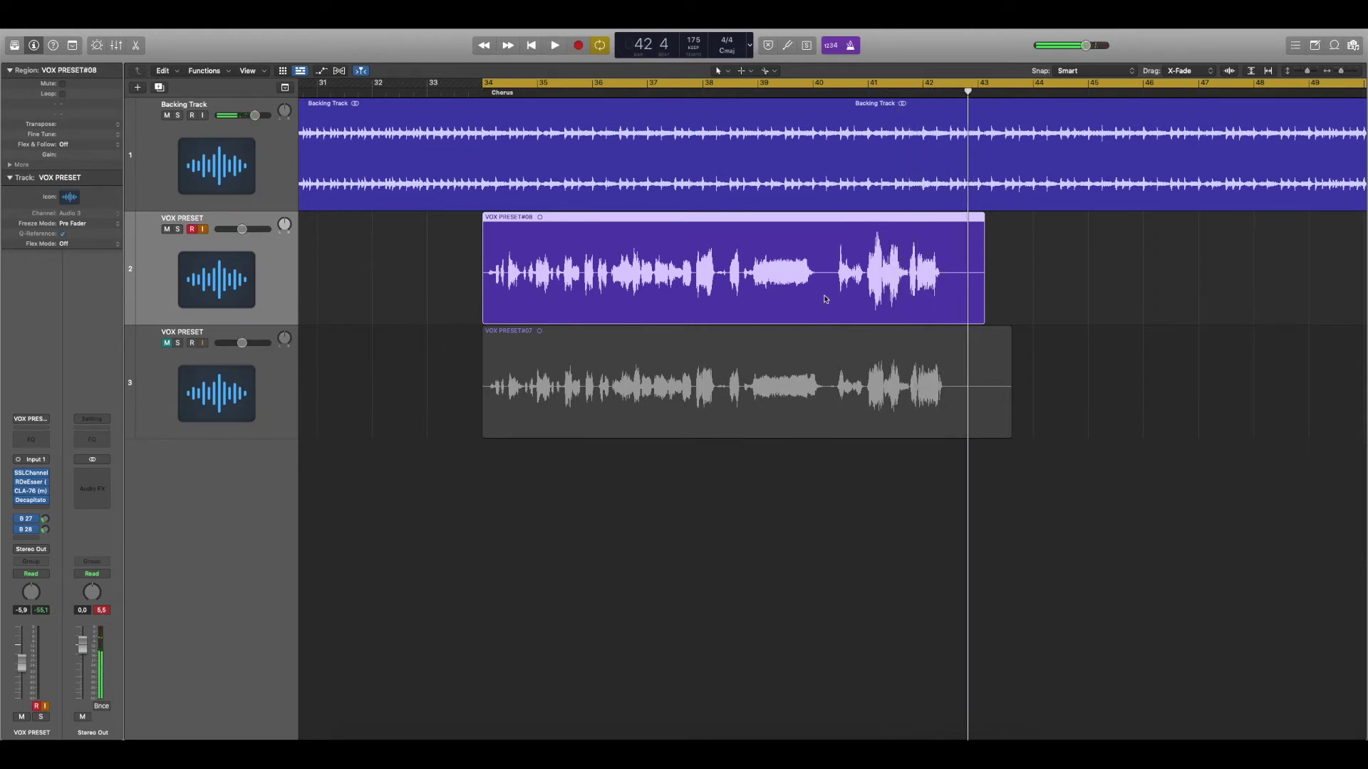
Step: Split the second take in the gap just after bar 40 and delete its opening part
left_click(826, 285)
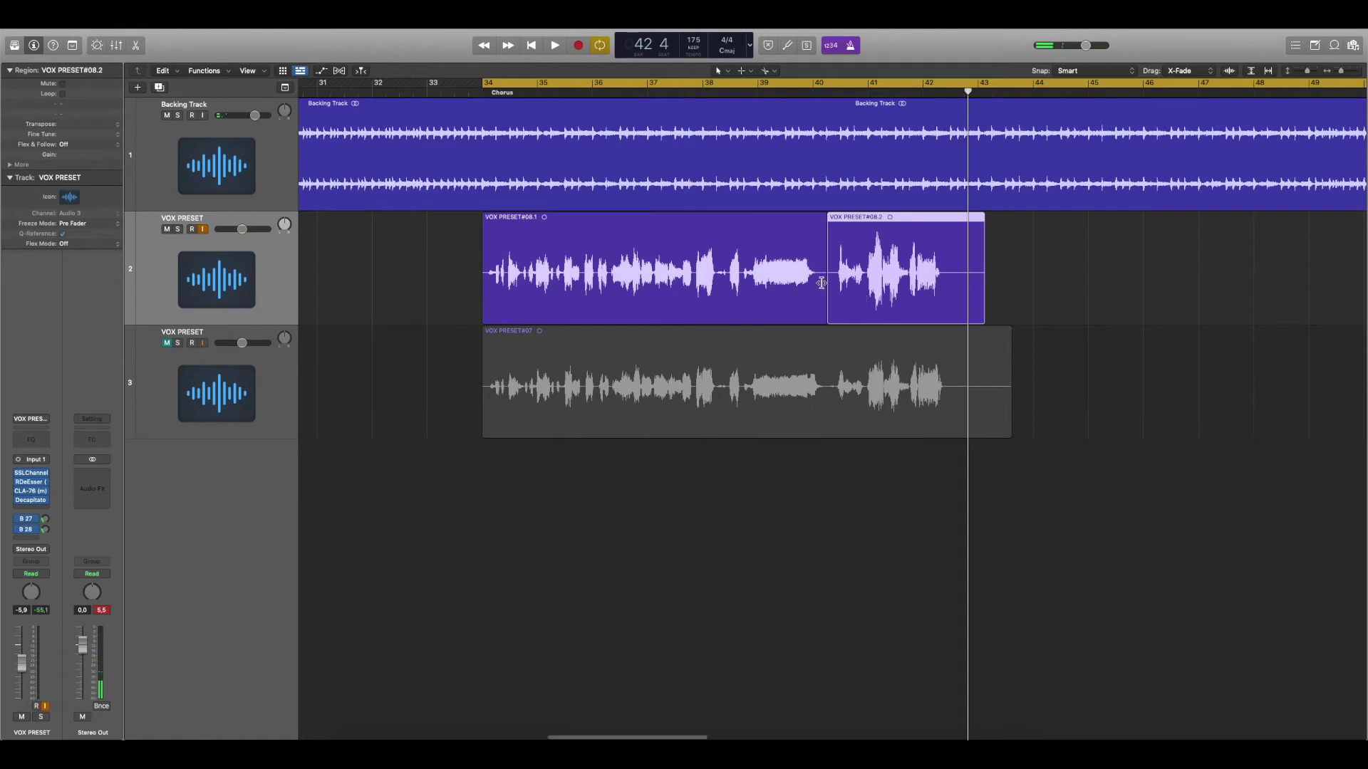
left_click(743, 288)
key("Delete")
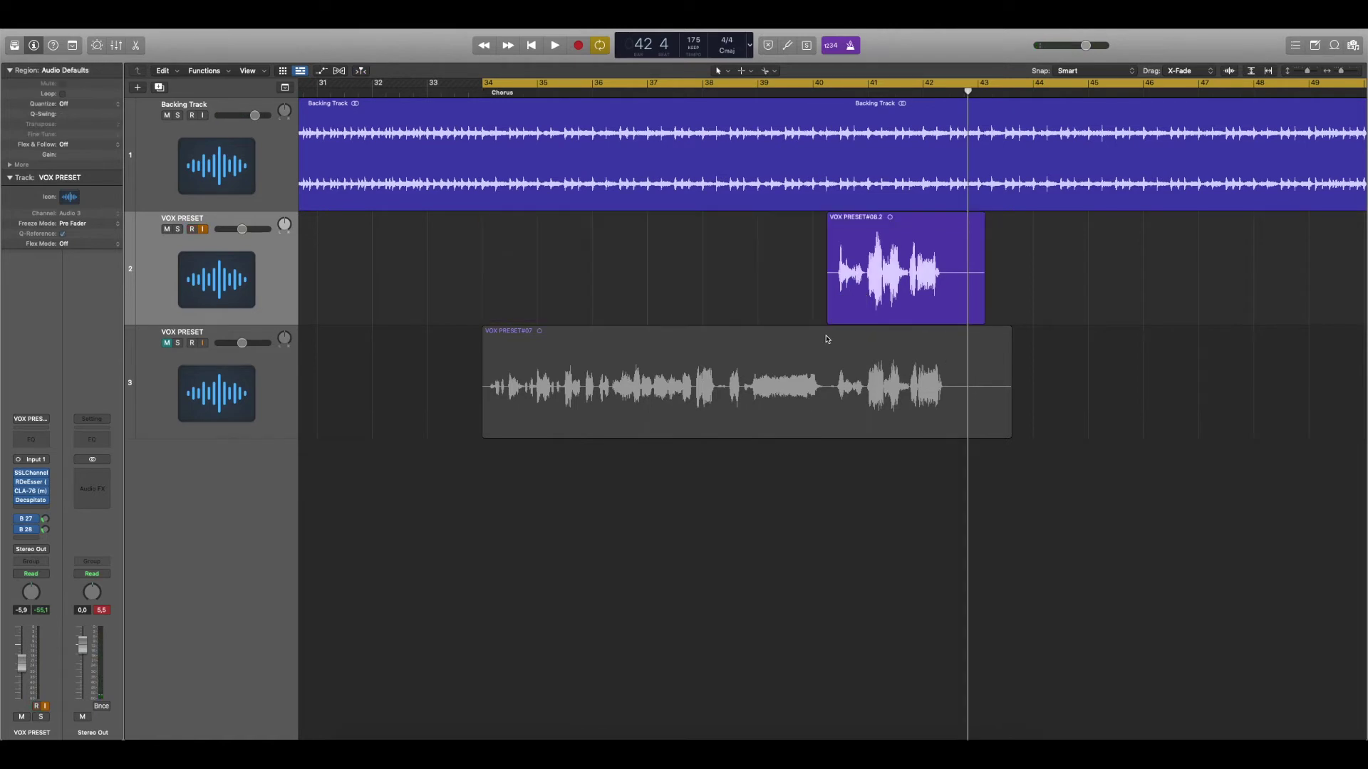
Step: Split the muted first take at the same point, move its opening part up beside the second take's ending, and audition the combination
left_click(827, 339)
left_click_drag(729, 348, 732, 317)
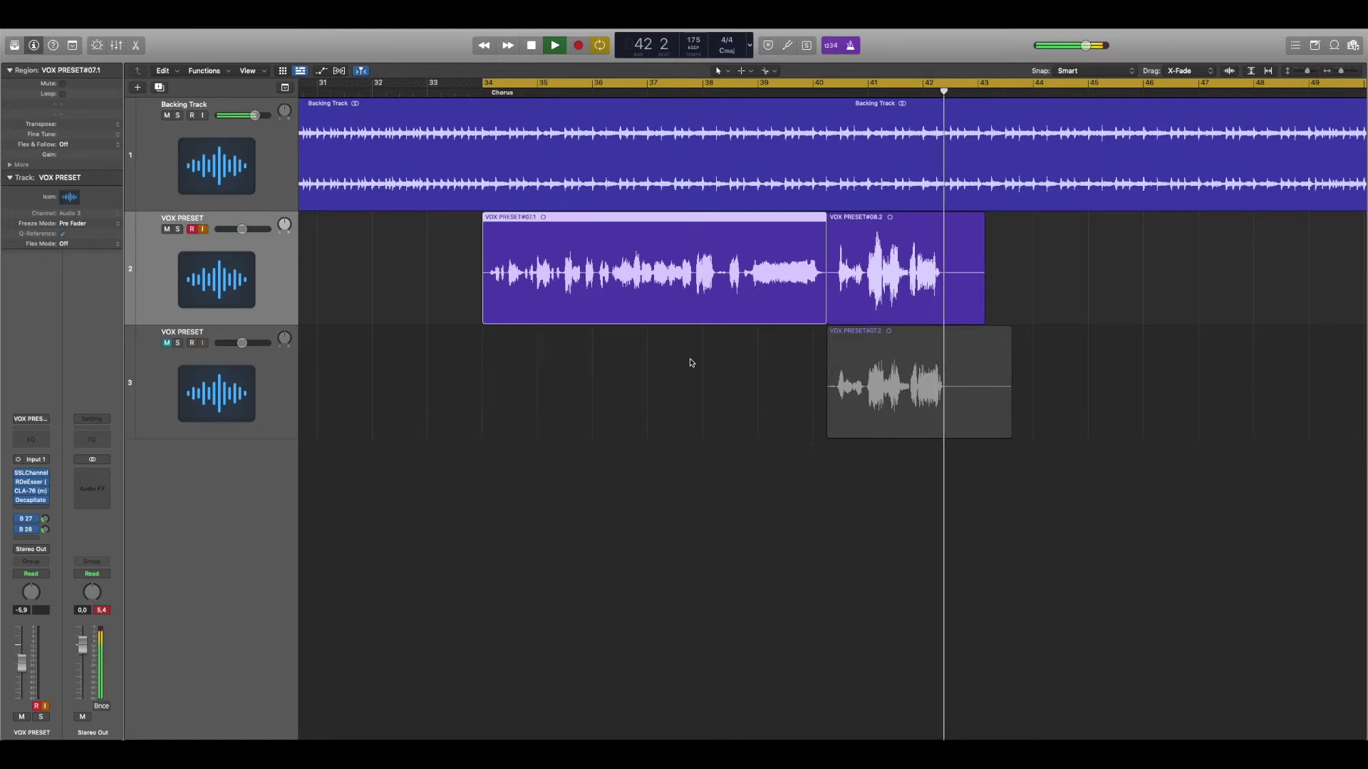
key("space")
Step: Split the opening part of the combined vocal just before bar 35, at 34 4 2 121, and play from the short first region
key("super+Right")
key("super+Right")
key("shift+space")
key("space")
left_click(709, 290)
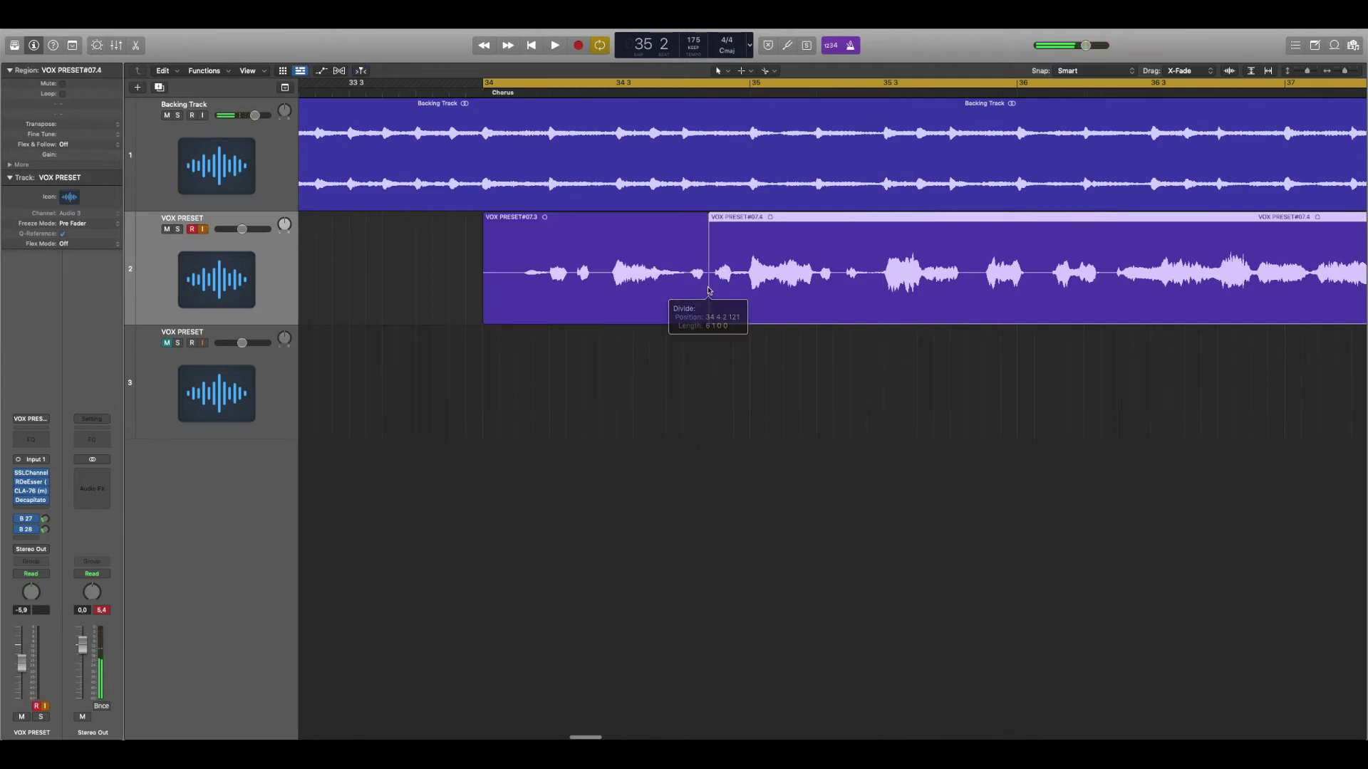
left_click(640, 293)
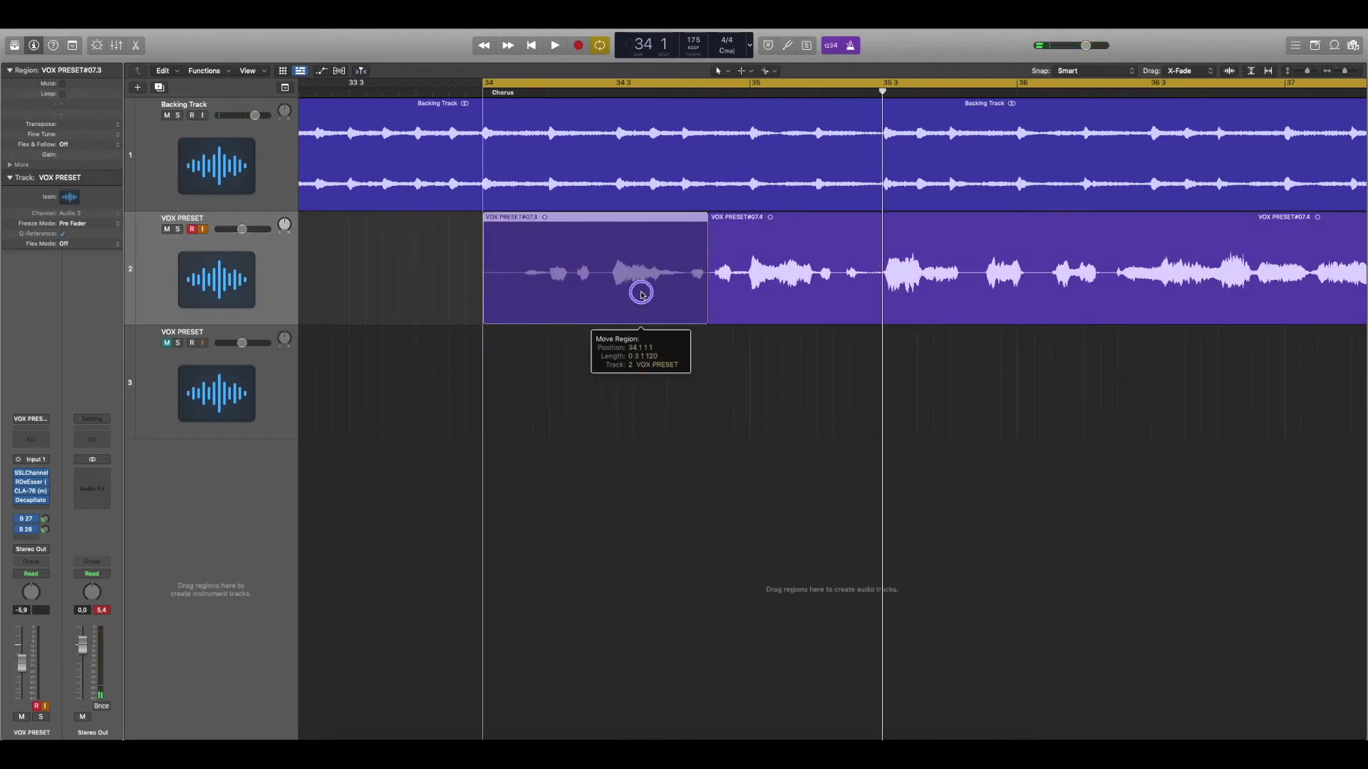
key("shift+space")
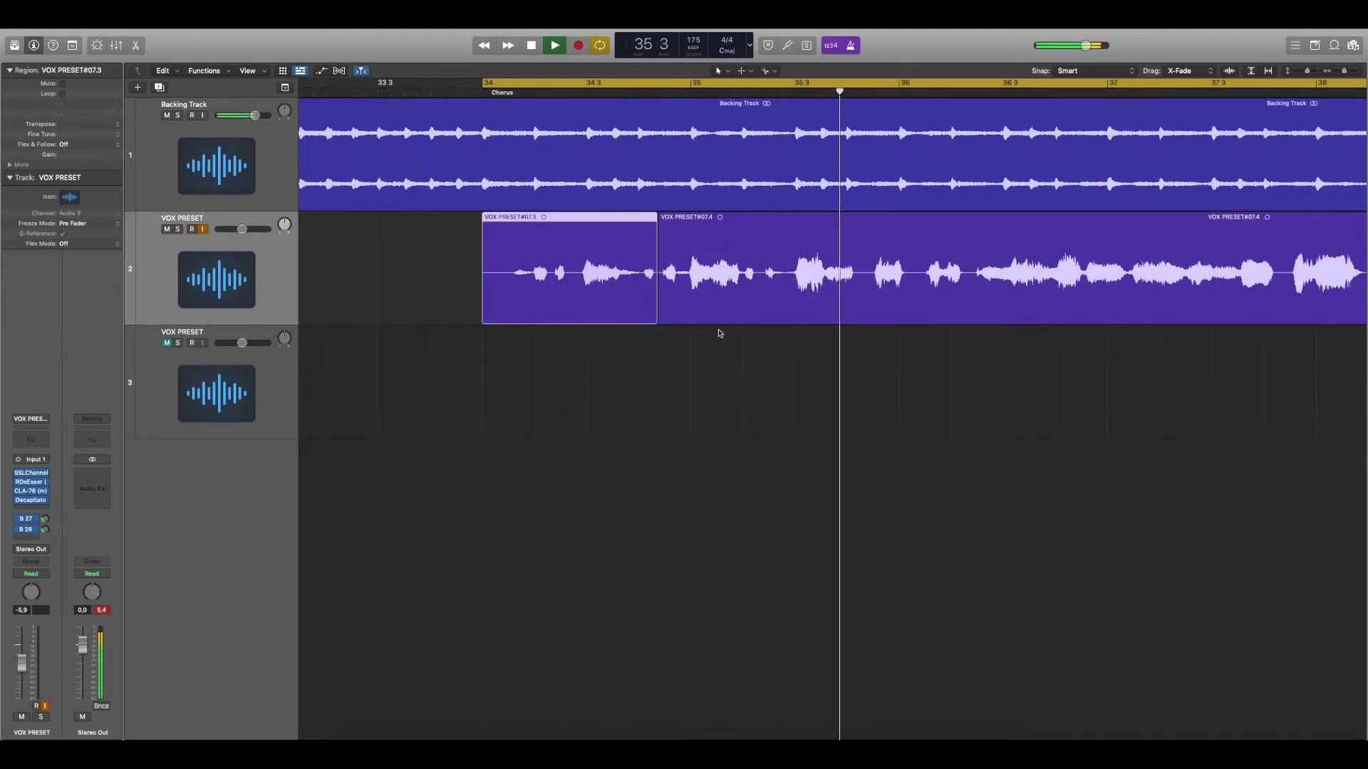
Step: Shift the long vocal region starting before bar 35, and the short opening region at bar 34, slightly earlier
scroll(726, 335, "right", 3)
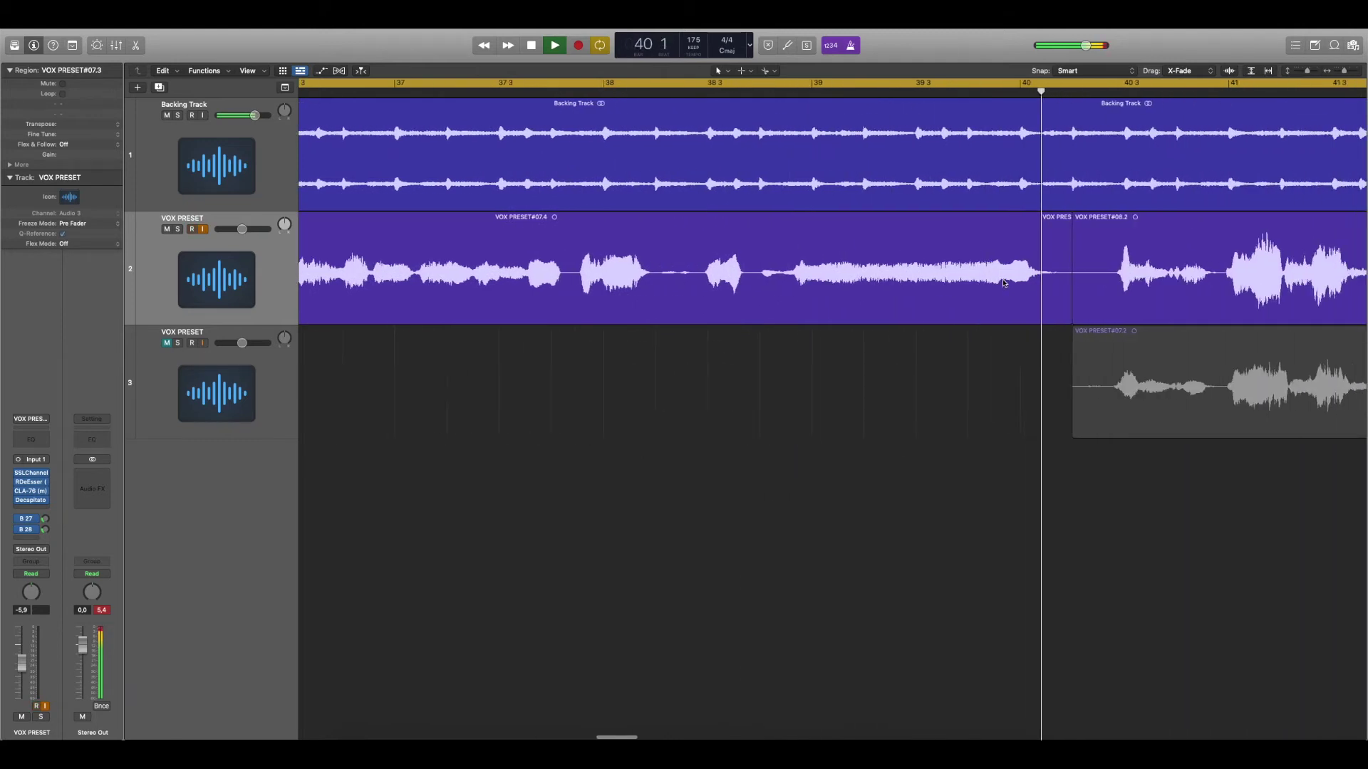
left_click(1002, 295)
key("space")
scroll(1002, 295, "left", 10)
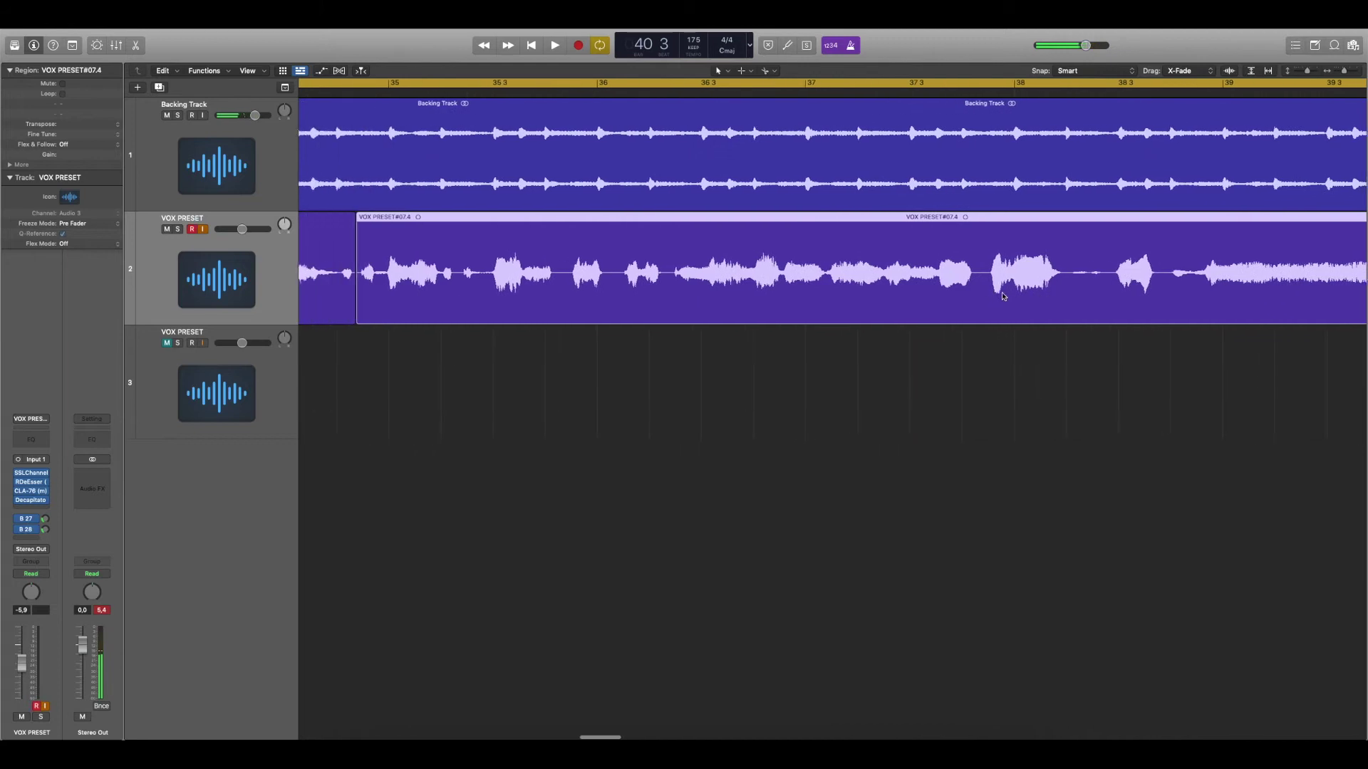
left_click(1002, 294)
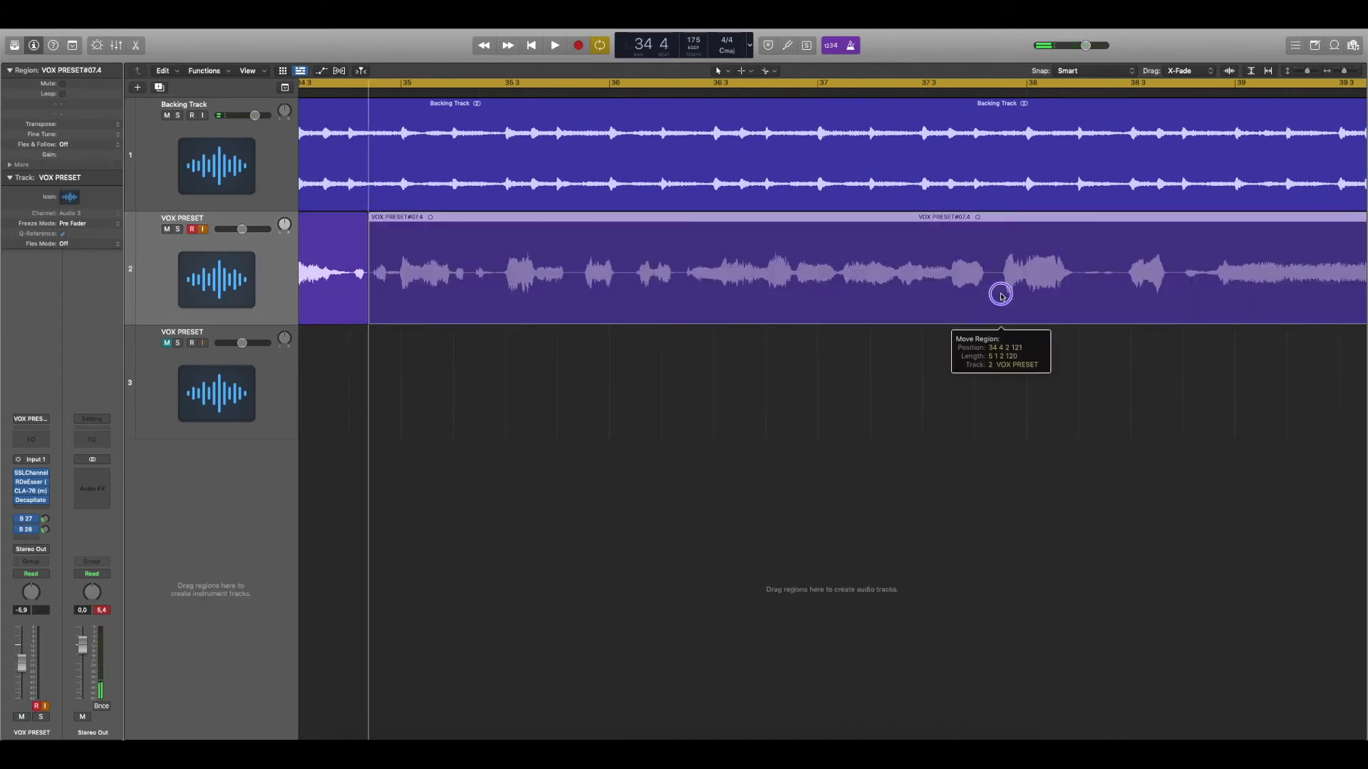
key("space")
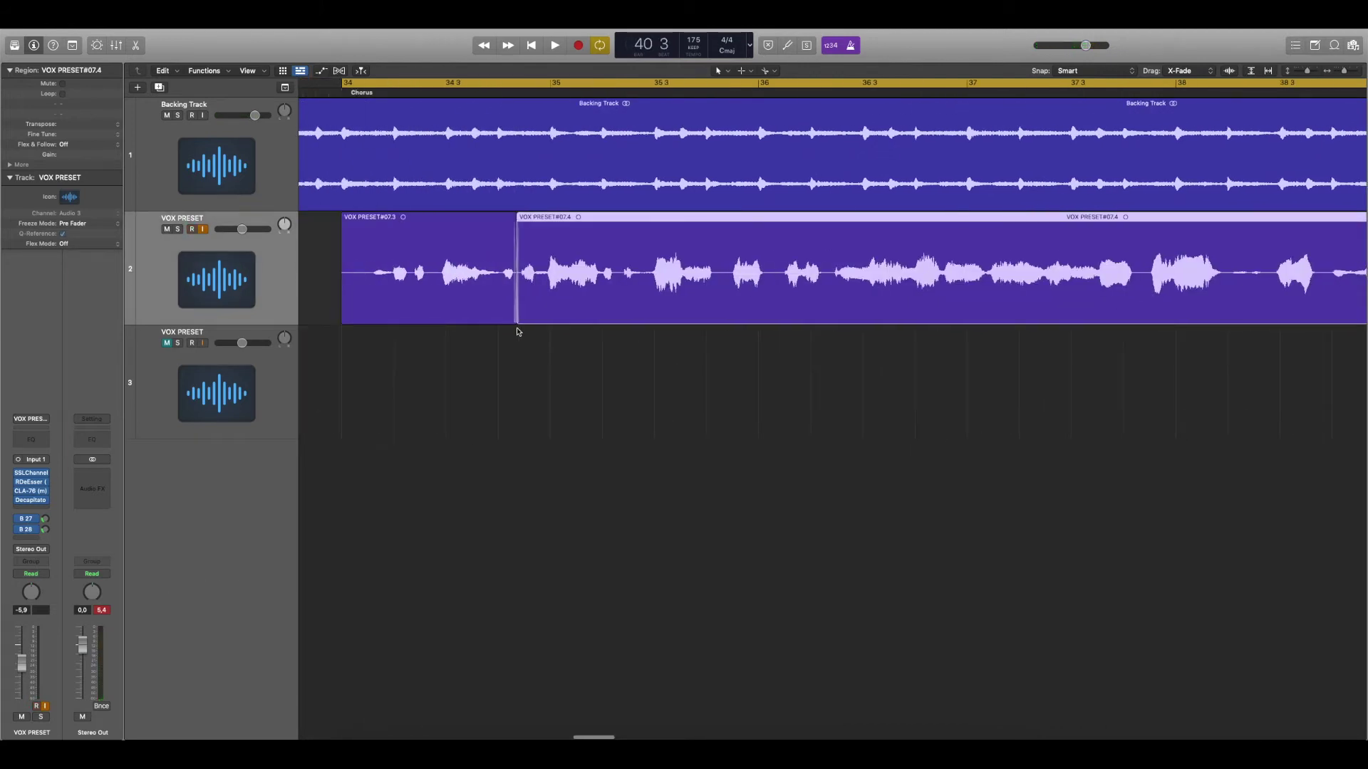
left_click(447, 292)
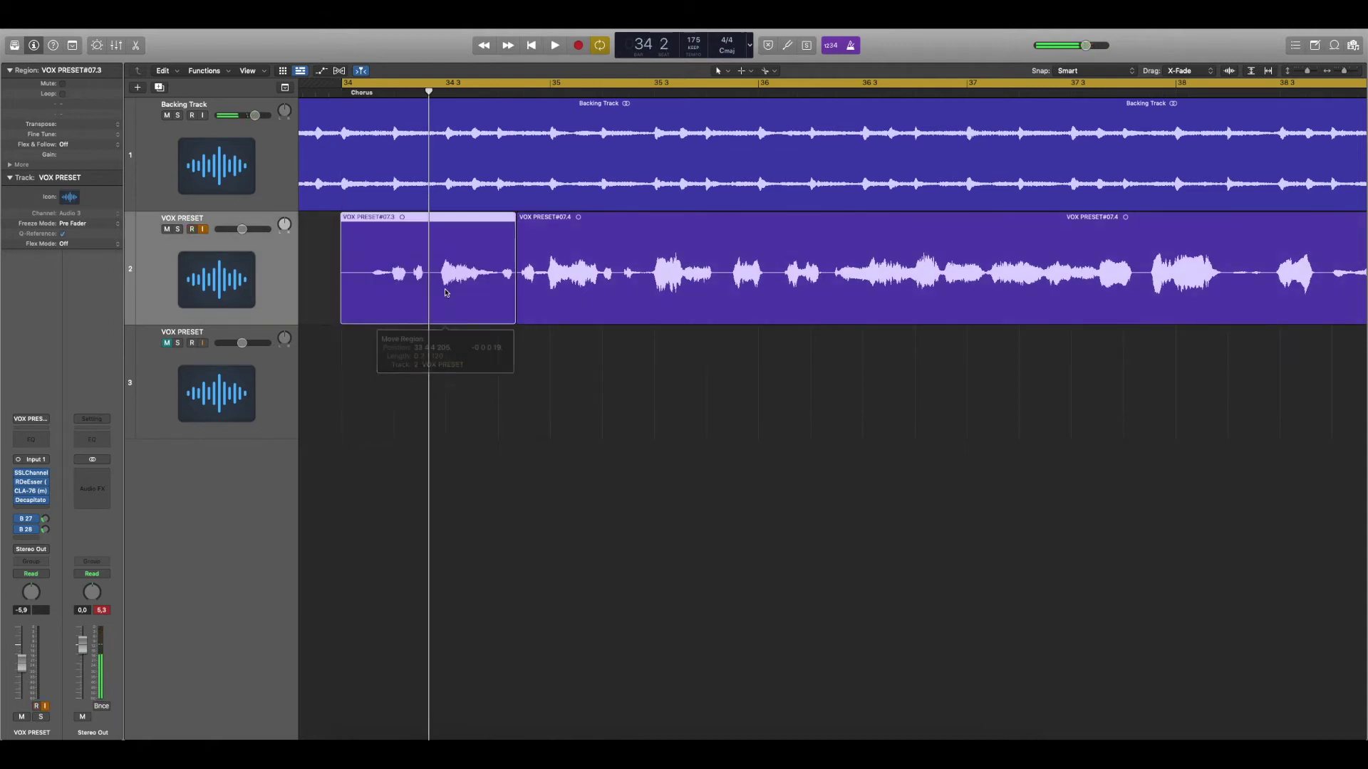
Step: Play back the shifted opening of the combined vocal through bar 38 to check its timing
key("super+Left")
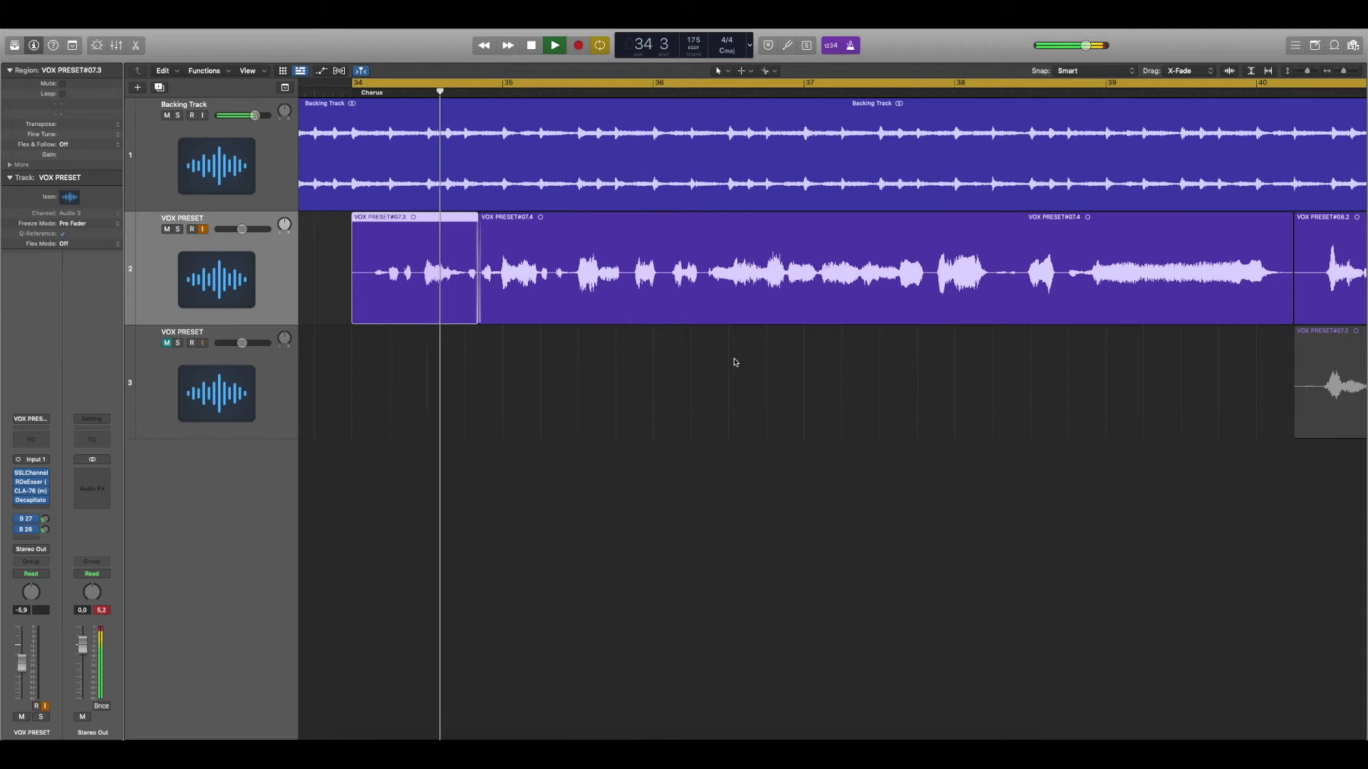
scroll(735, 362, "right", 2)
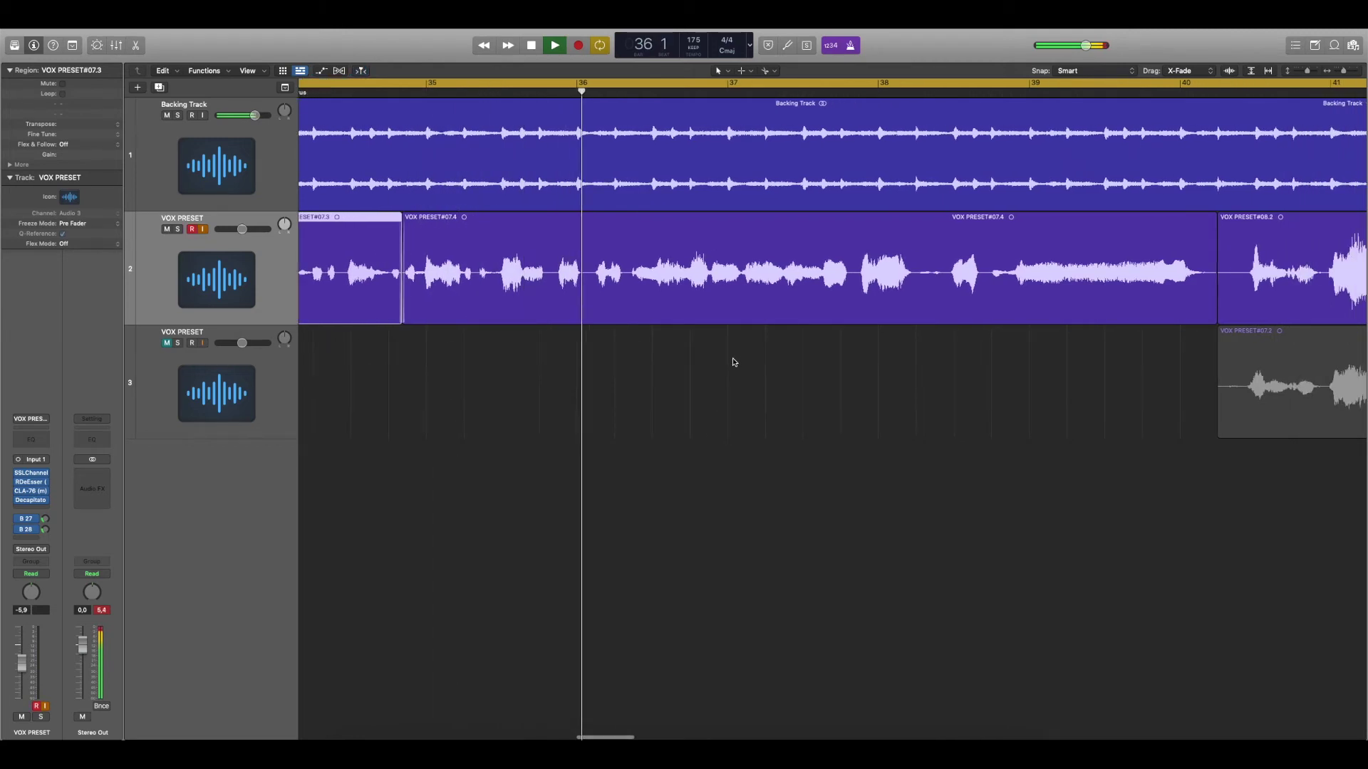
key("super+Left")
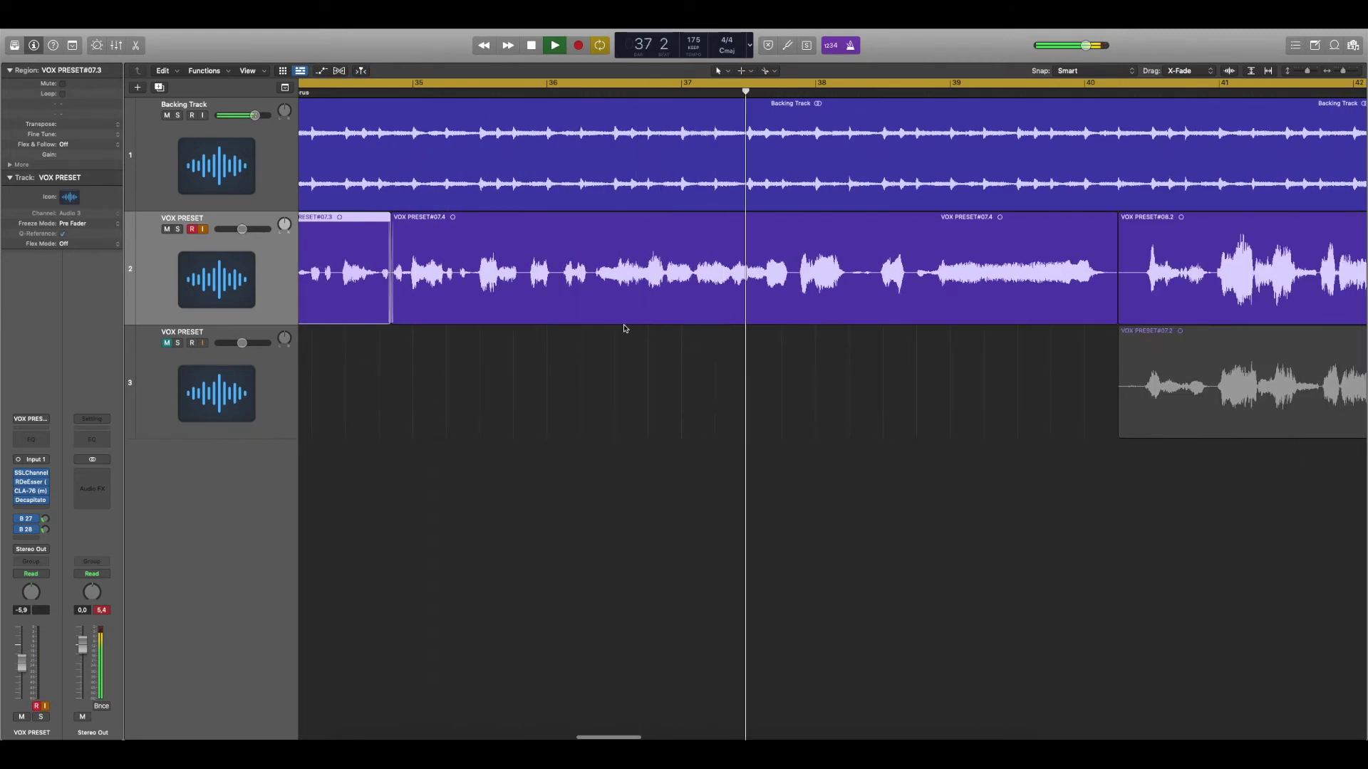
key("super+Left")
key("space")
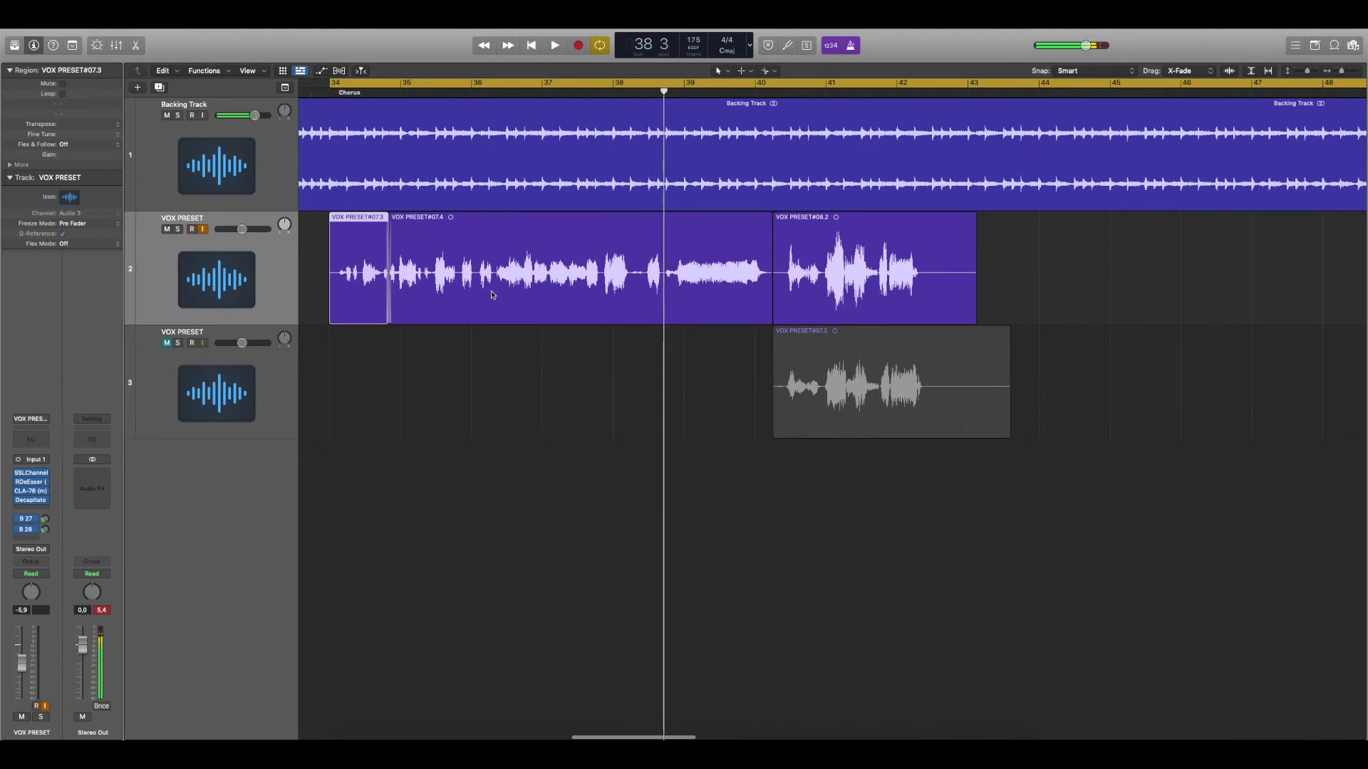
Step: Move the first take's two opening regions down to the muted track and extend the second take's start back to 33 4 4 1
left_click_drag(687, 305, 688, 340)
left_click_drag(362, 307, 362, 383)
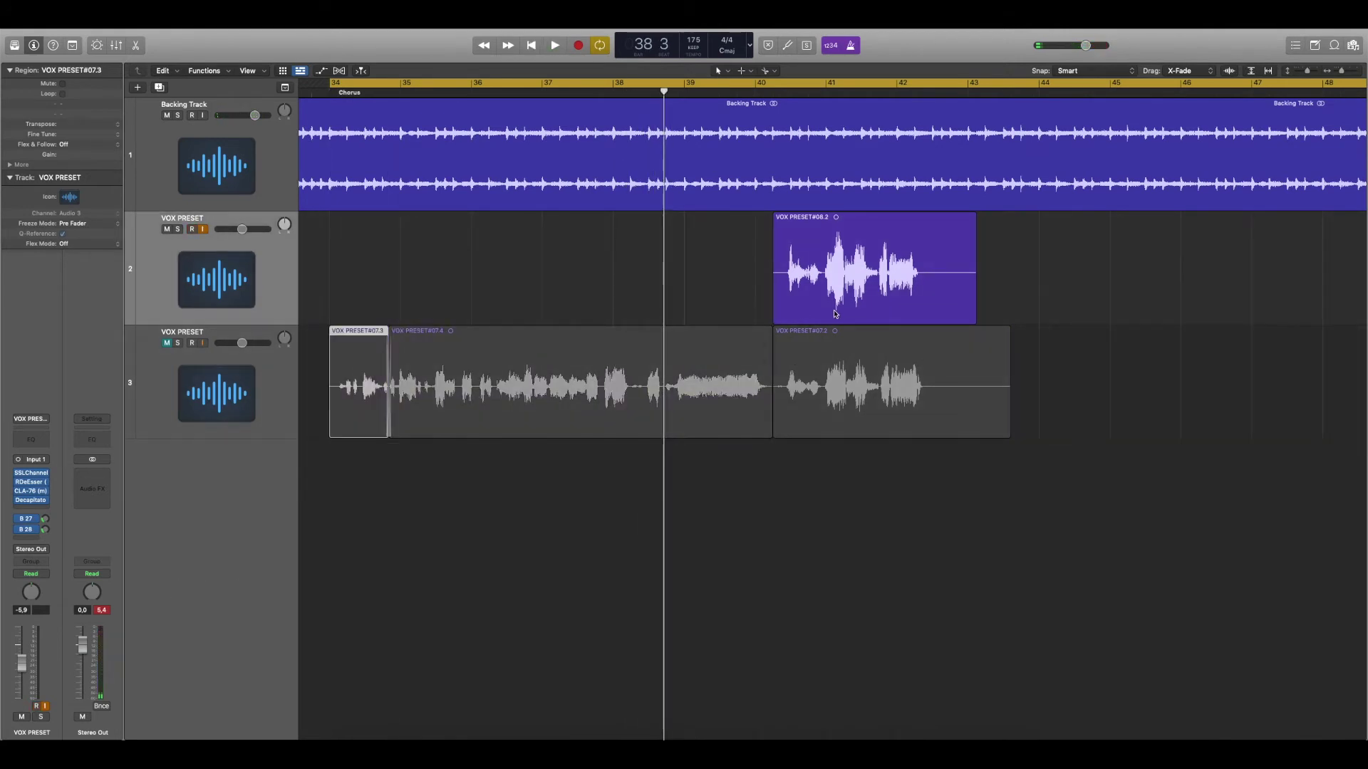
left_click_drag(776, 320, 326, 306)
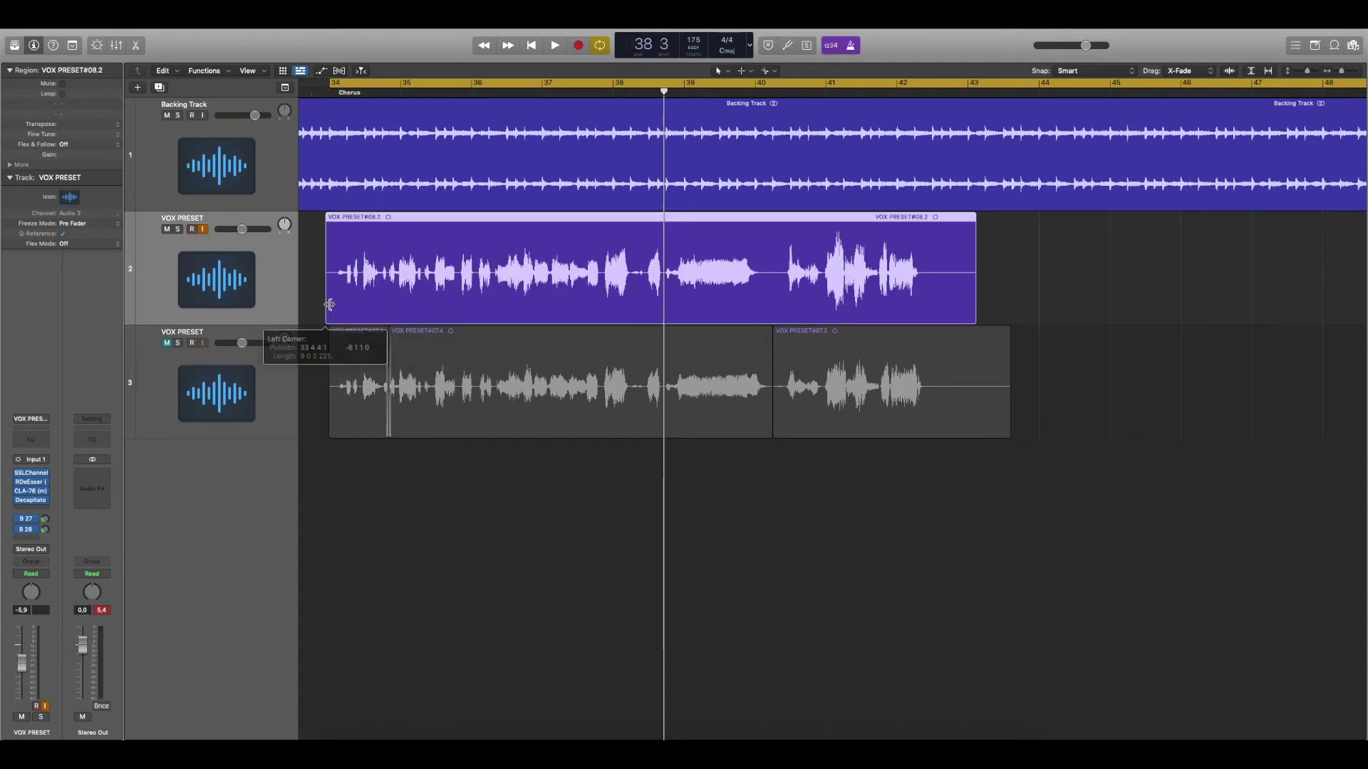
Step: Audition the extended second take and split it just after bar 36 and at 38 2 4 1
key("space")
key("super+Right")
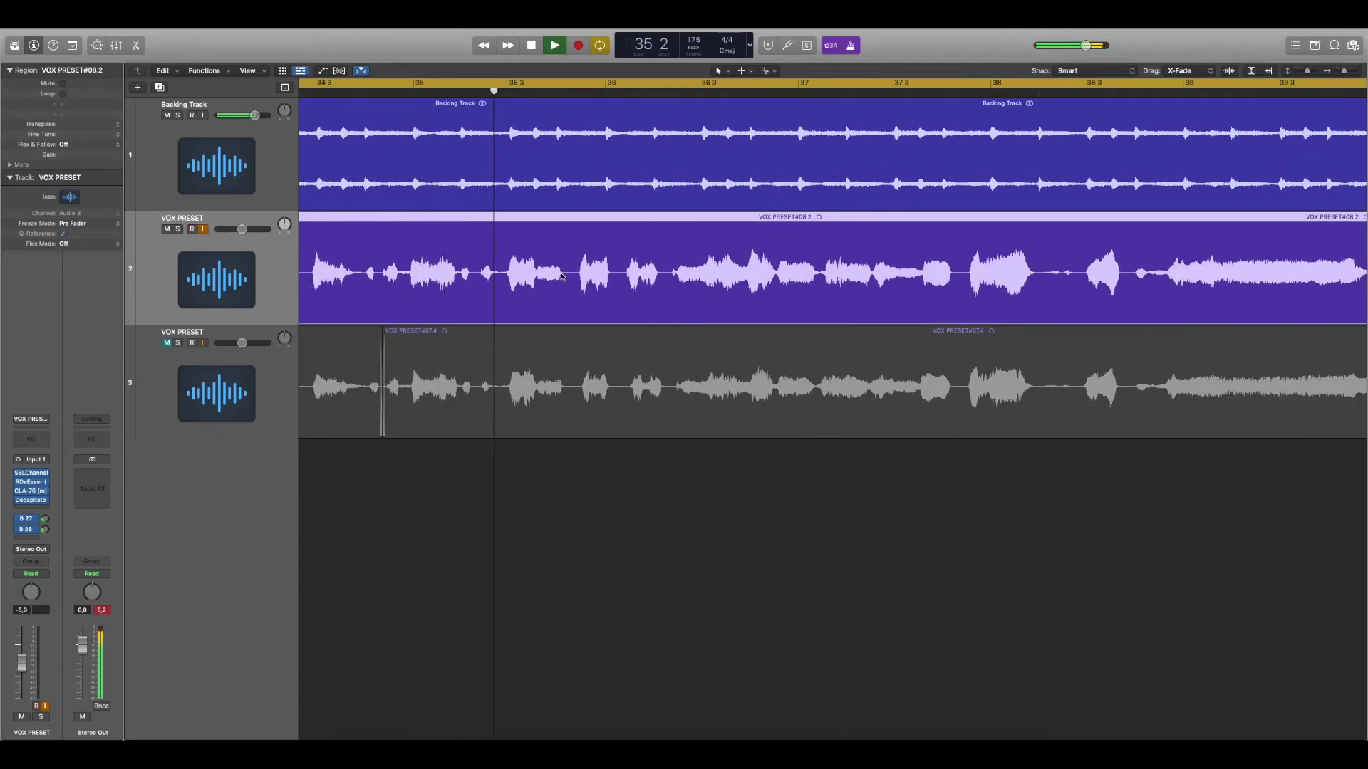
right_click(618, 278)
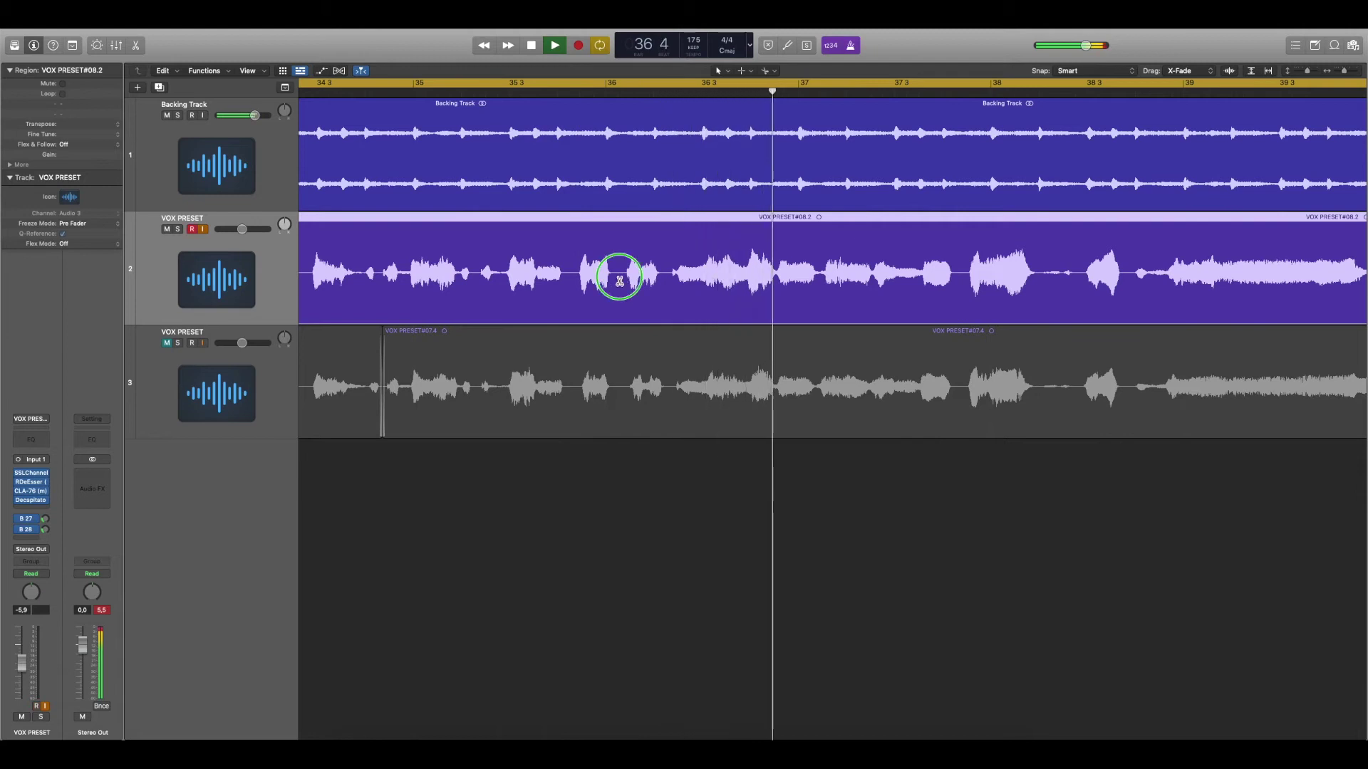
key("super+Left")
key("super+Left")
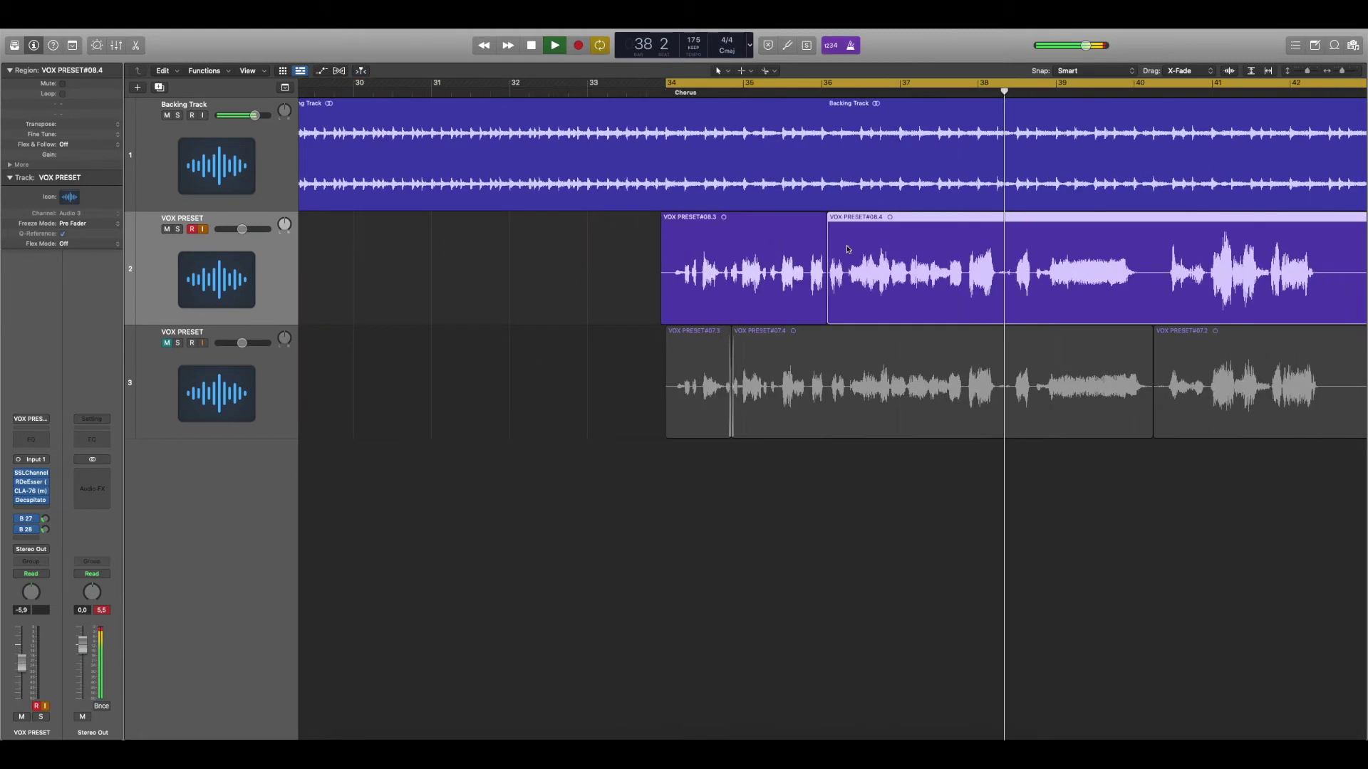
key("super+Left")
key("space")
right_click(911, 286)
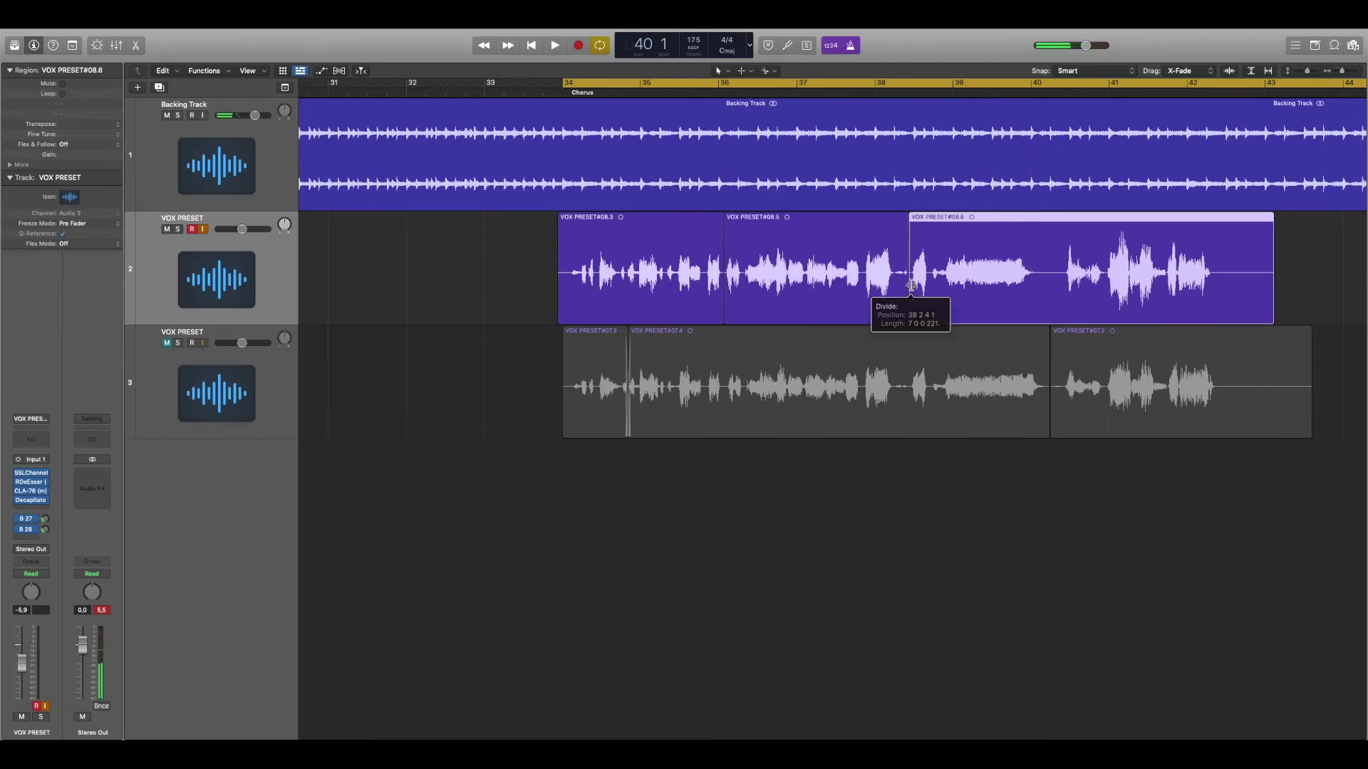
Step: Delete the second take's opening part before bar 36 and trim its last region to start at 40 2 1 1
left_click(688, 298)
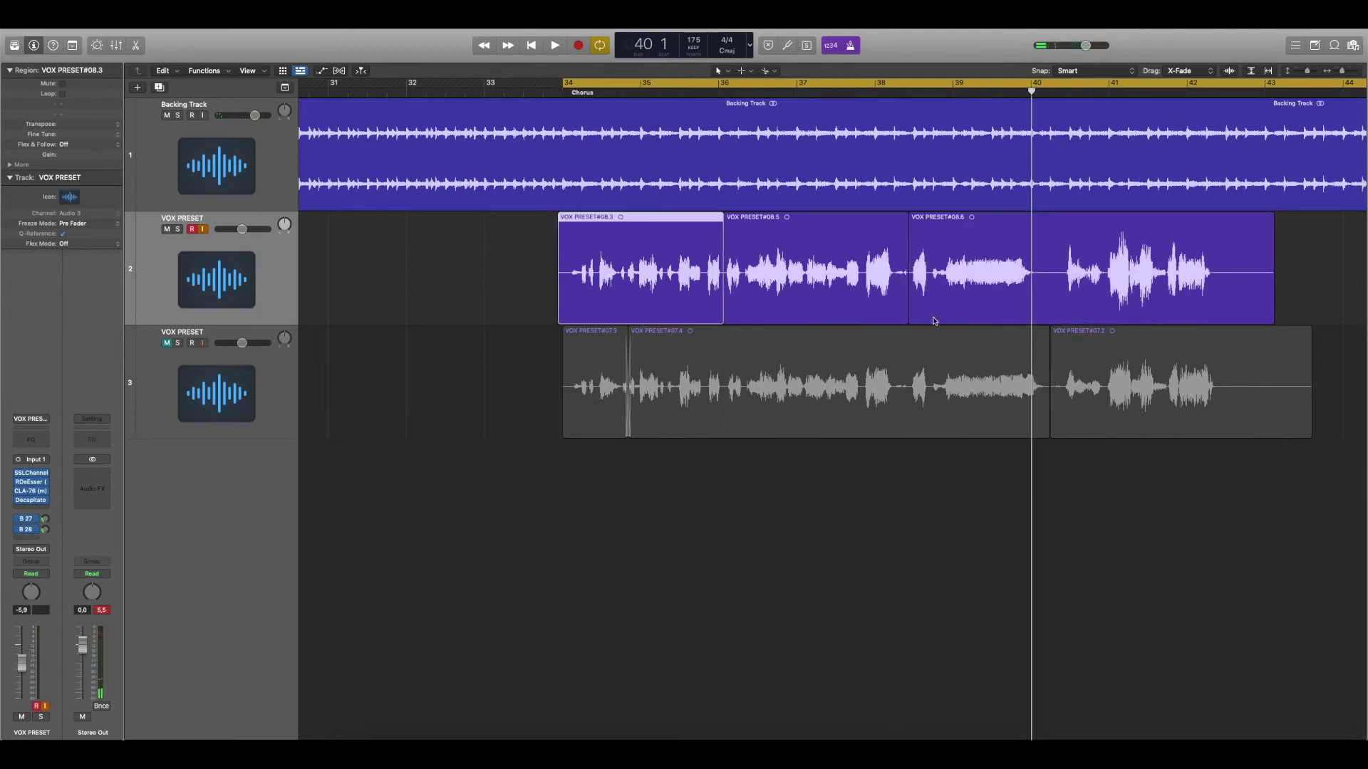
key("Delete")
left_click_drag(909, 319, 1050, 317)
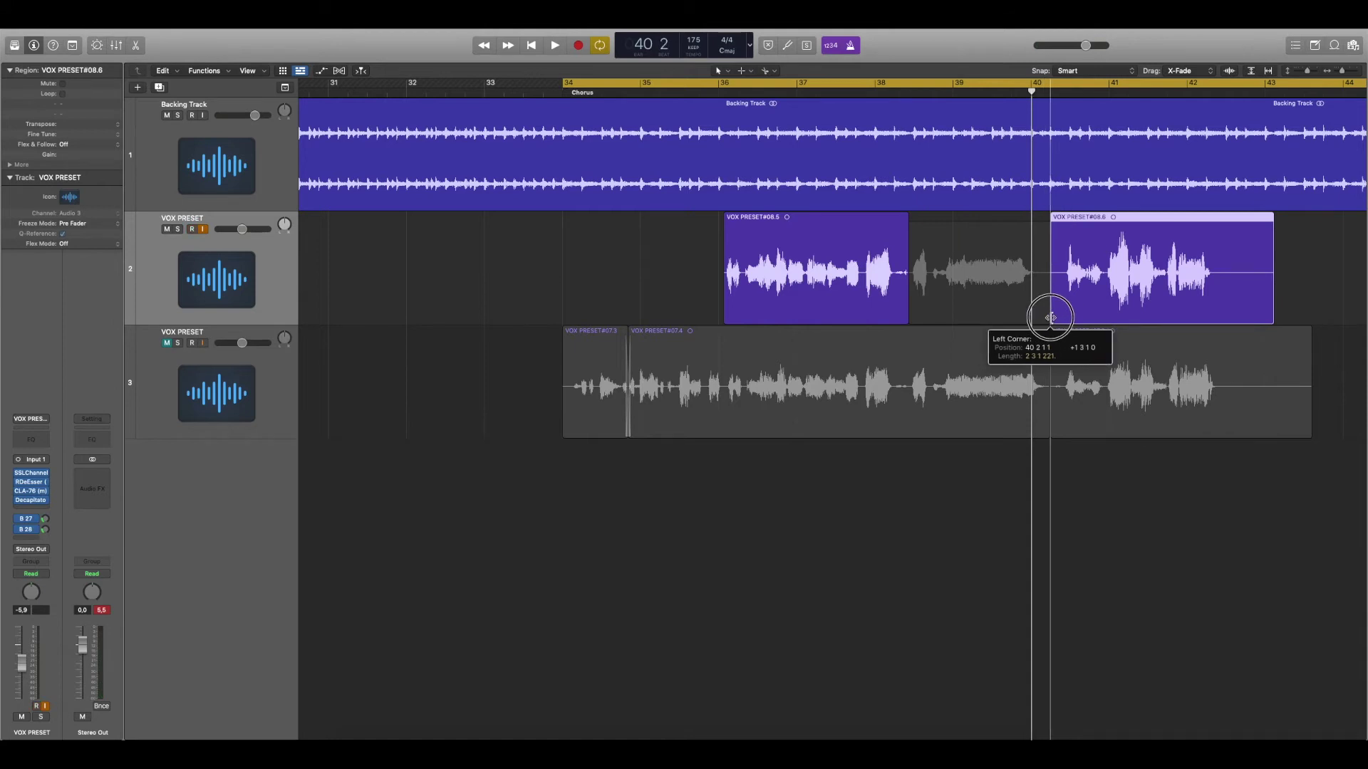
Step: Split the muted first take at the matching points and move its parts up to fill the two gaps in the vocal
right_click(909, 331)
left_click_drag(962, 350, 958, 292)
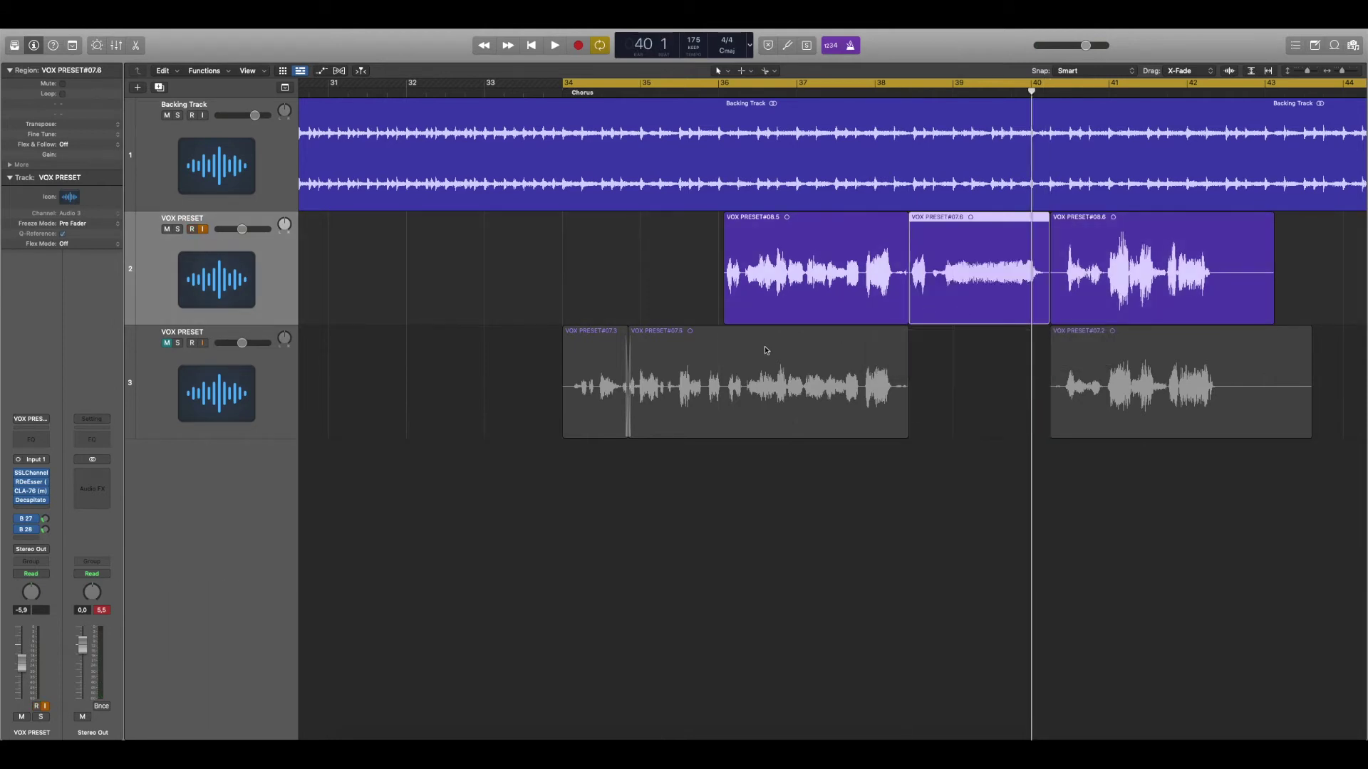
right_click(720, 334)
left_click_drag(610, 378, 611, 285)
Step: Audition the newly combined vocal from the chorus start through its ending at bar 42
key("shift+Return")
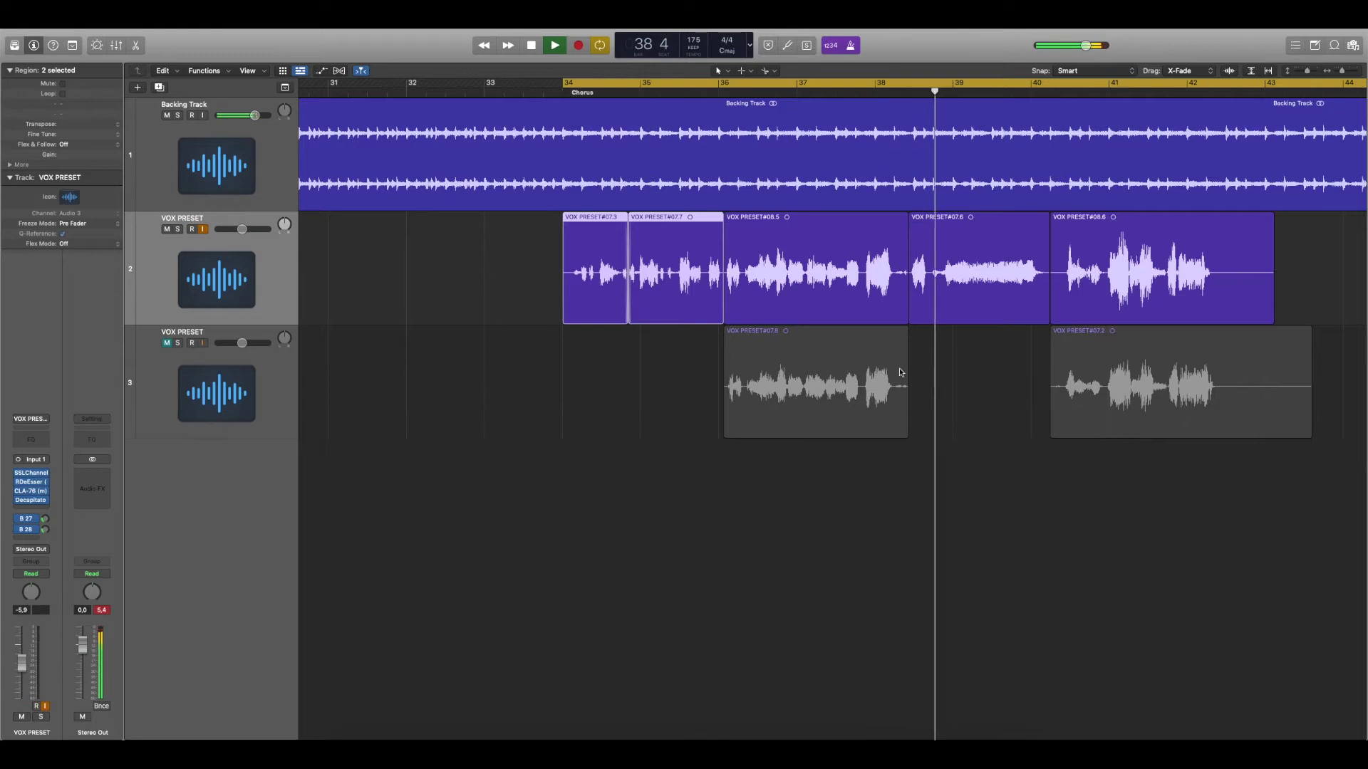
scroll(945, 381, "right", 2)
scroll(933, 382, "right", 3)
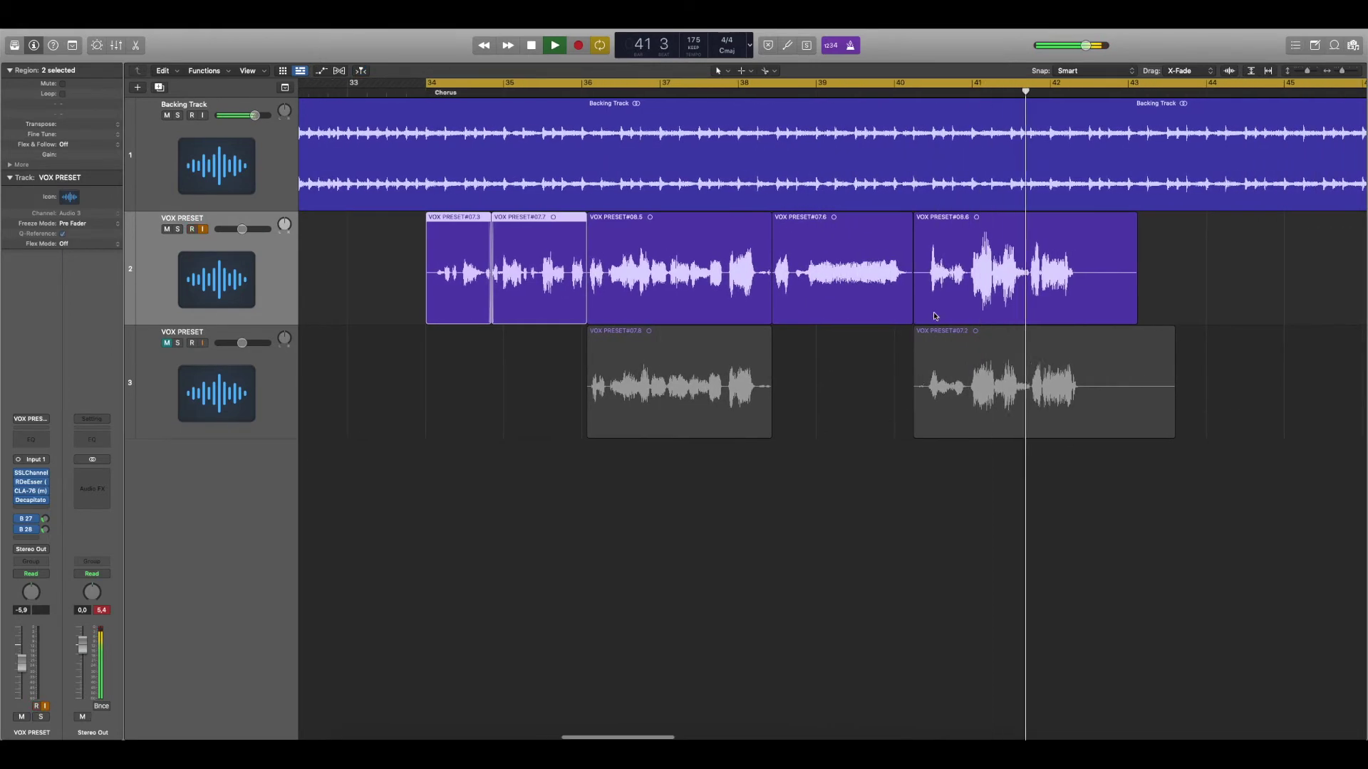
key("super+Right")
key("super+Right")
key("space")
Step: Select the last vocal region, turn off cycle mode, and play its phrase from 40 3
left_click(912, 283)
key("super+Right")
key("super+Right")
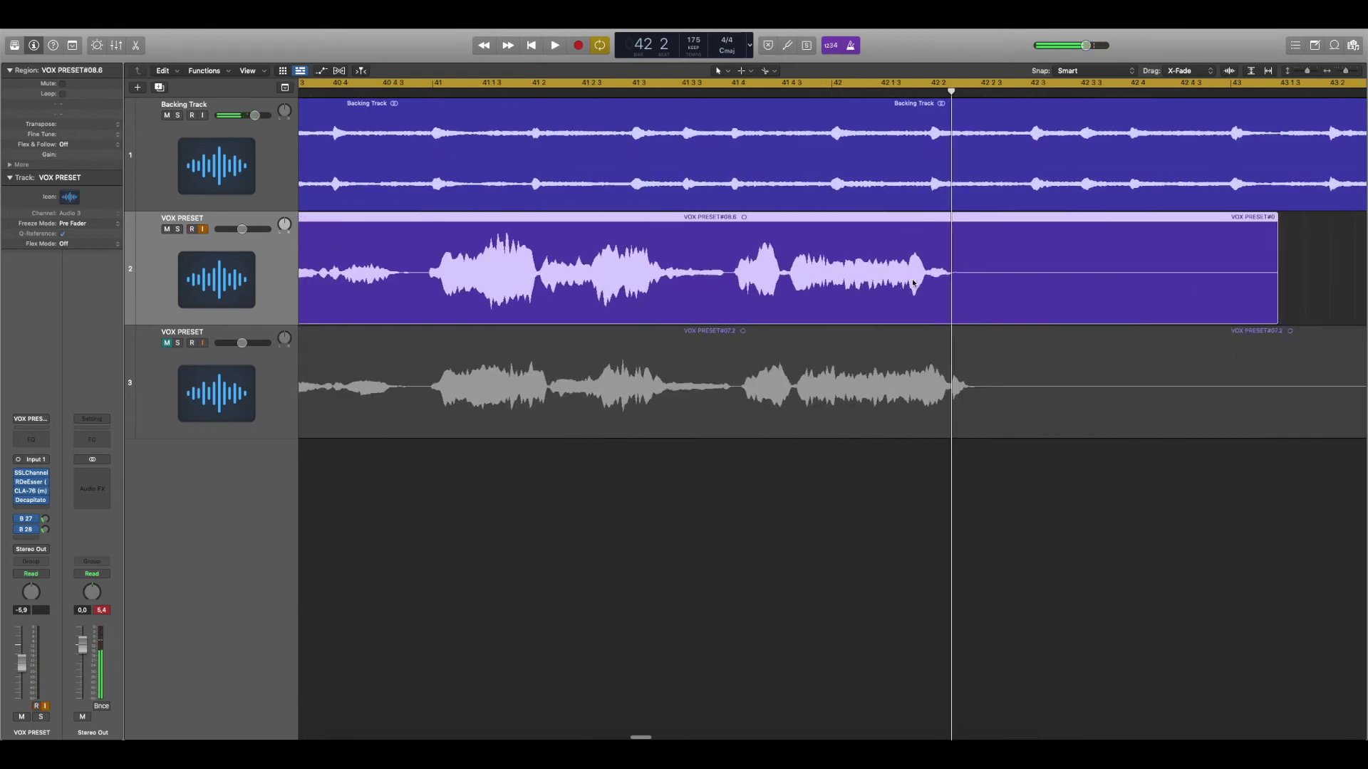
key("c")
key("space")
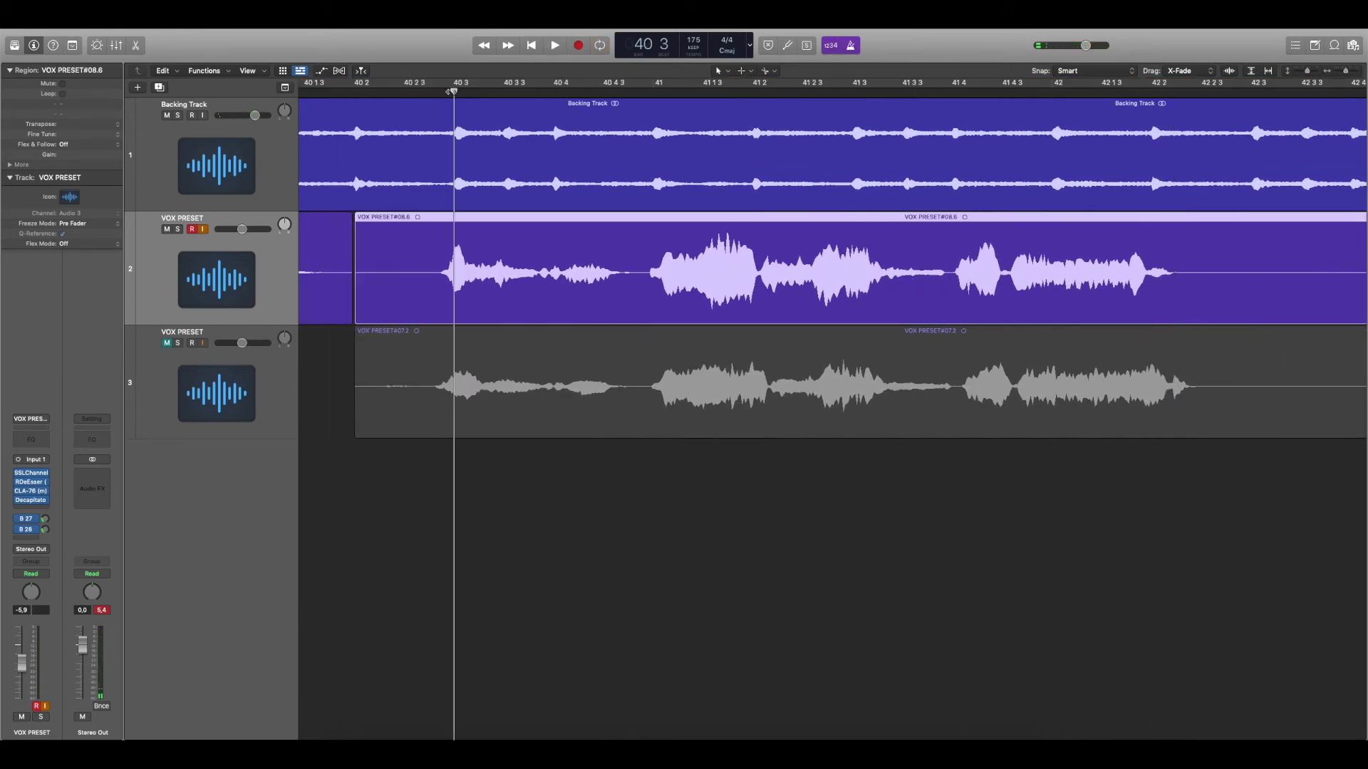
key("space")
Step: Split the last vocal region just before bar 41 and shift the part after the split slightly earlier
left_click(643, 285)
left_click(818, 278)
left_click_drag(818, 278, 816, 279)
Step: Audition the retimed ending from 40 3, and replay the combined vocal from farther back through bar 42
left_click(455, 87)
key("space")
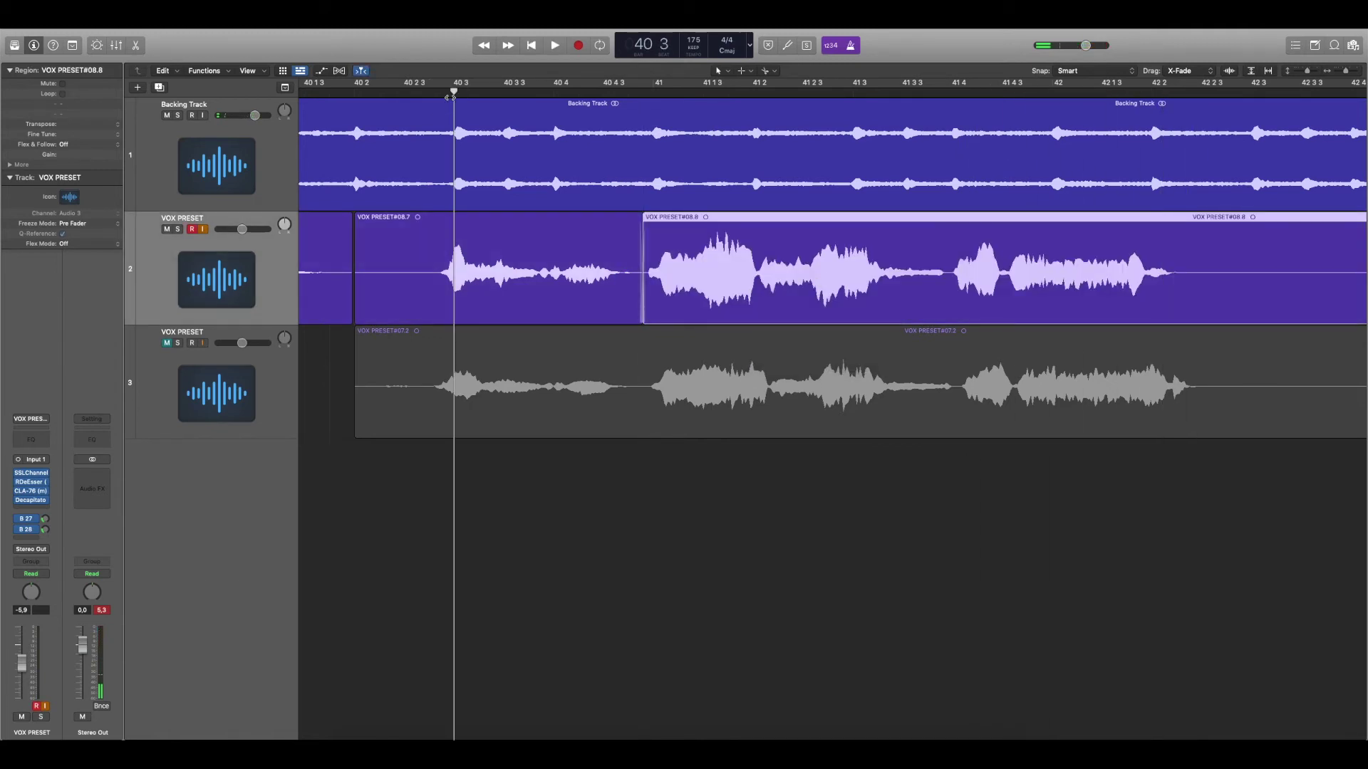
scroll(650, 308, "down", 5)
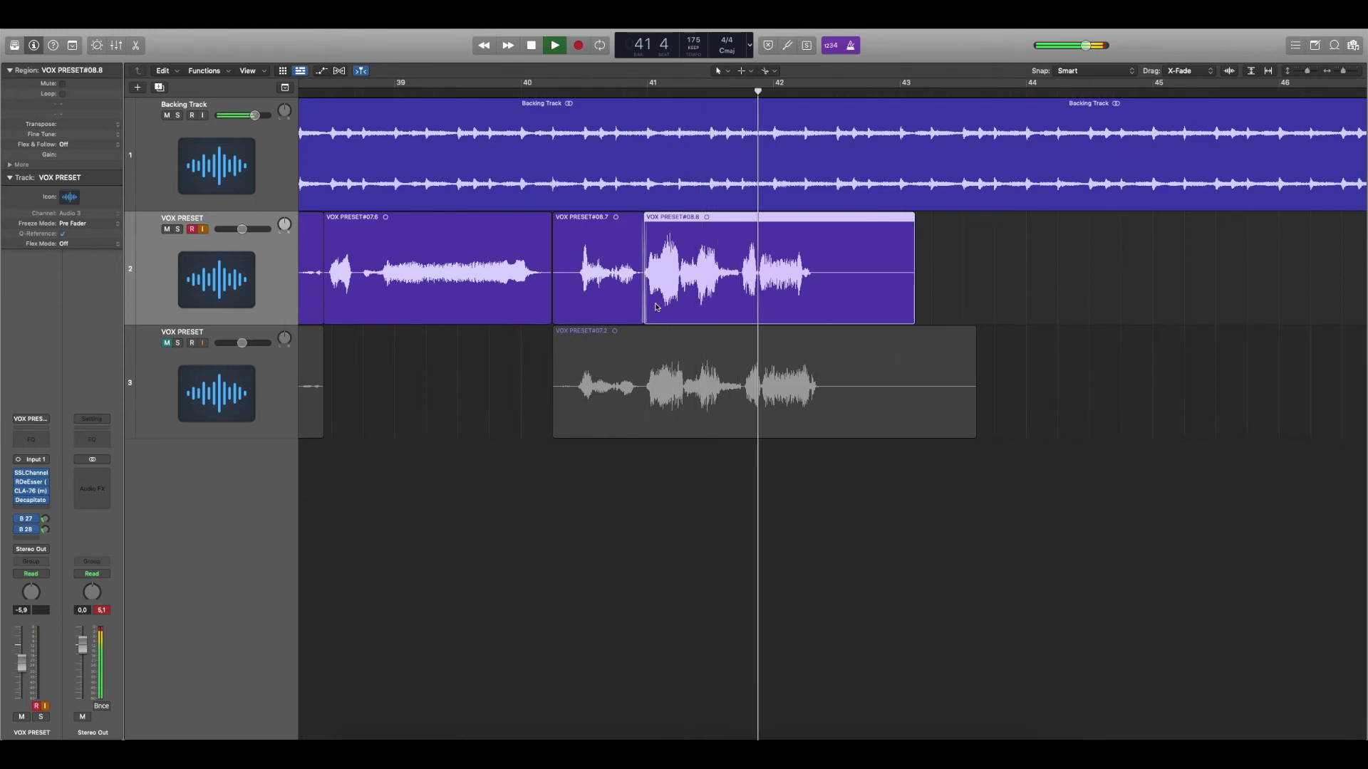
scroll(499, 152, "left", 3)
key("space")
left_click(454, 87)
key("space")
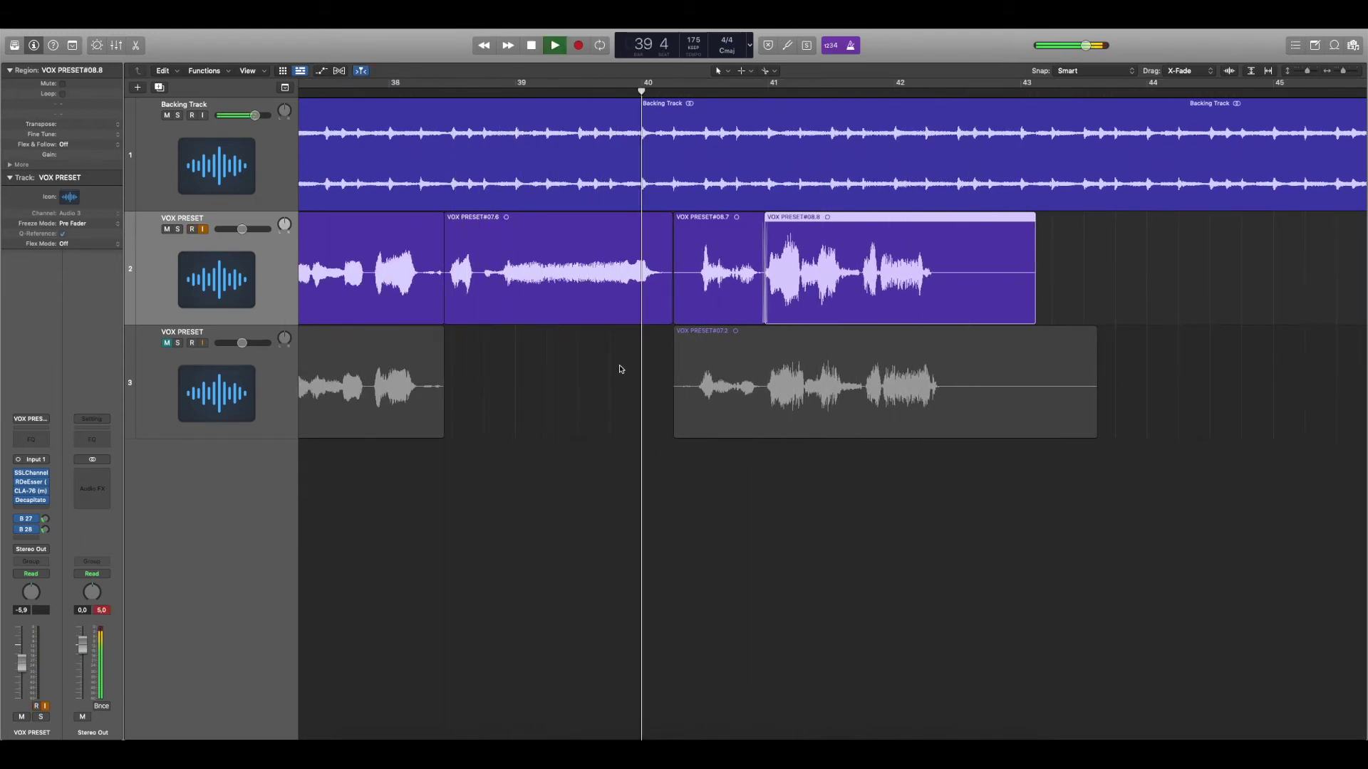
key("super+Left")
key("super+Left")
key("space")
key("super+Left")
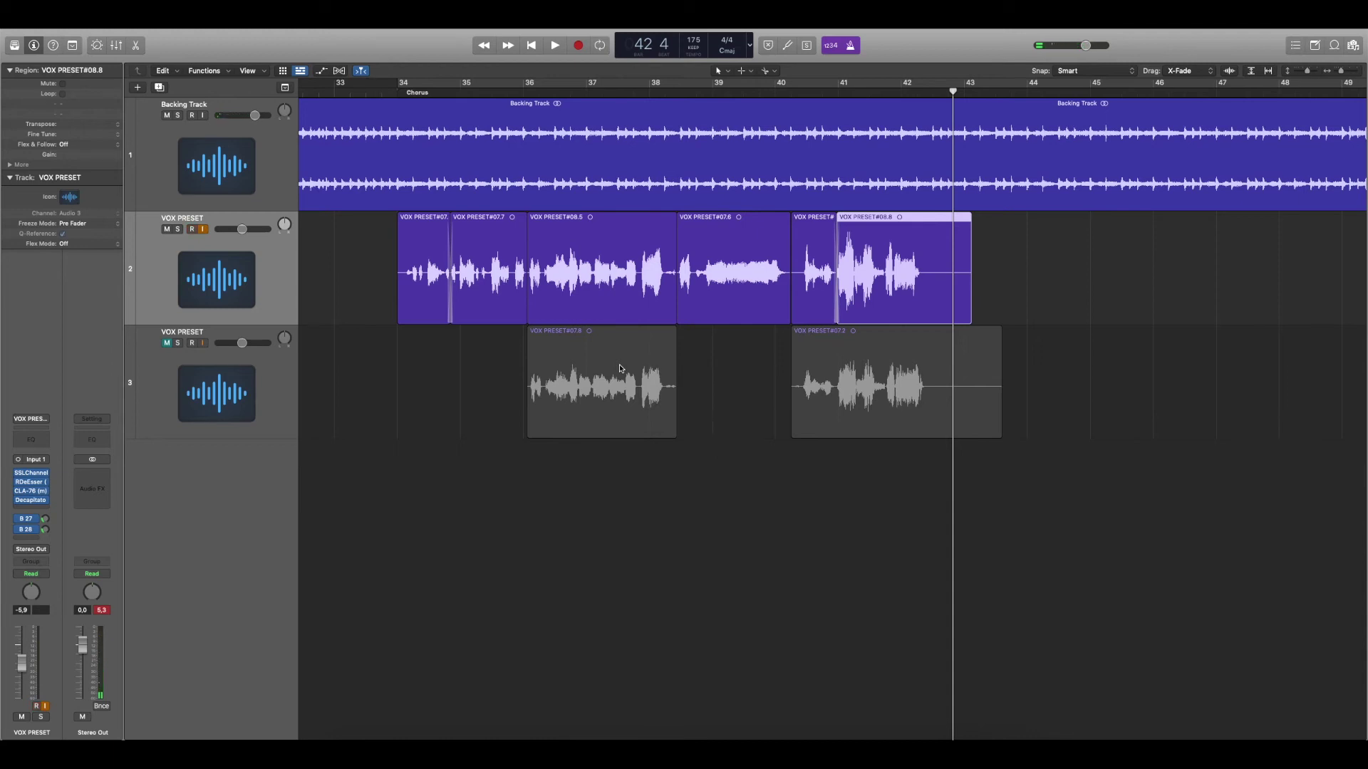
Step: Duplicate the vocal track with its settings twice, naming the new tracks Backing 1 and Backing 2
left_click(680, 384)
key("super+Left")
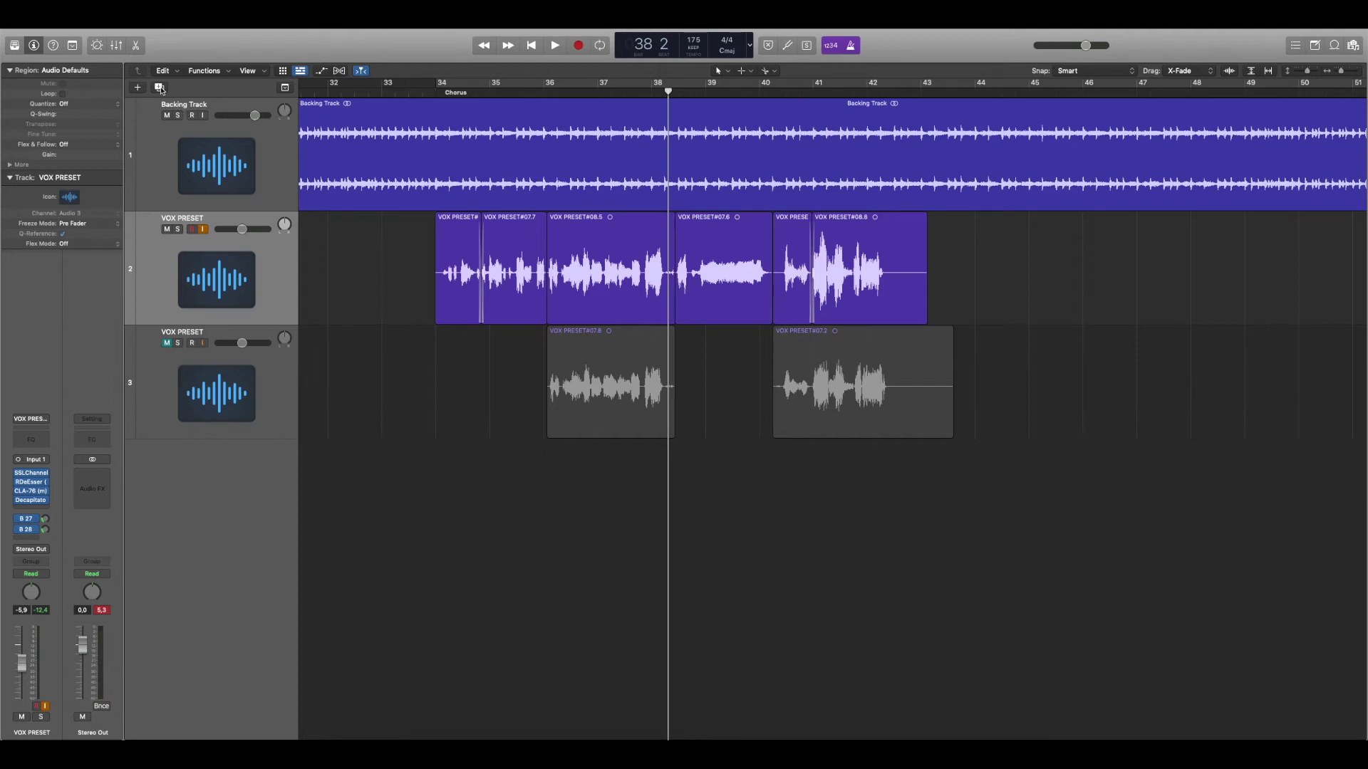
key("super+d")
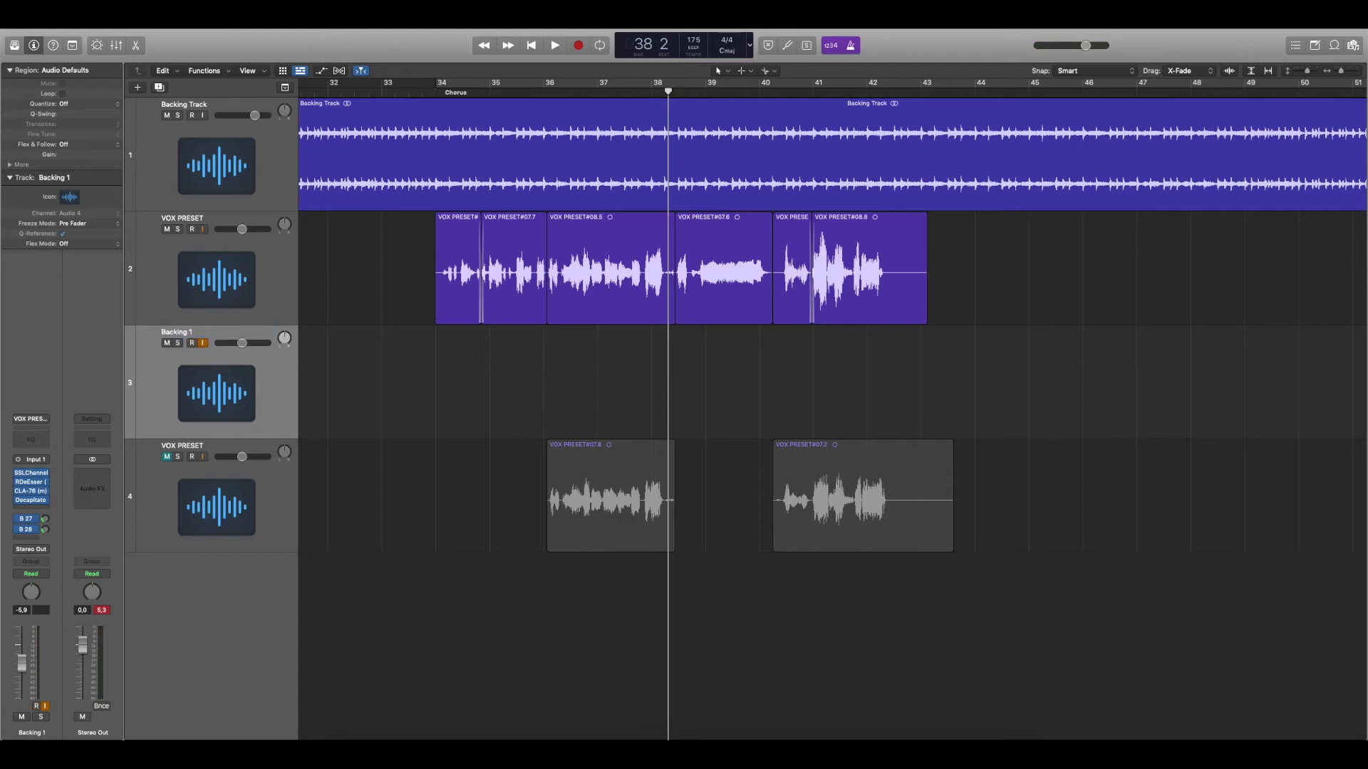
left_click(151, 89)
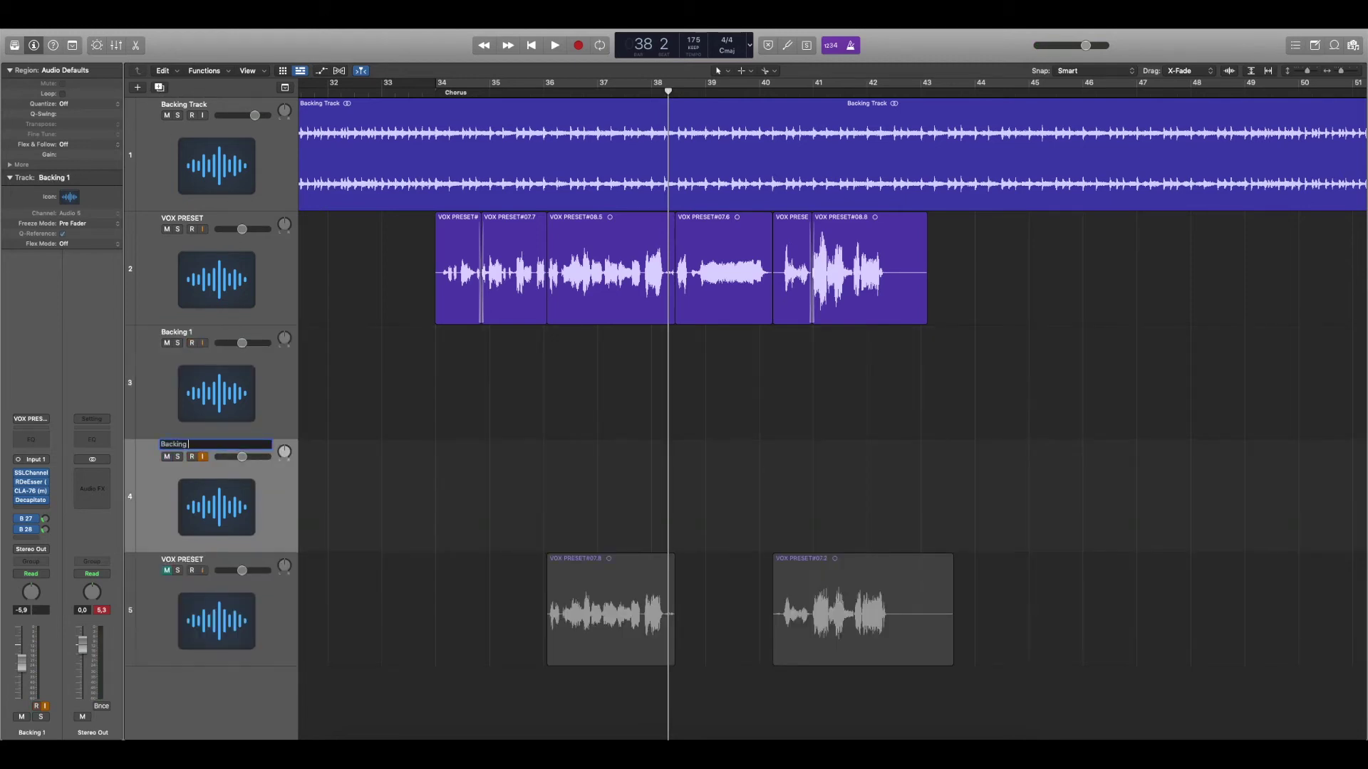
Step: Record a backing vocal on Backing 1 from 38 3, extend its start slightly earlier, and move it down to Backing 2
left_click(210, 379)
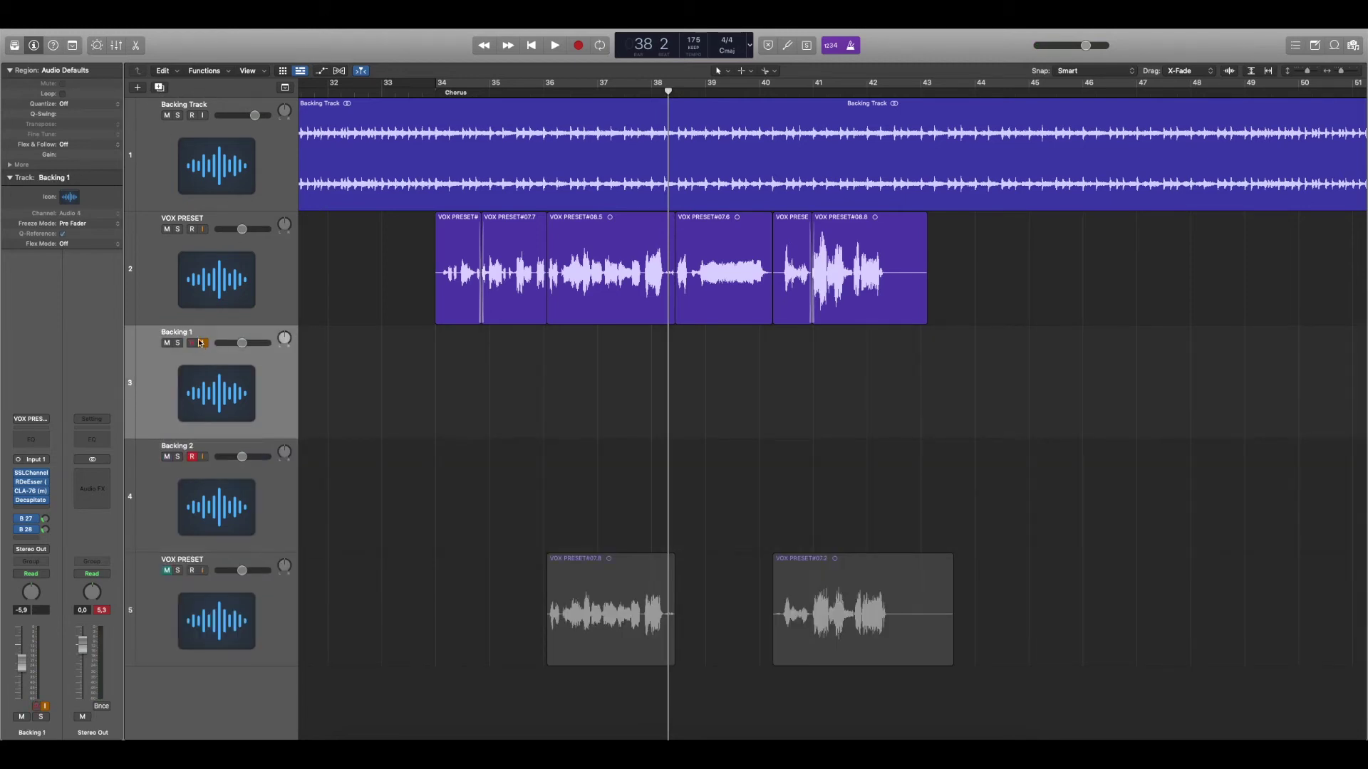
left_click(679, 94)
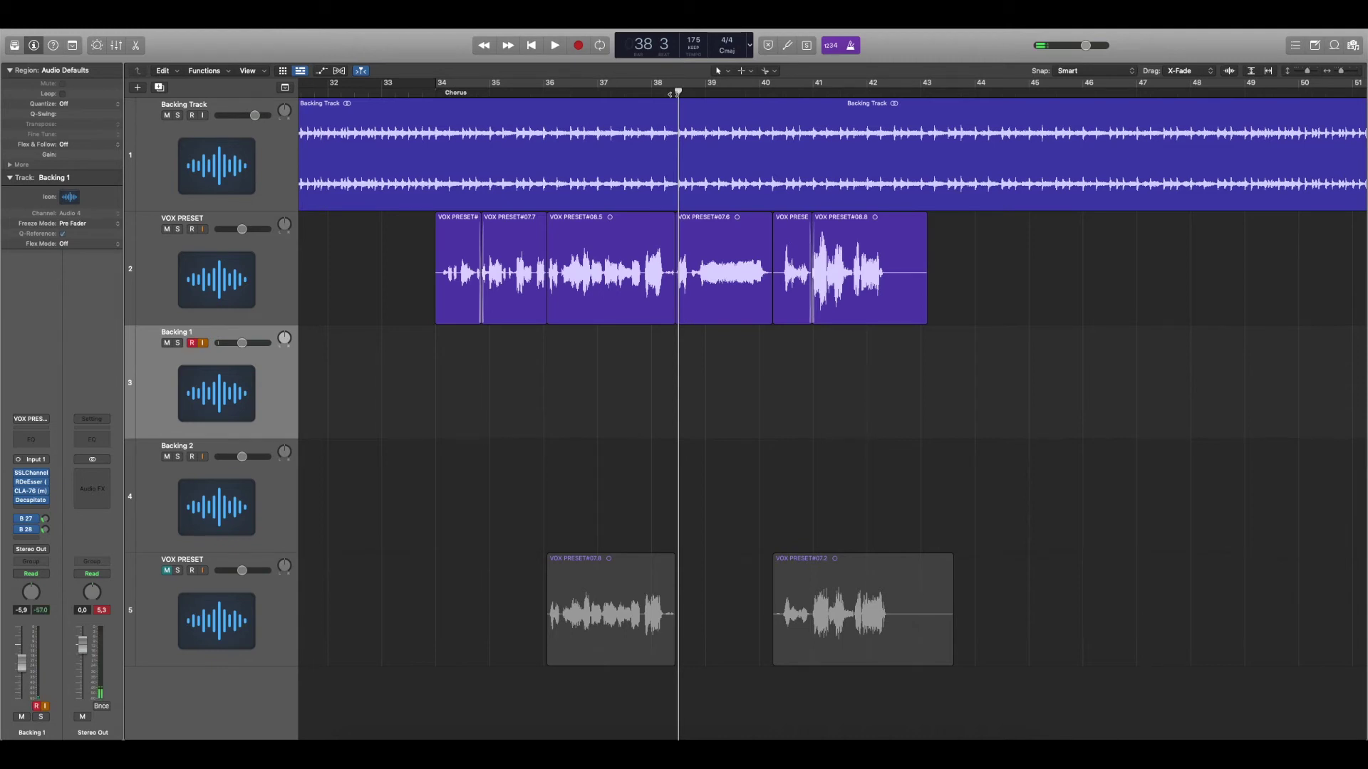
key("space")
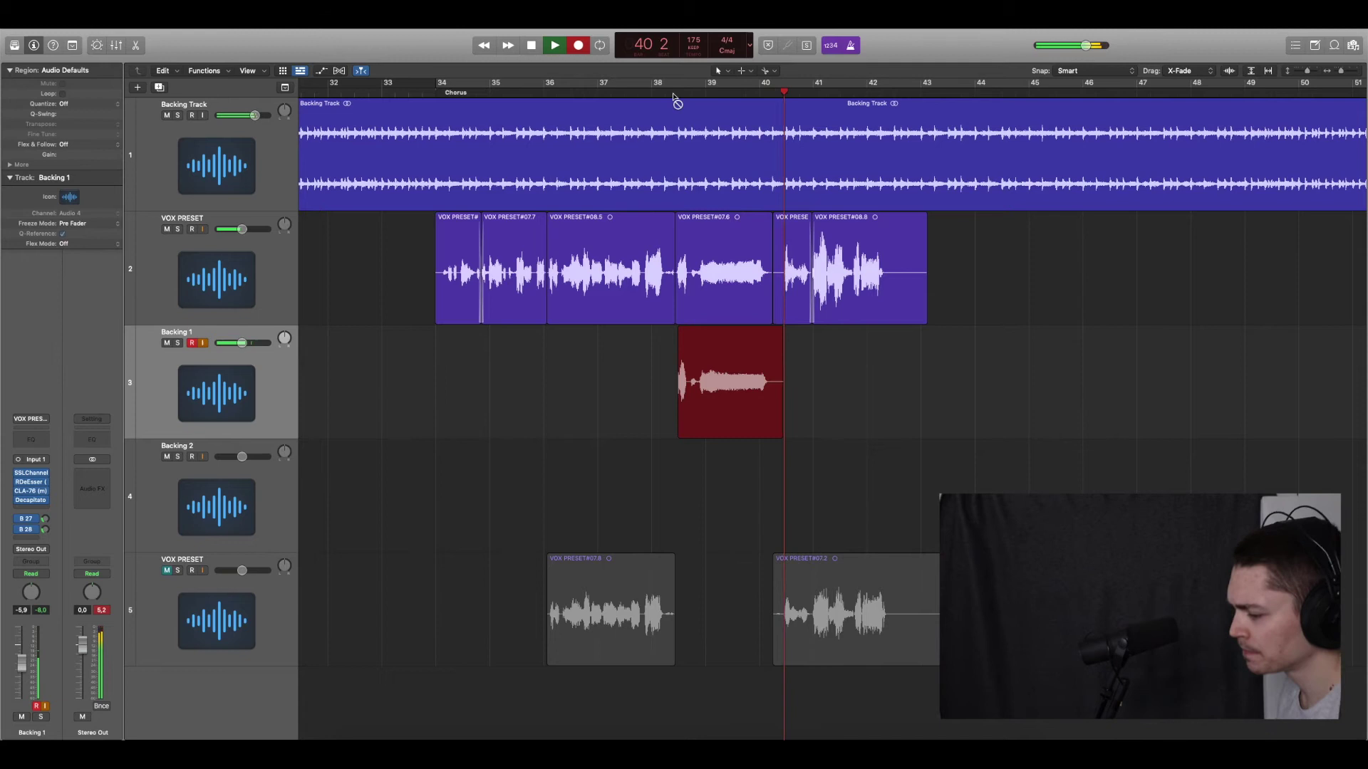
key("space")
key("space")
left_click_drag(678, 431, 702, 545)
Step: Record a second backing take on Backing 1 from 38 3 and extend the region's start slightly earlier
left_click(677, 91)
key("r")
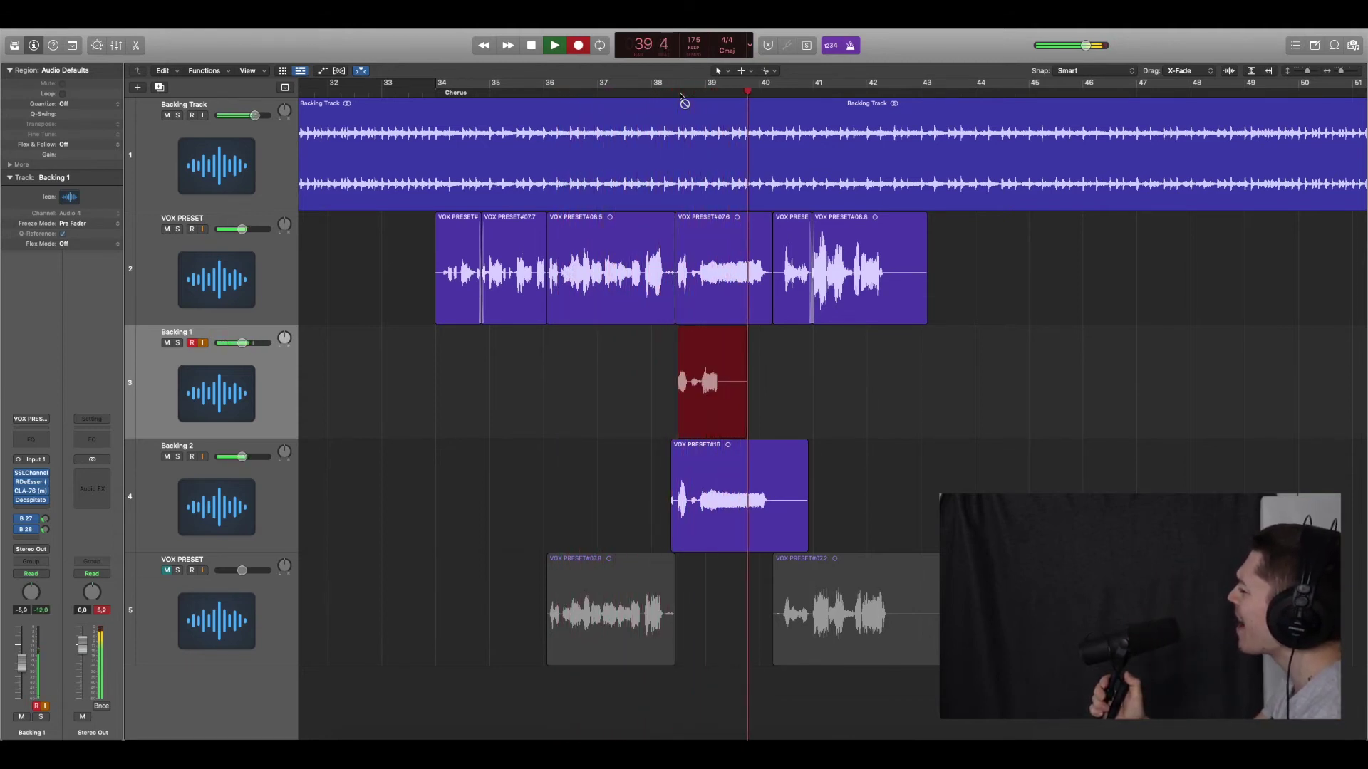
left_click(678, 92)
key("space")
left_click_drag(683, 428, 664, 427)
key("space")
Step: Pan Backing 1 to the left and Backing 2 to the right, and audition both against the main vocal
left_click_drag(285, 346, 292, 454)
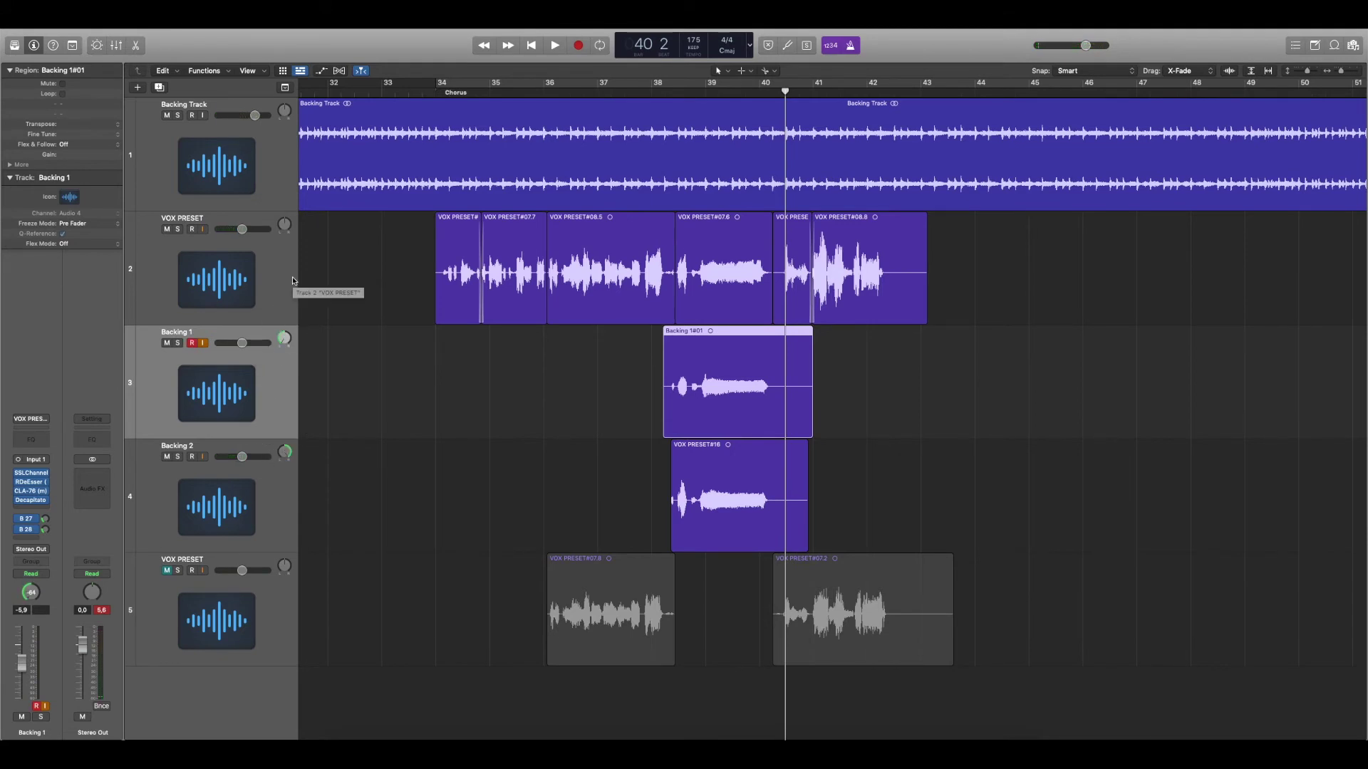
key("space")
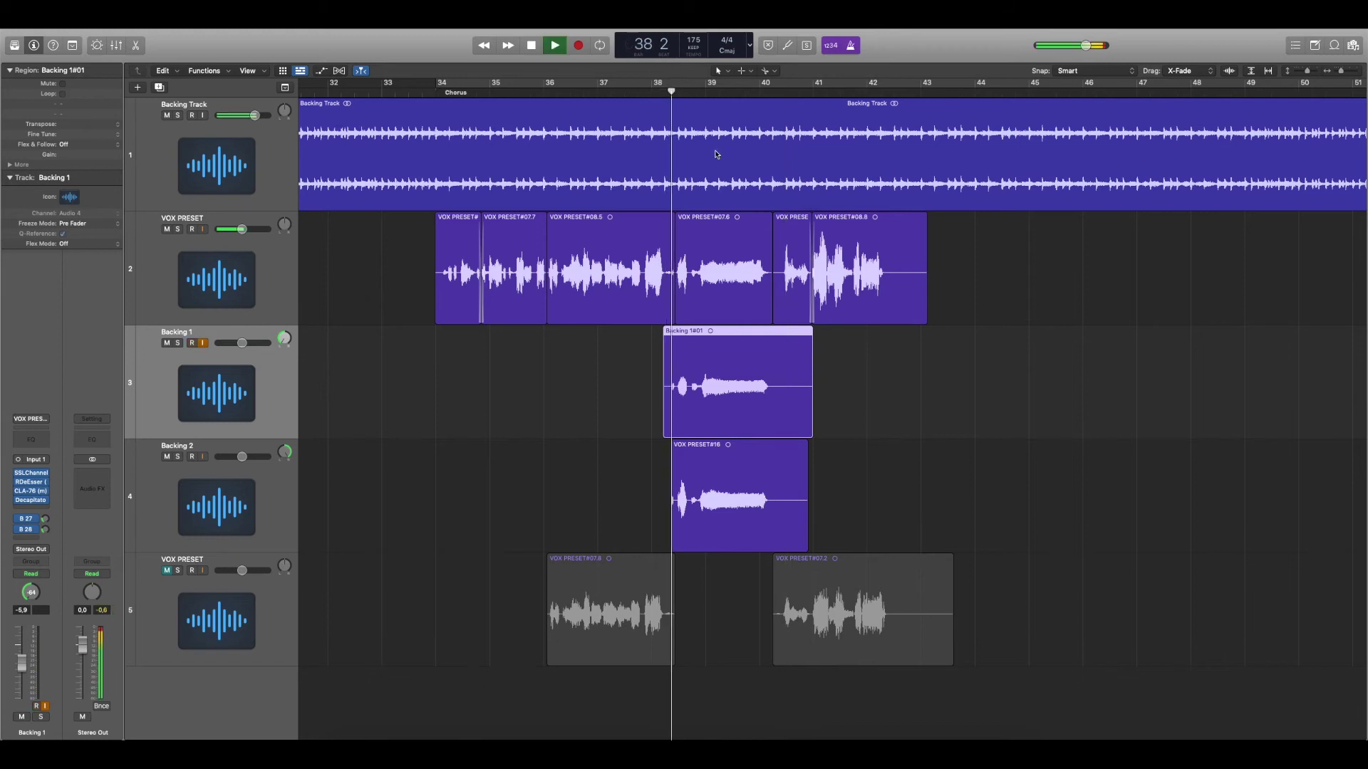
key("super+Right")
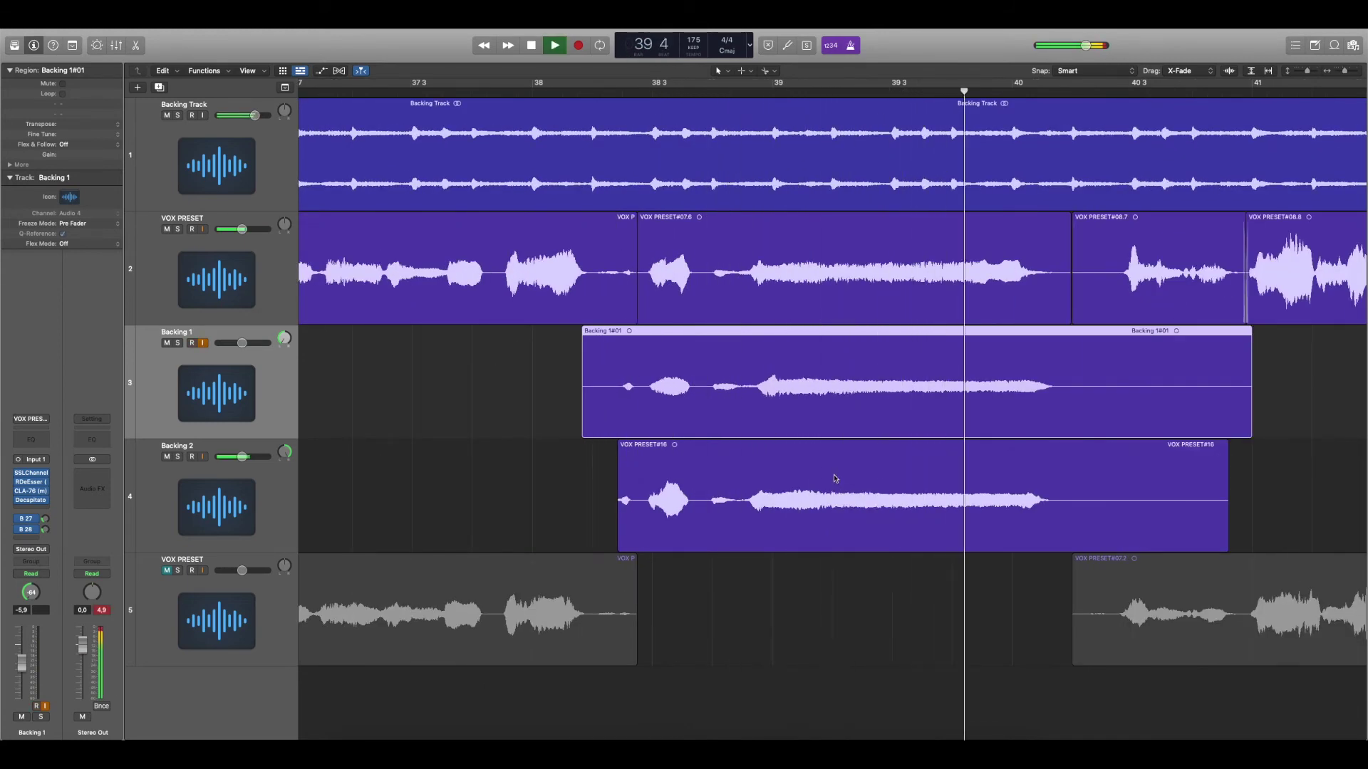
key("space")
left_click(718, 95)
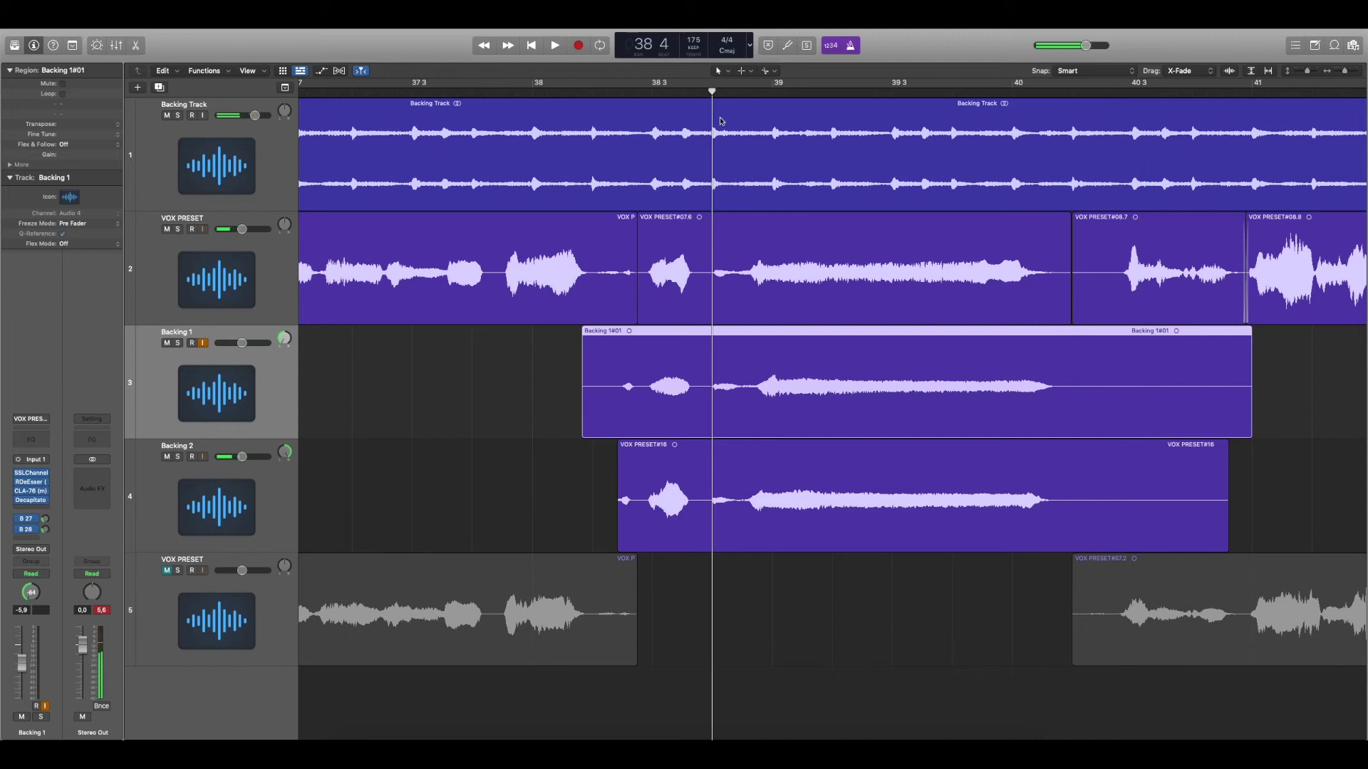
Step: Split the Backing 2 region before and after the word at 38 3, and split the Backing 1 region after the same word
key("super+Right")
left_click(650, 94)
left_click_drag(665, 518, 661, 514)
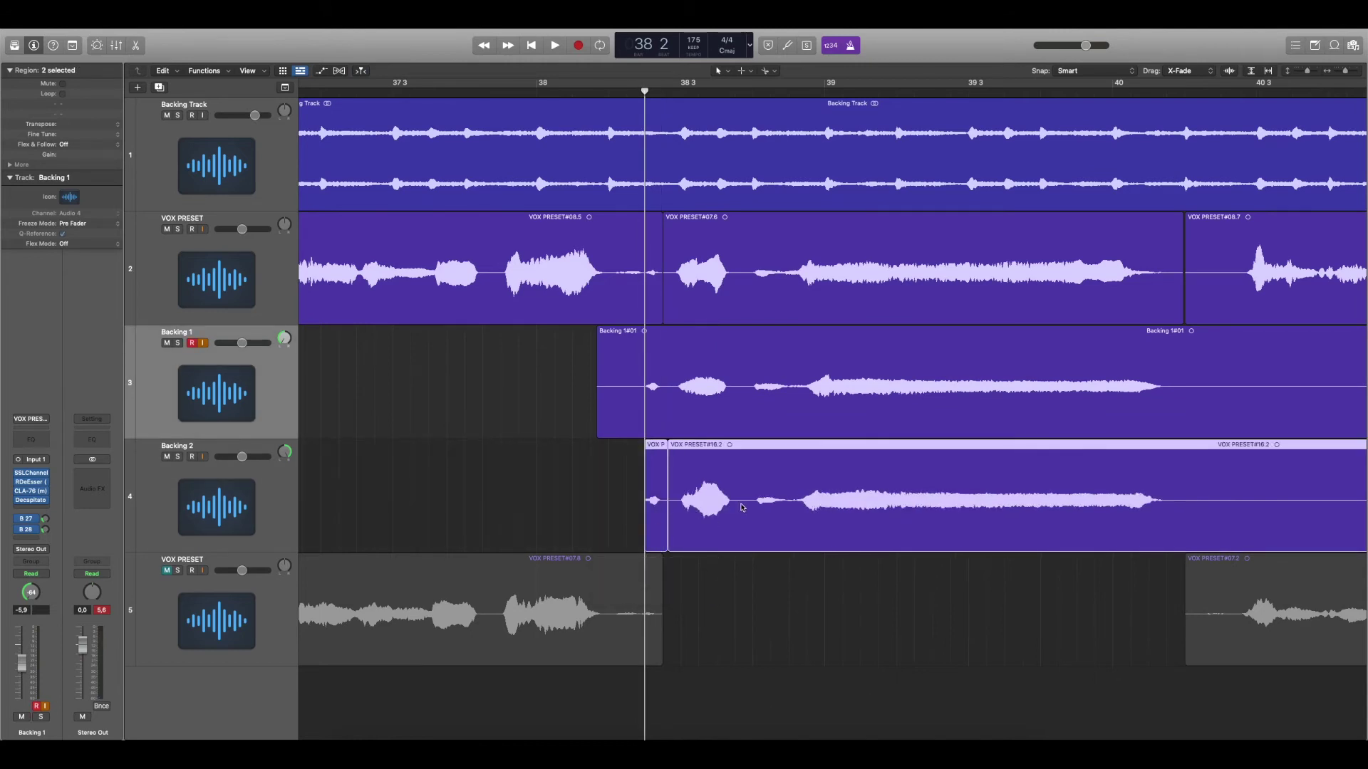
left_click(740, 501)
left_click(739, 389)
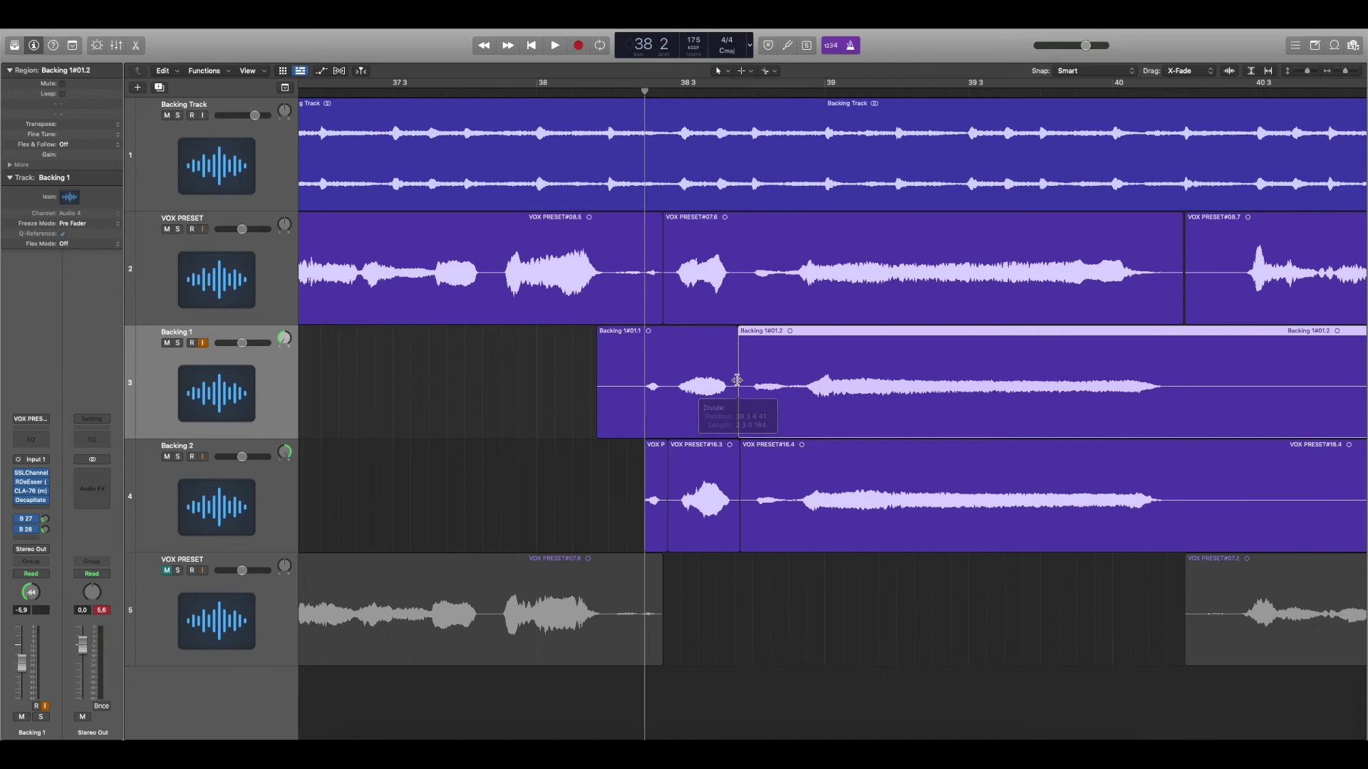
left_click(682, 93)
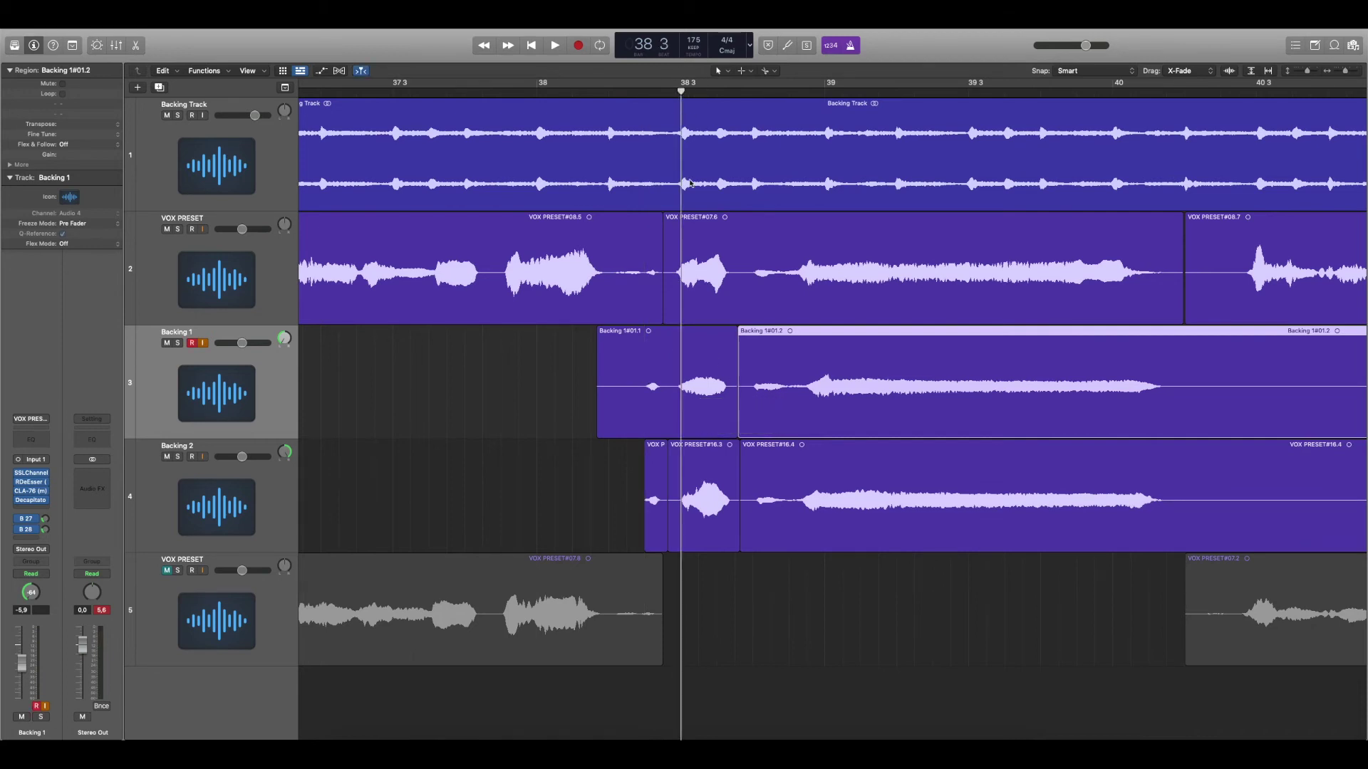
Step: Move the split Backing 2 word at 38 3 and the phrase after it slightly earlier to match the lead vocal
left_click(714, 504)
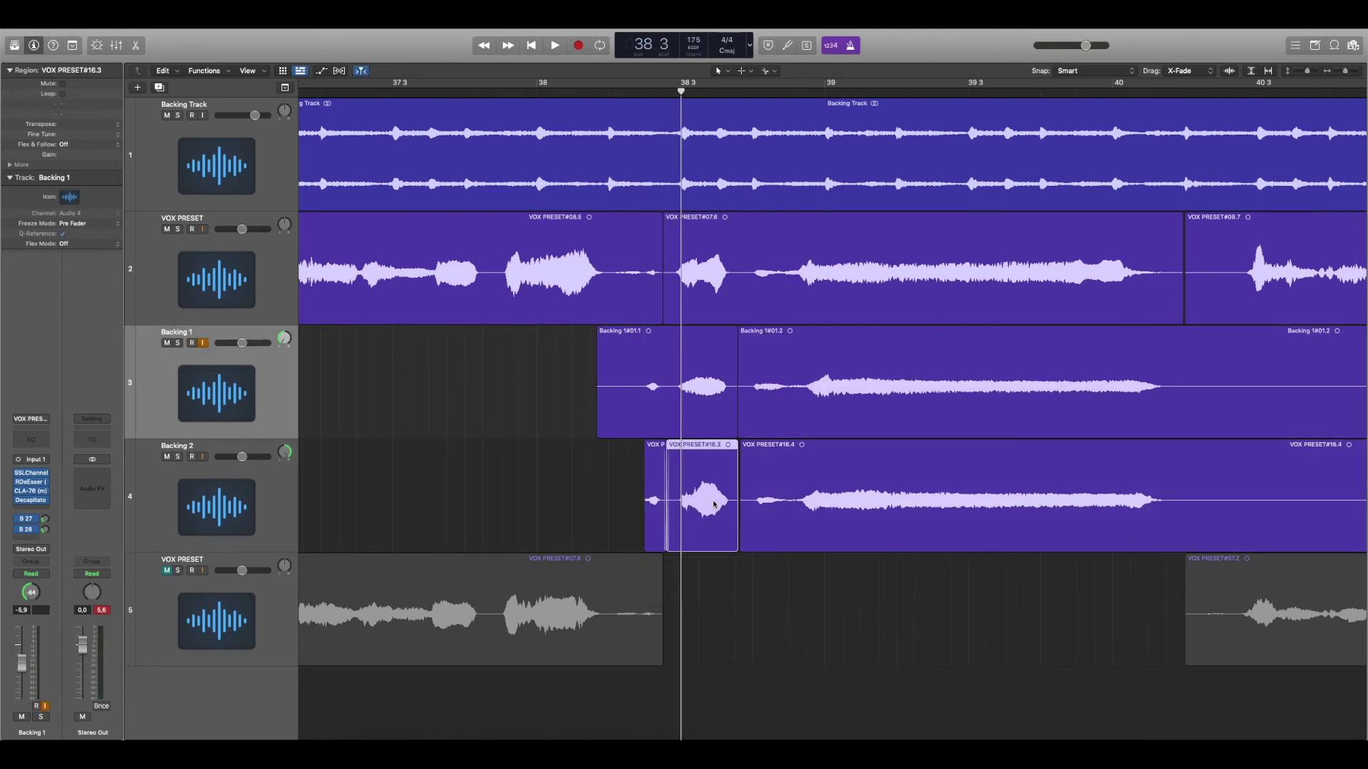
left_click(753, 93)
left_click(830, 513)
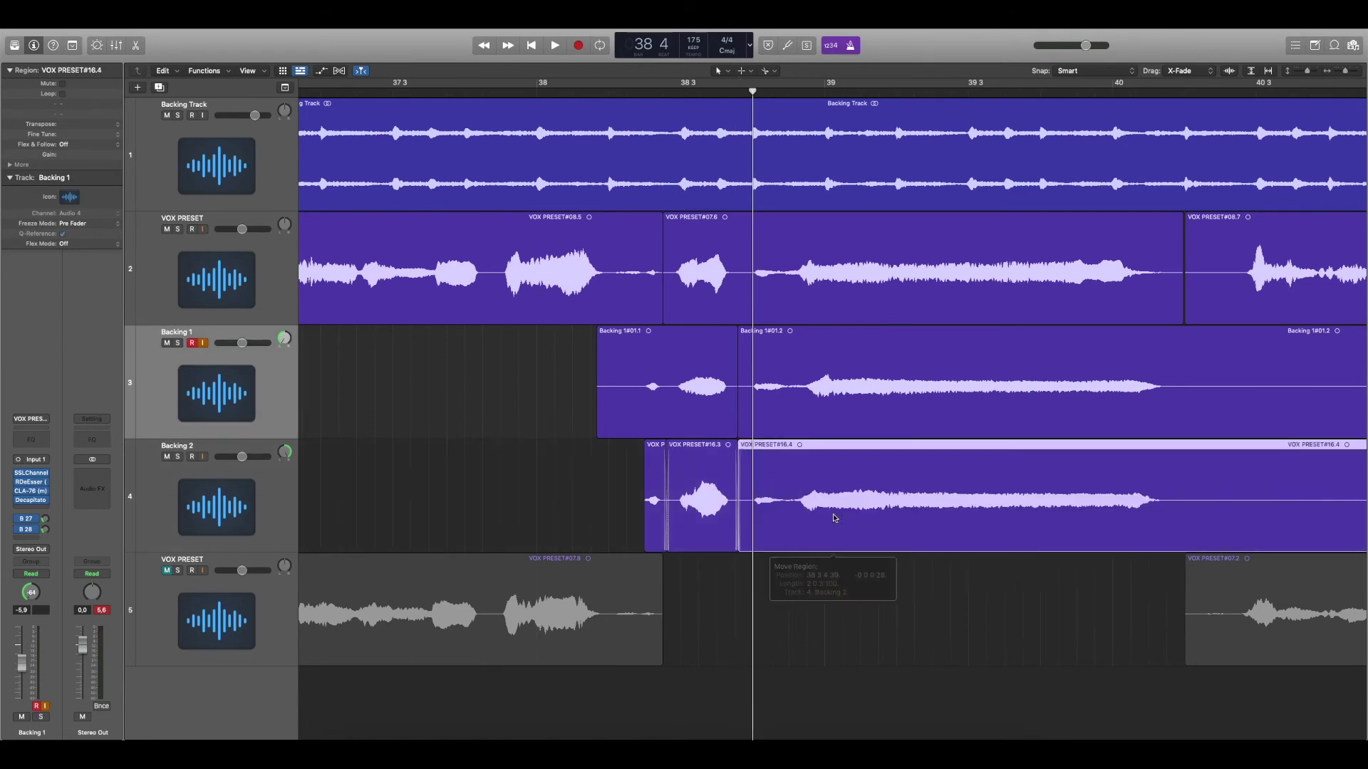
Step: Split the Backing 1 region just before the long held note at 38 4 and move the note slightly earlier
scroll(724, 385, "right", 2)
left_click(720, 93)
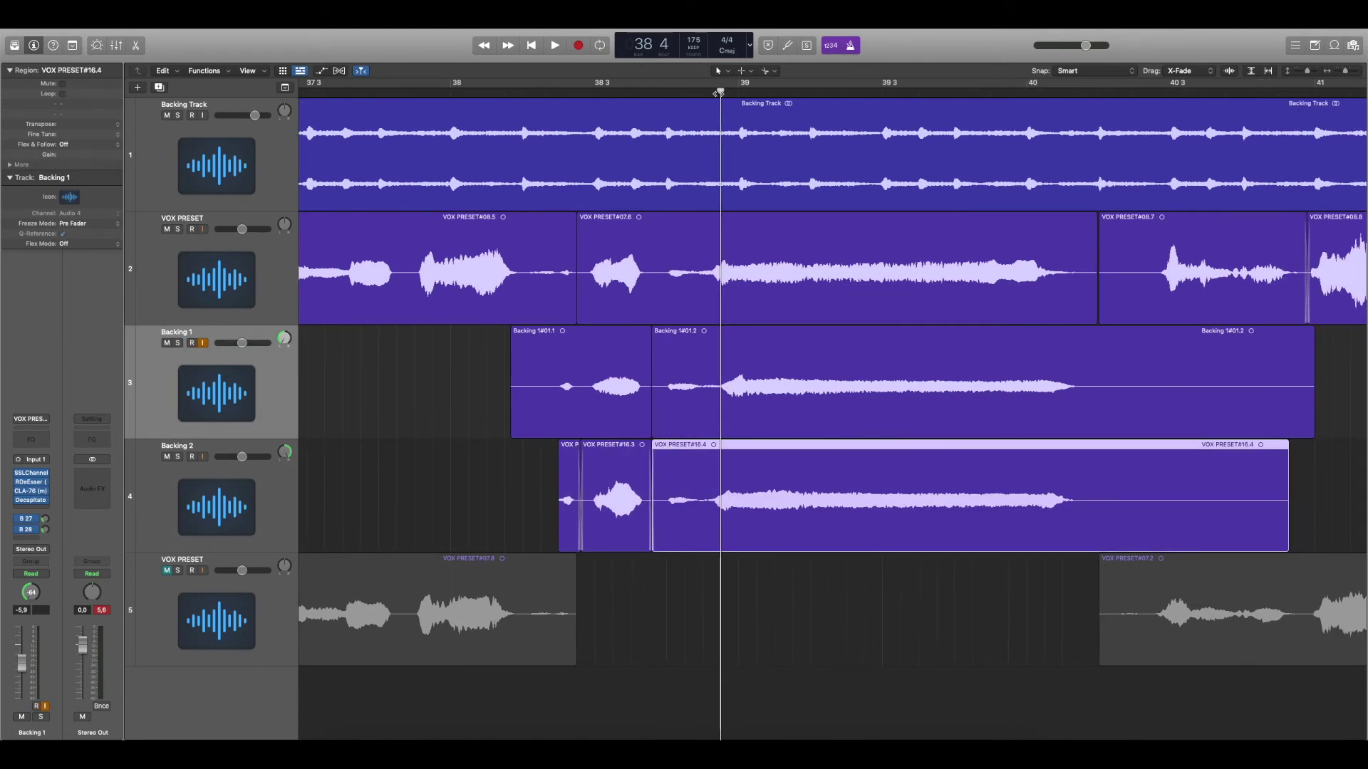
left_click(742, 392)
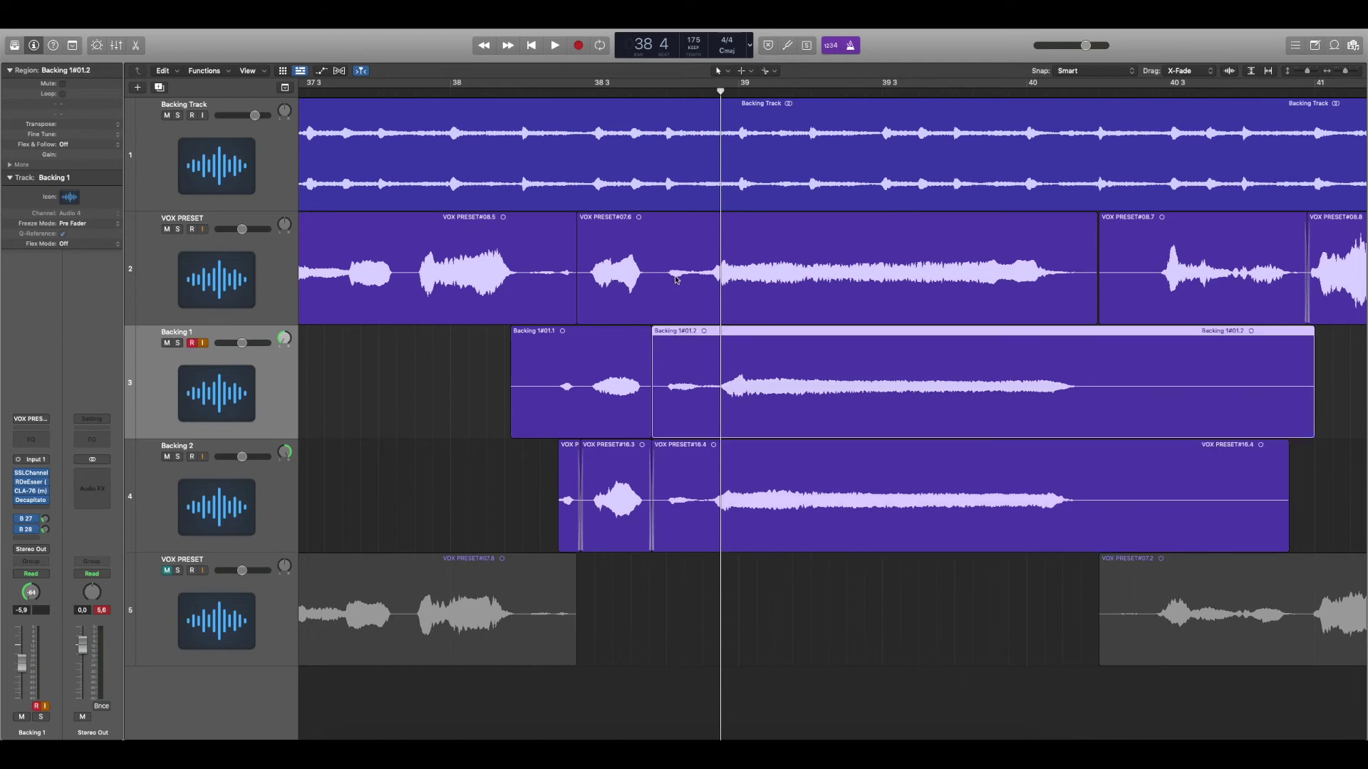
left_click(671, 93)
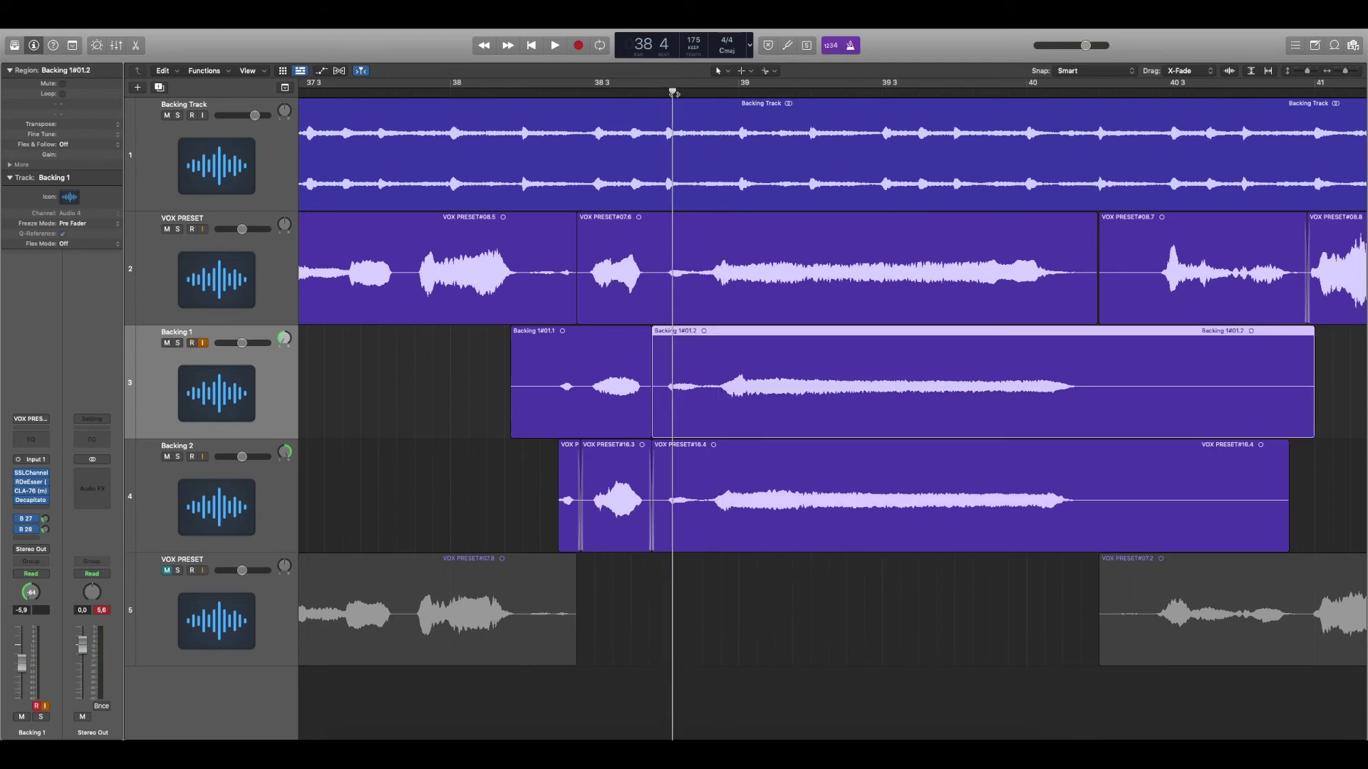
left_click(735, 93)
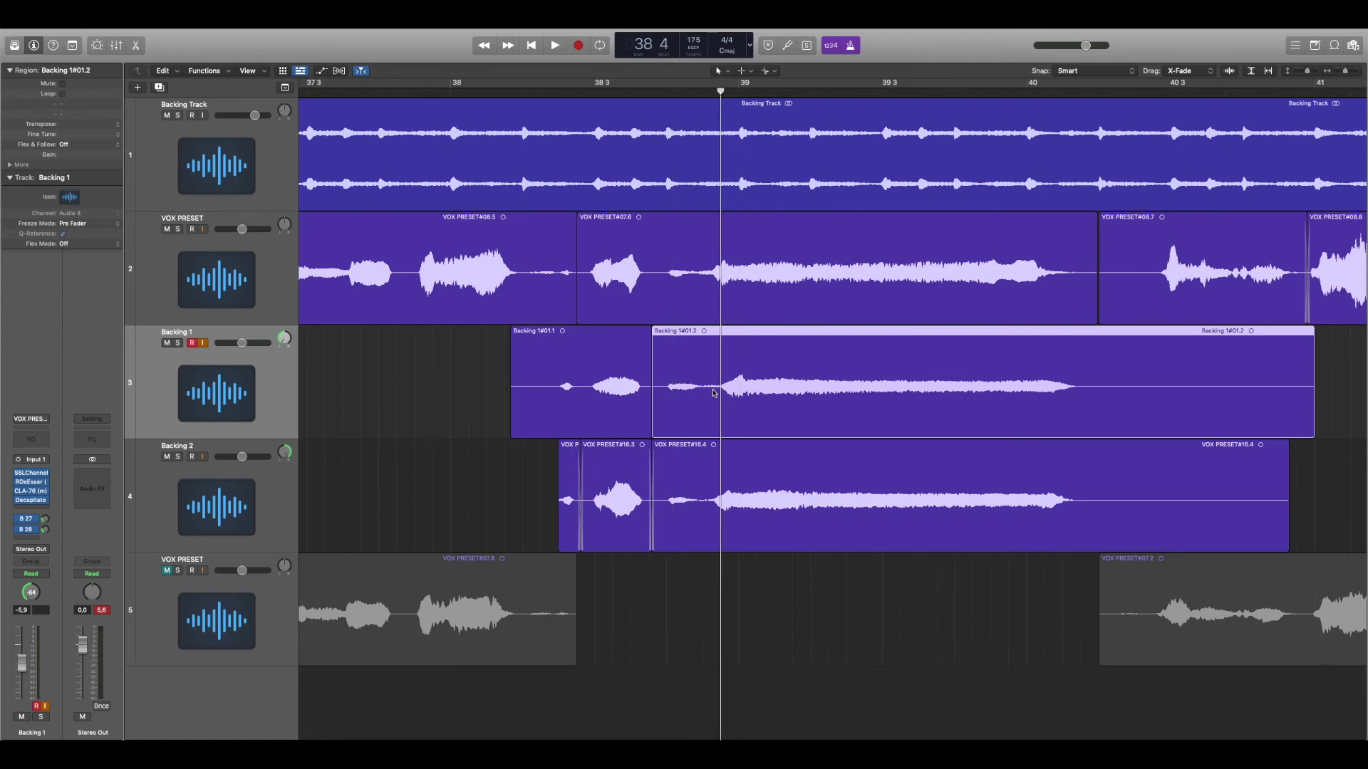
key("super+t")
left_click_drag(876, 394, 864, 397)
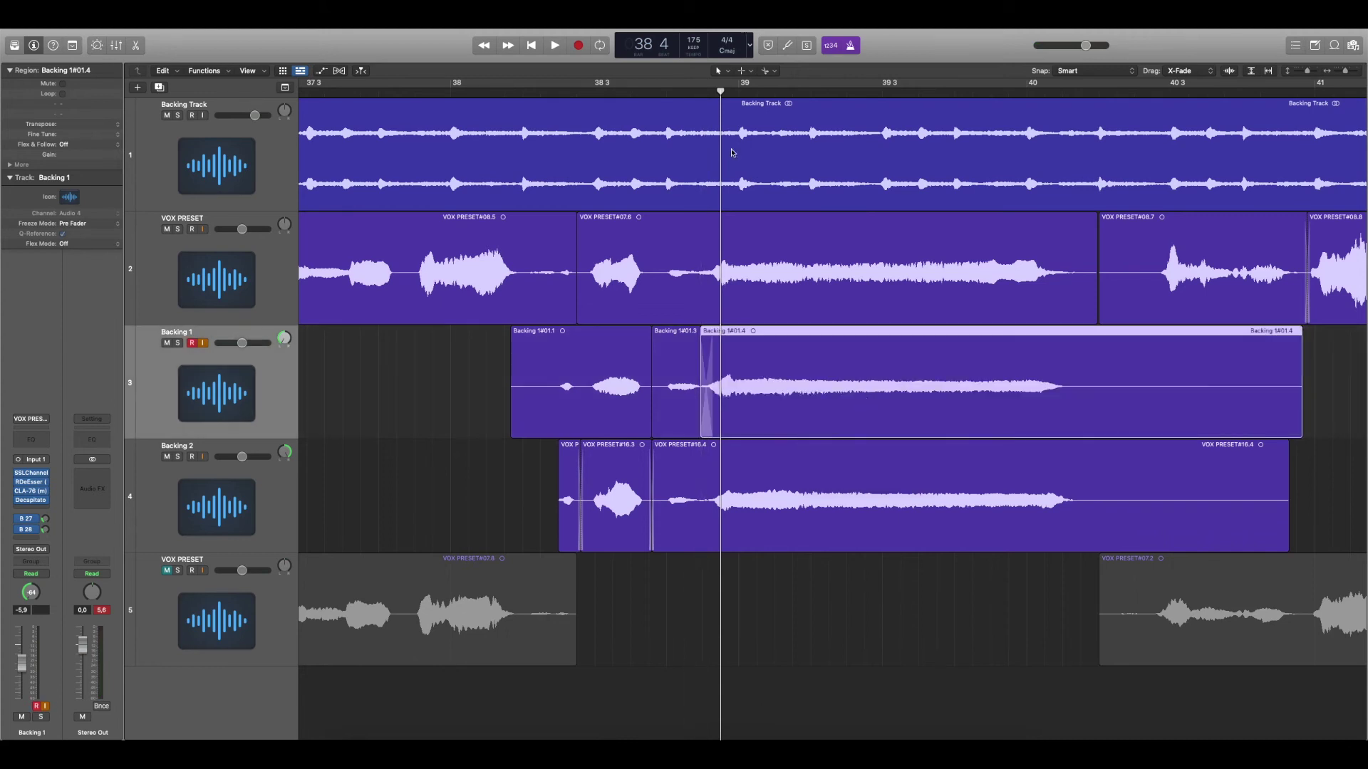
Step: Audition the aligned phrase in the full mix, listen to Backing 1 soloed, and clear the solo
double_click(674, 91)
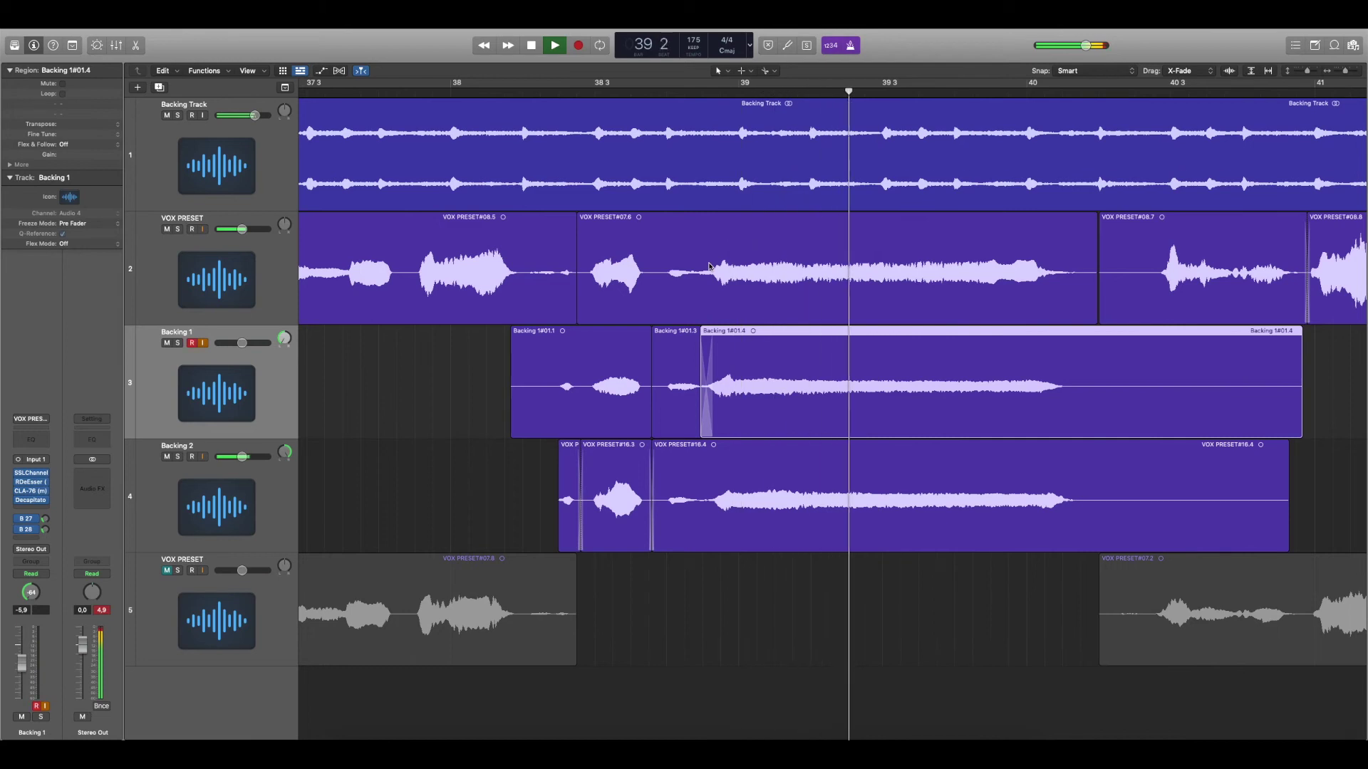
key("space")
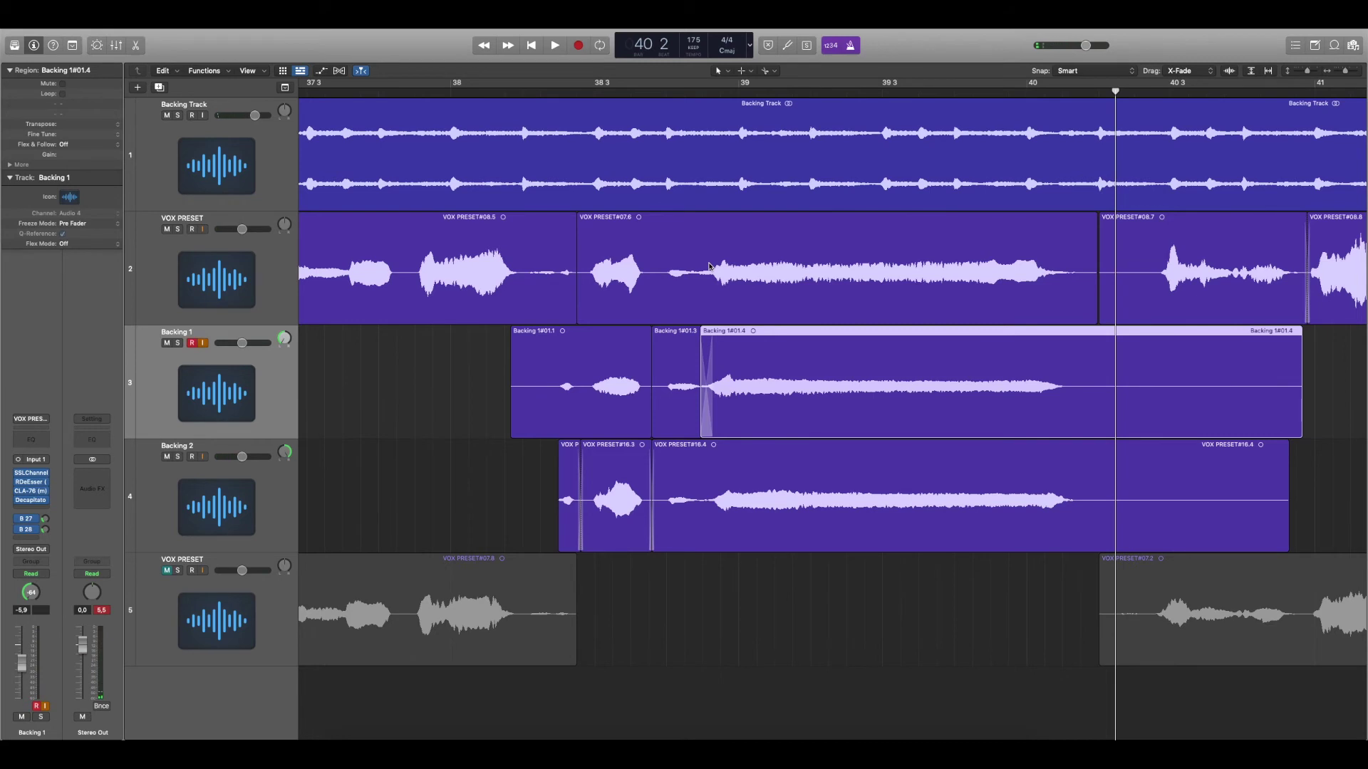
left_click(179, 343)
key("space")
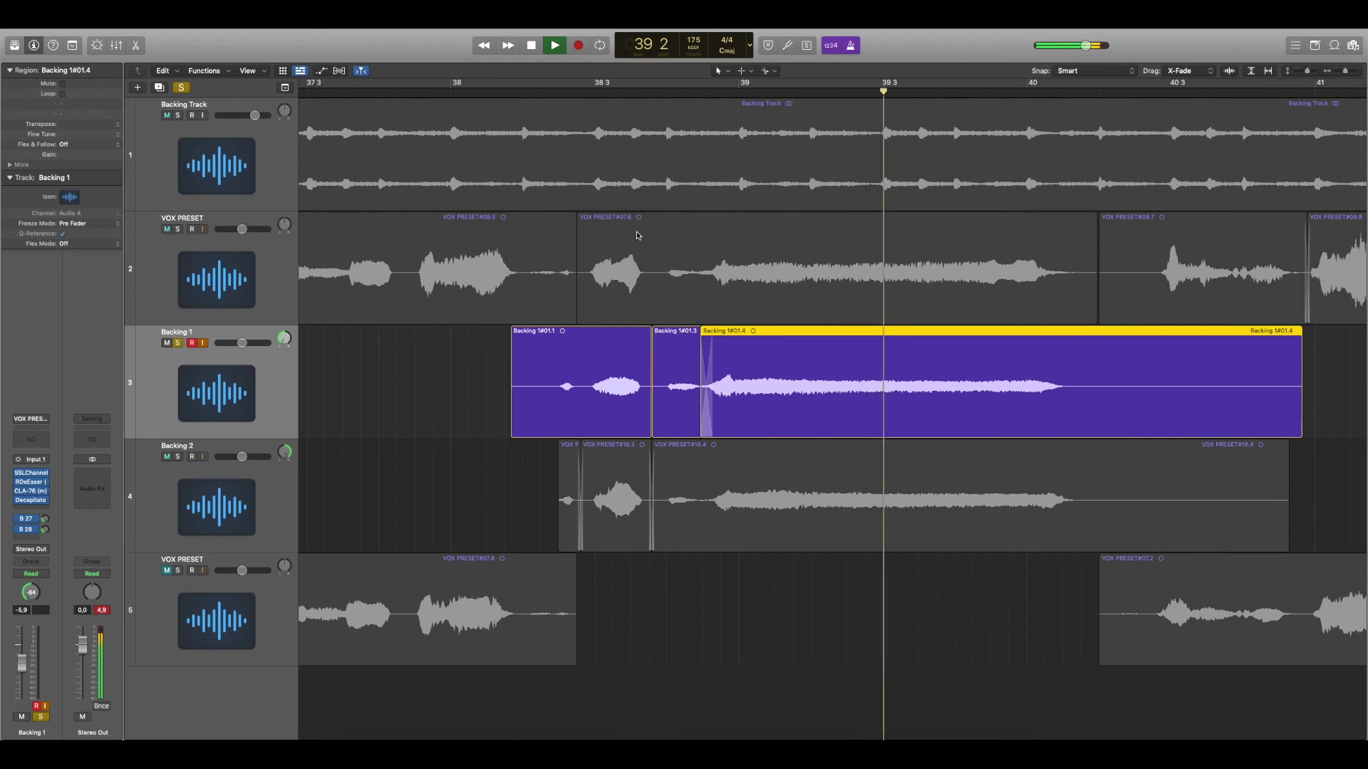
key("space")
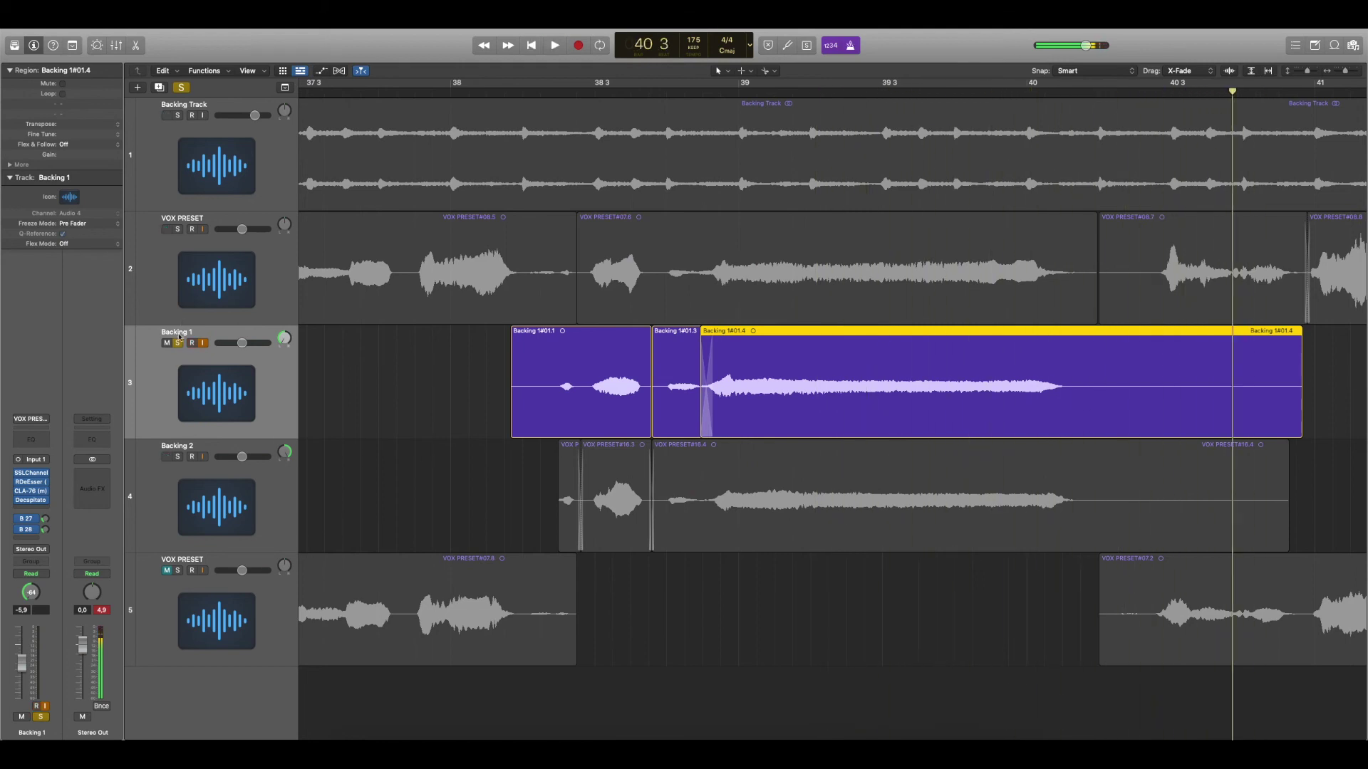
left_click(179, 344)
Step: Lower the volume of Backing 1 and Backing 2 together to -13.6 dB while auditioning them against the lead vocal
left_click(241, 457)
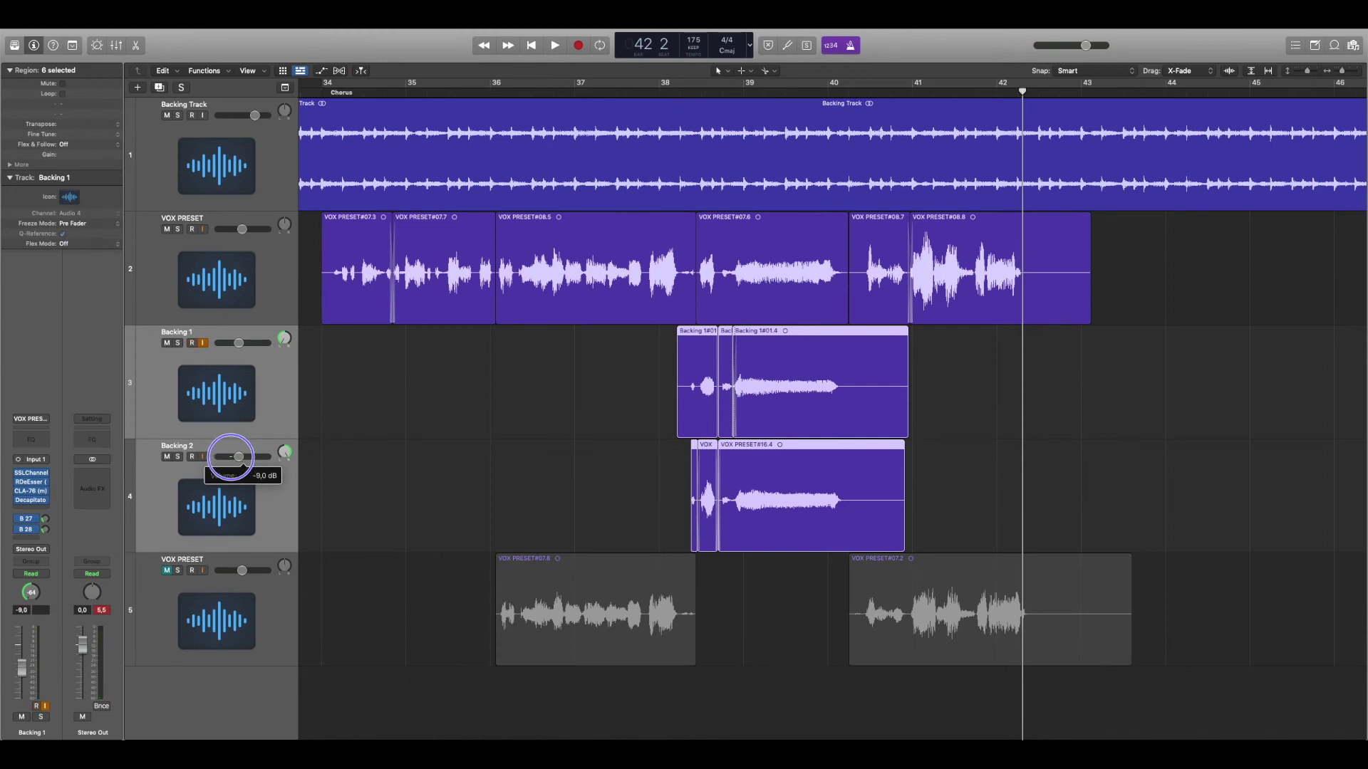
double_click(662, 84)
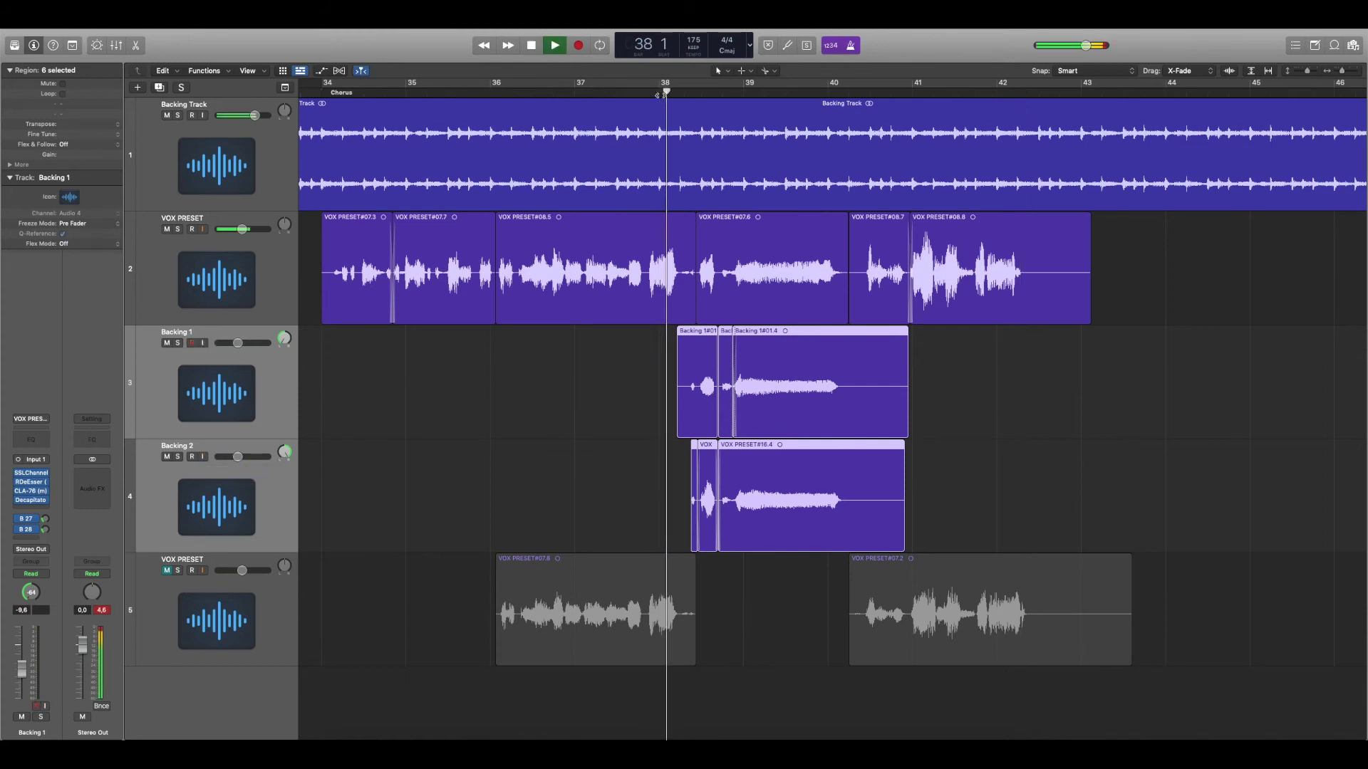
left_click(240, 456)
left_click_drag(239, 457, 233, 457)
left_click(493, 84)
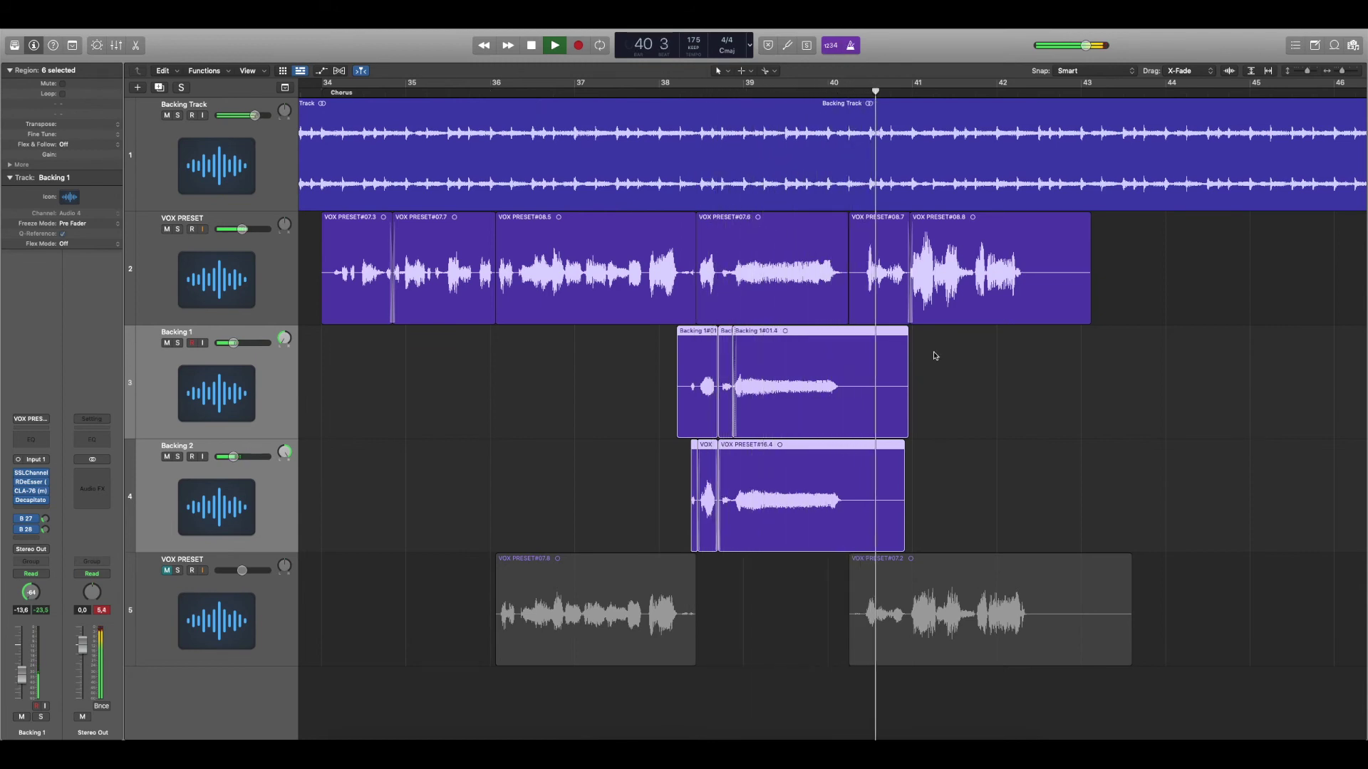
key("space")
Step: Trim the tails of the last Backing 1 and Backing 2 regions at 40 1 and give both a short fade-out
left_click(961, 403)
key("super+Right")
key("super+Right")
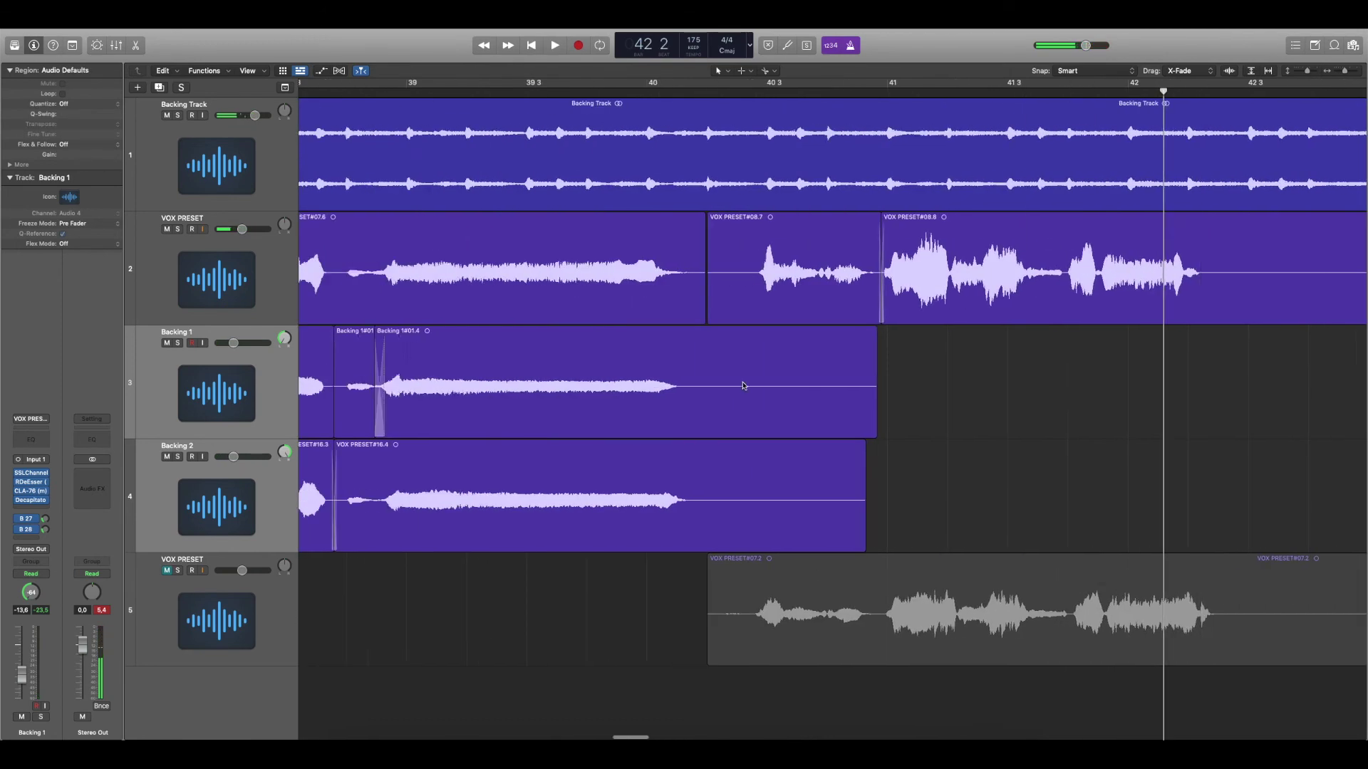
left_click(828, 381)
left_click(765, 92)
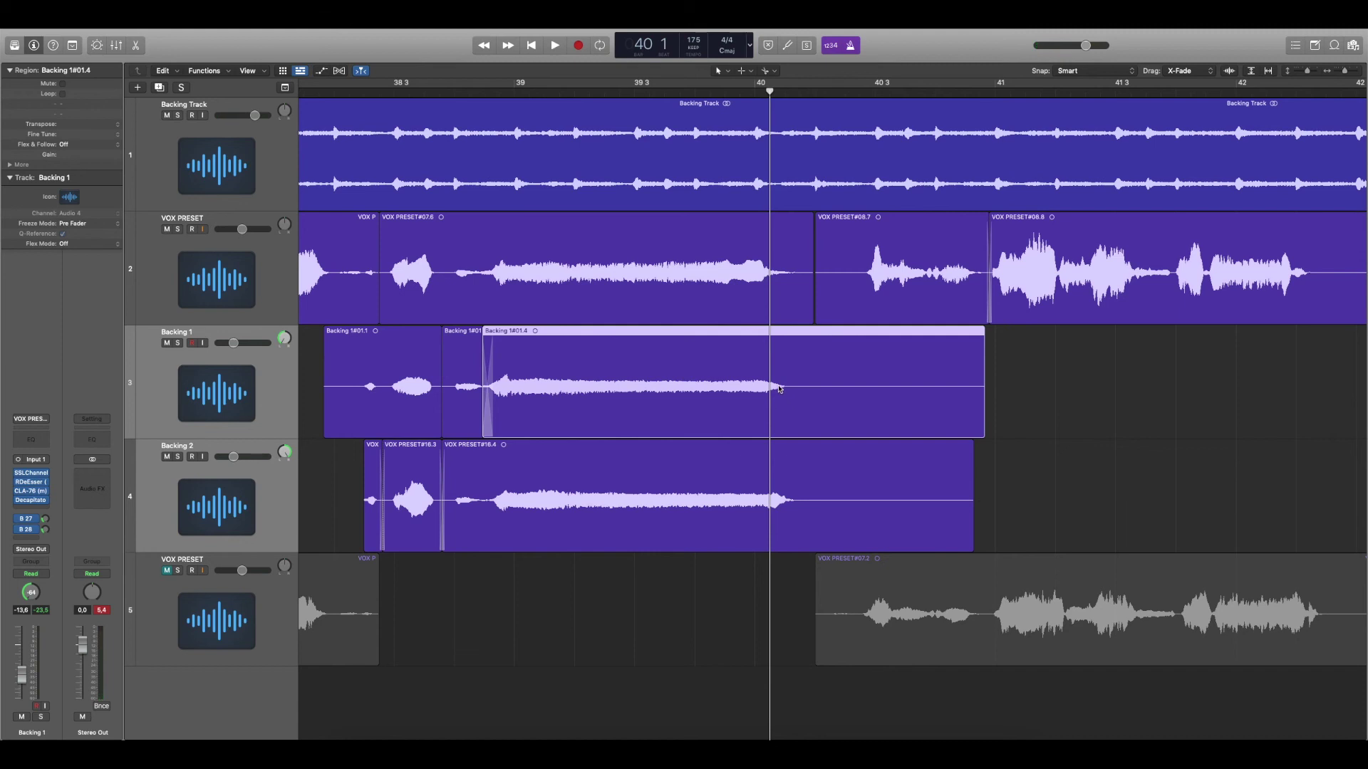
left_click(785, 91)
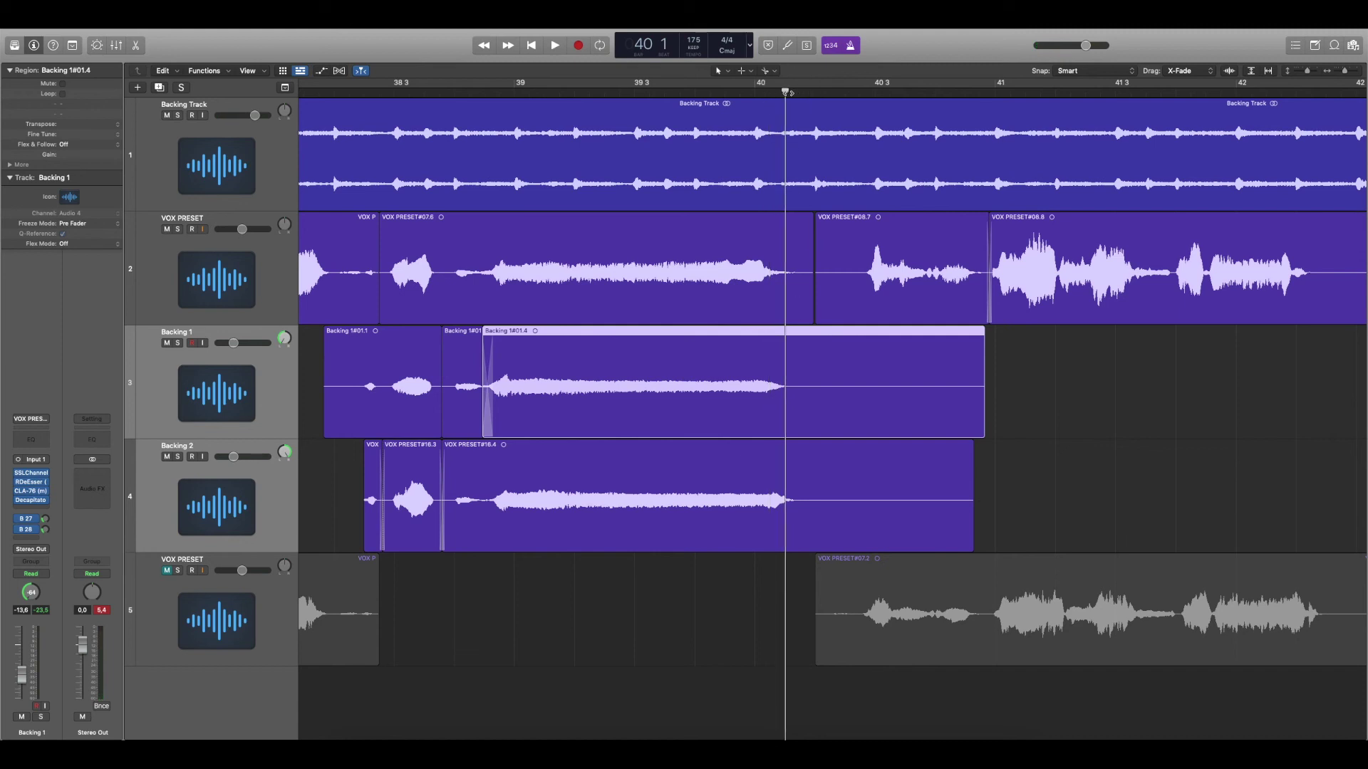
left_click(800, 470, "shift")
key("alt+bracketright")
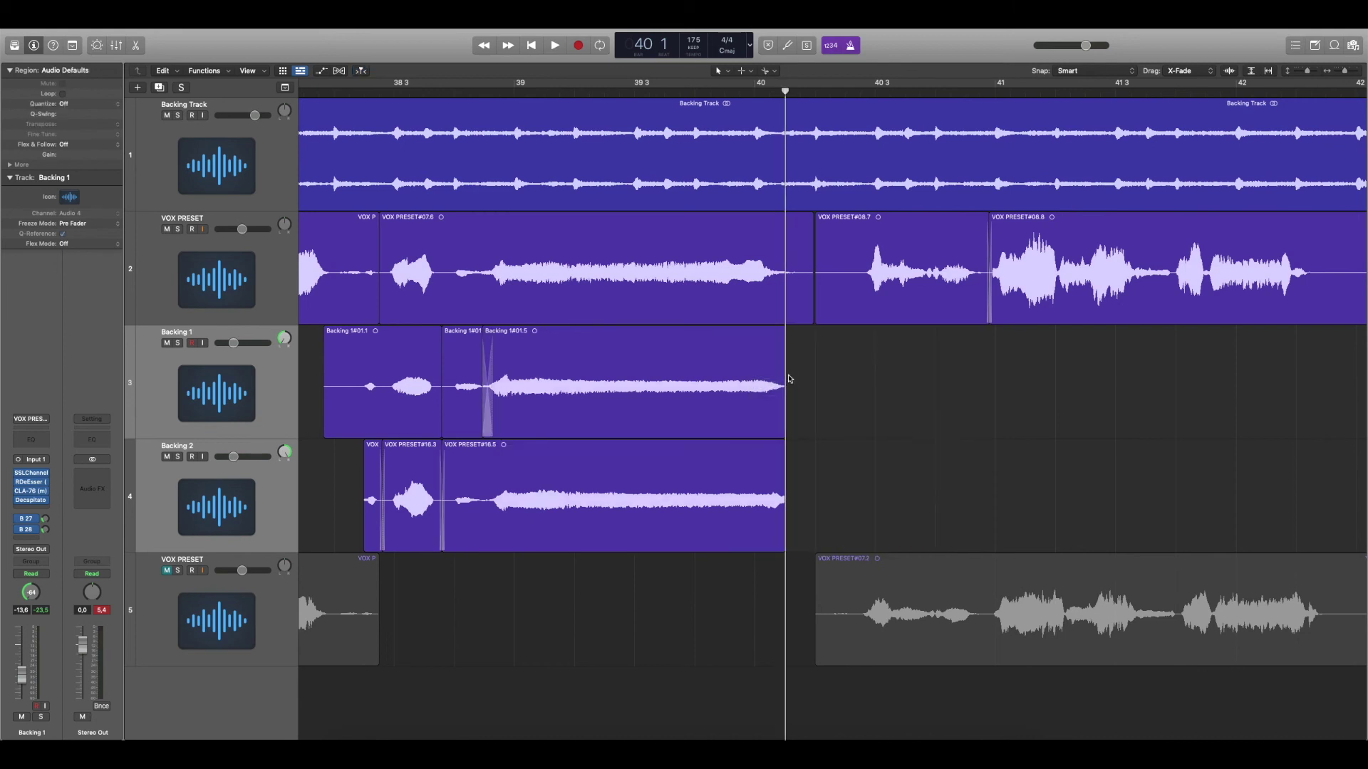
left_click_drag(800, 385, 765, 507)
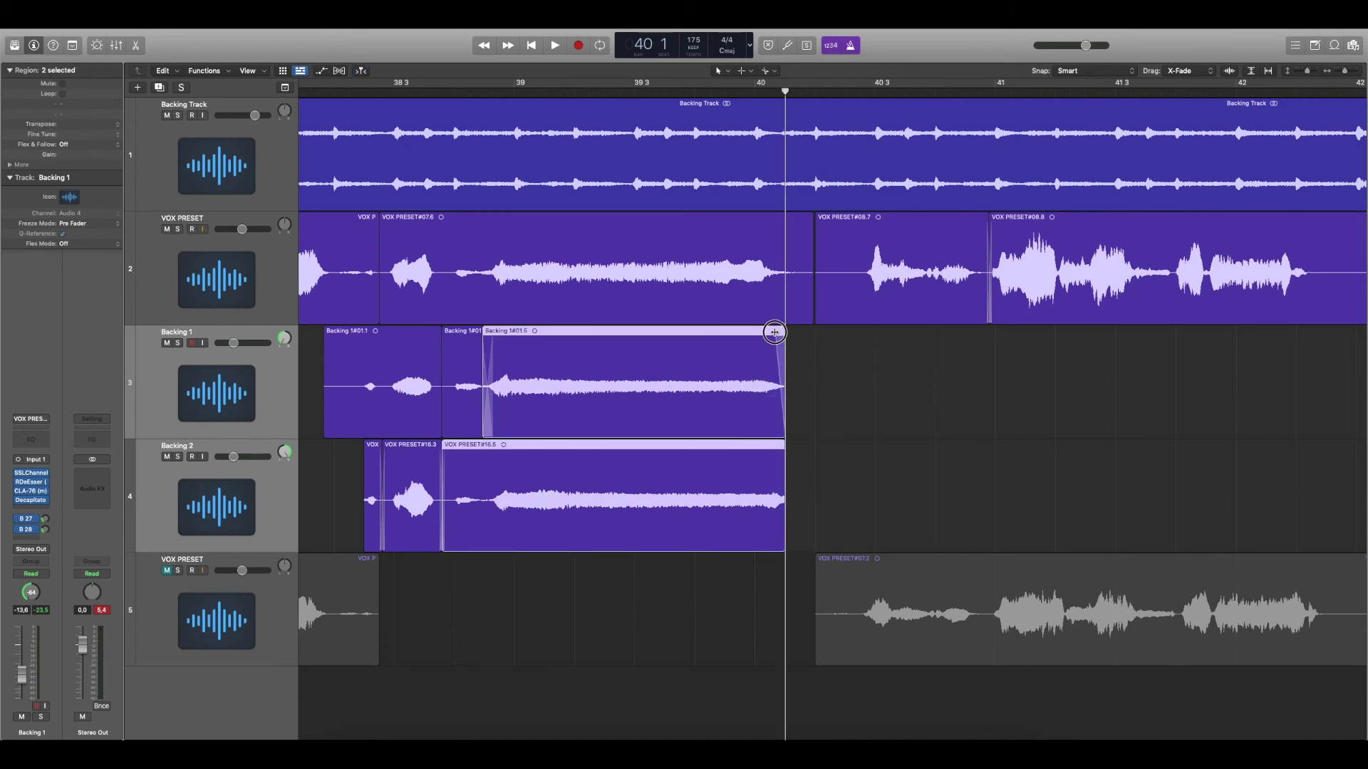
Step: Play back the chorus from before the backing vocals to check their levels and fade-outs in the mix
key("space")
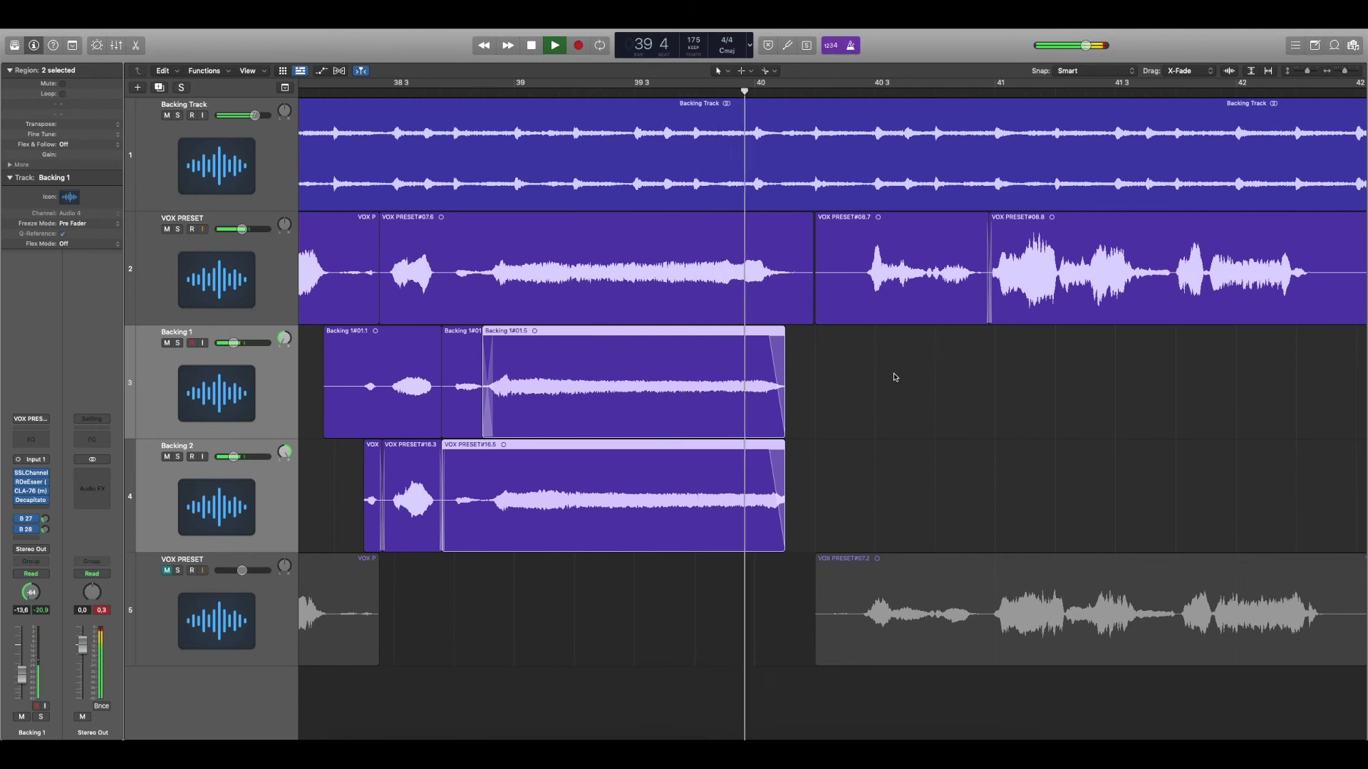
left_click(648, 86)
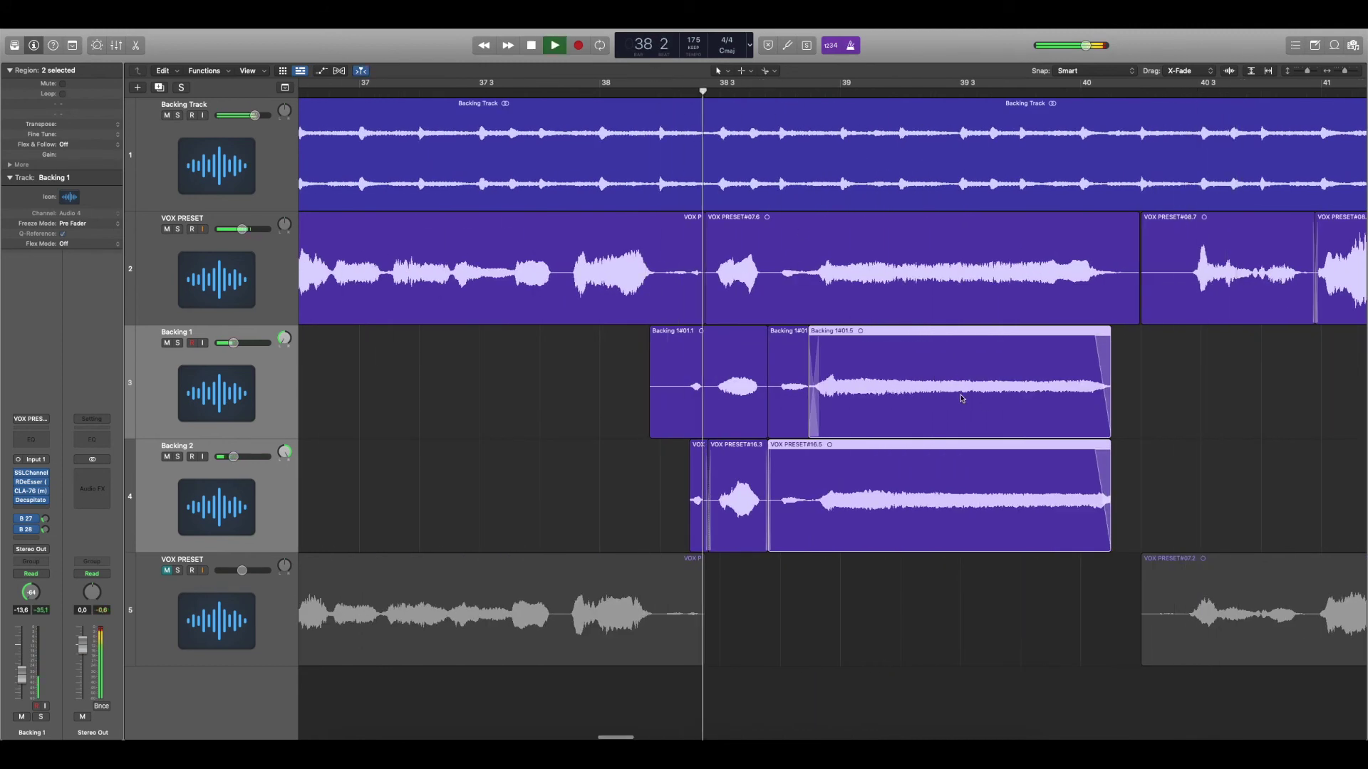
scroll(962, 393, "down", 3)
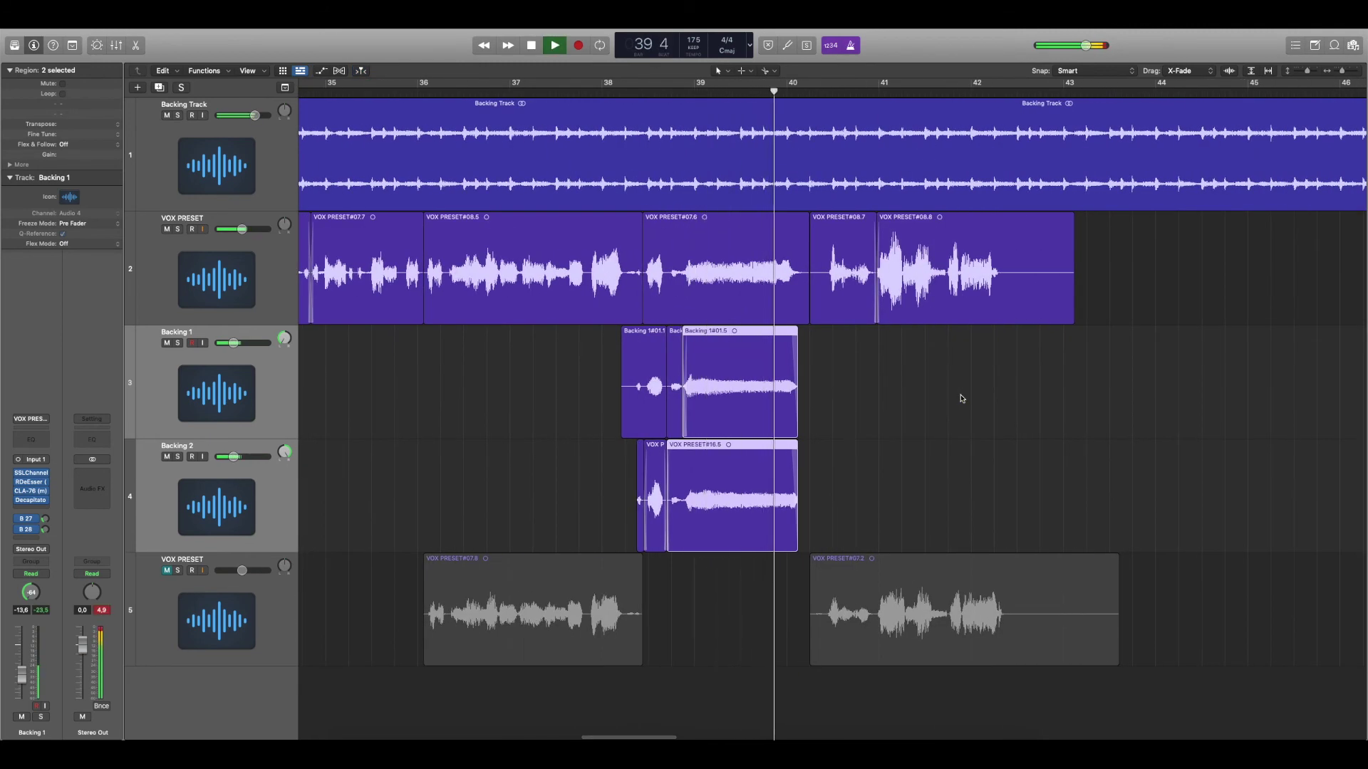
left_click(962, 399)
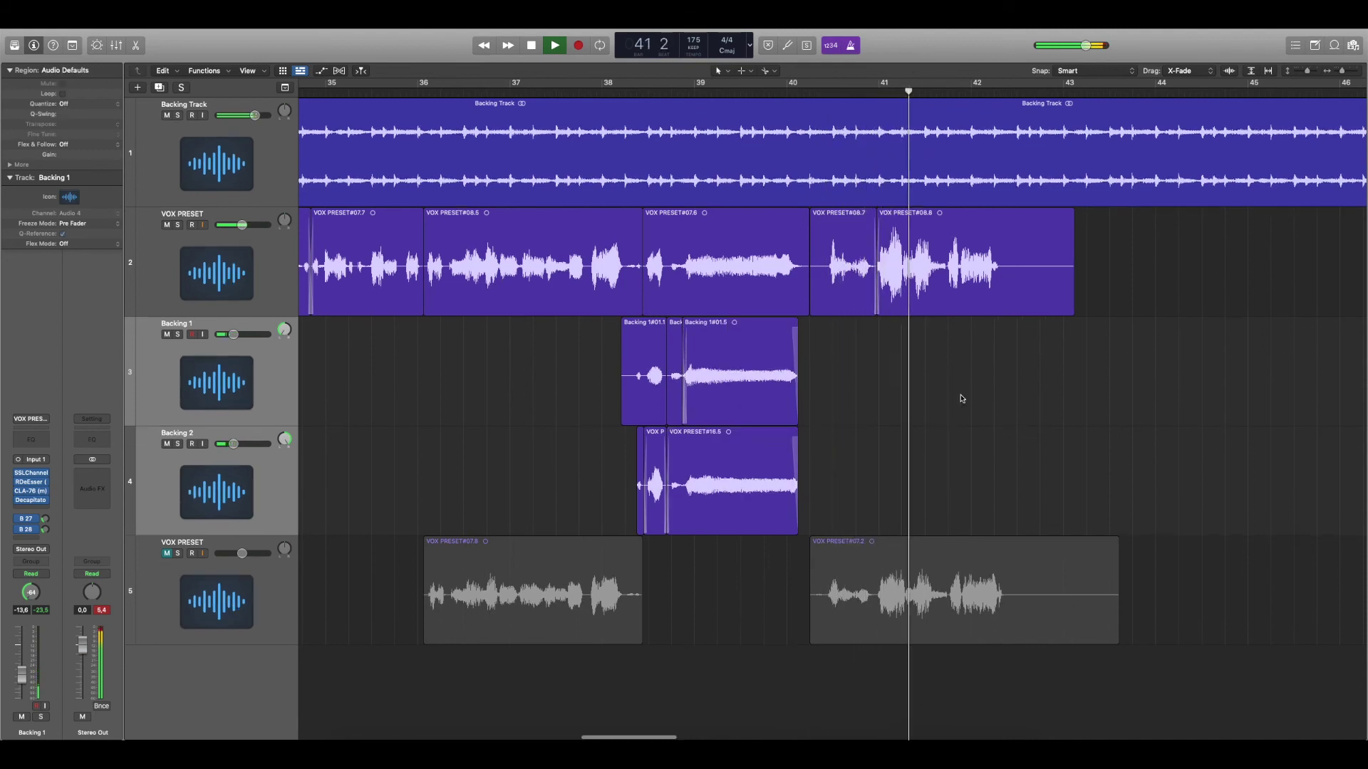
key("space")
scroll(961, 399, "left", 3)
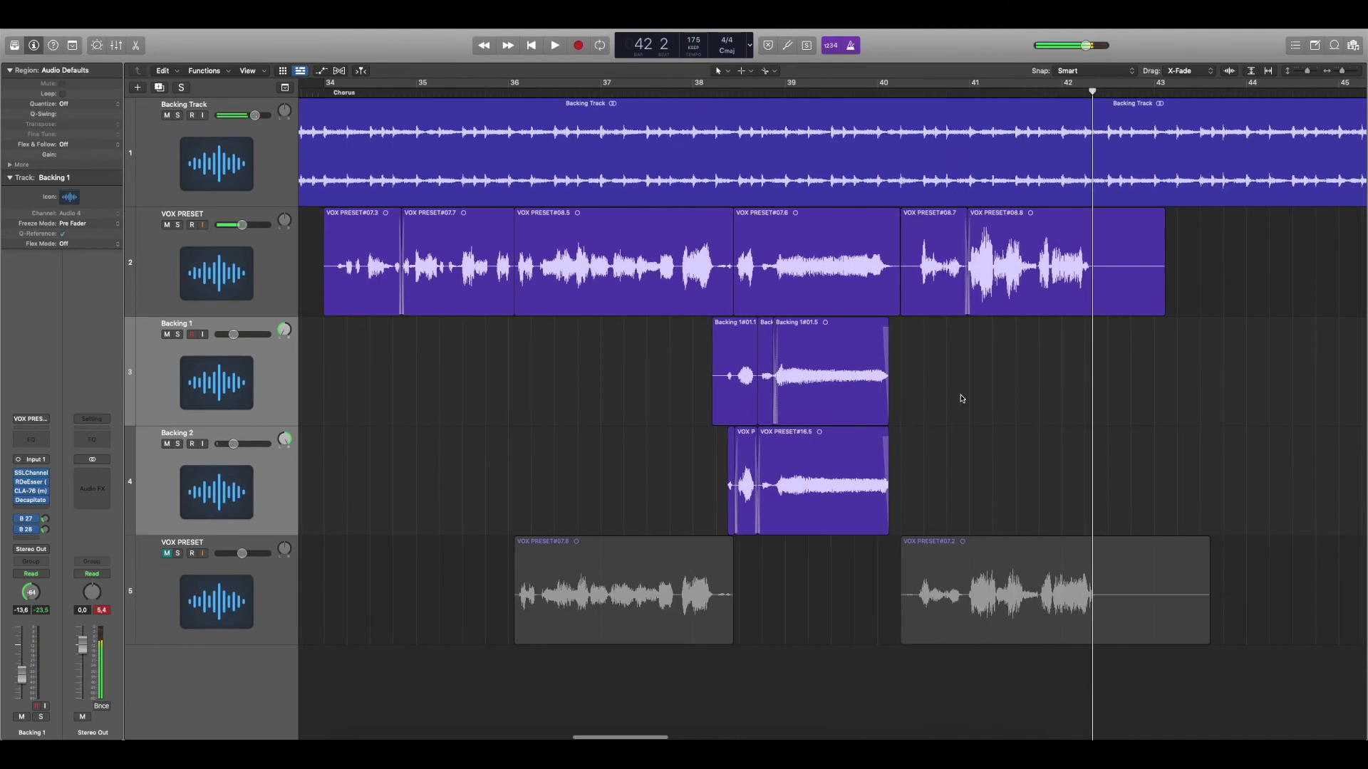